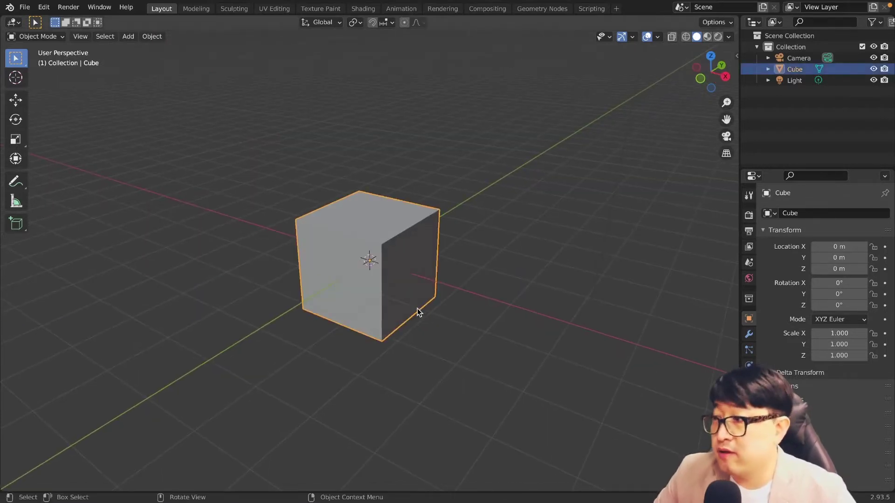
# Select the default cube and open the Object Mode dropdown of interaction modes
pyautogui.click(33, 37)
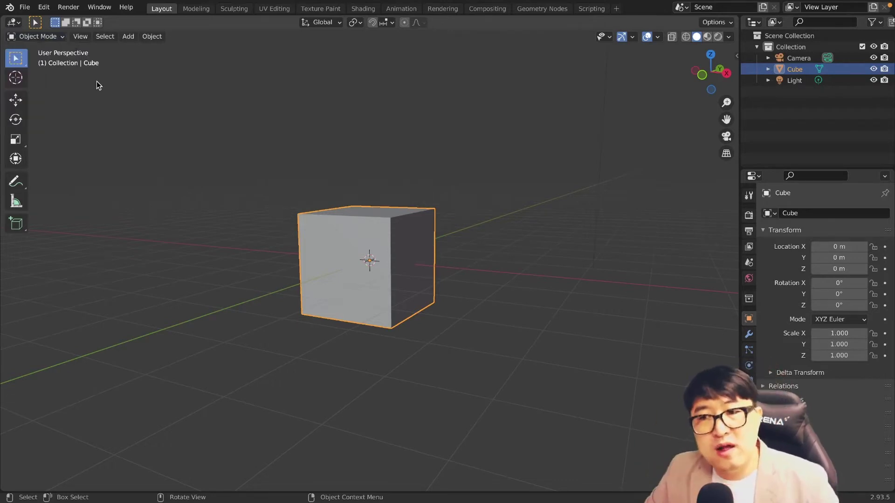
pyautogui.click(60, 37)
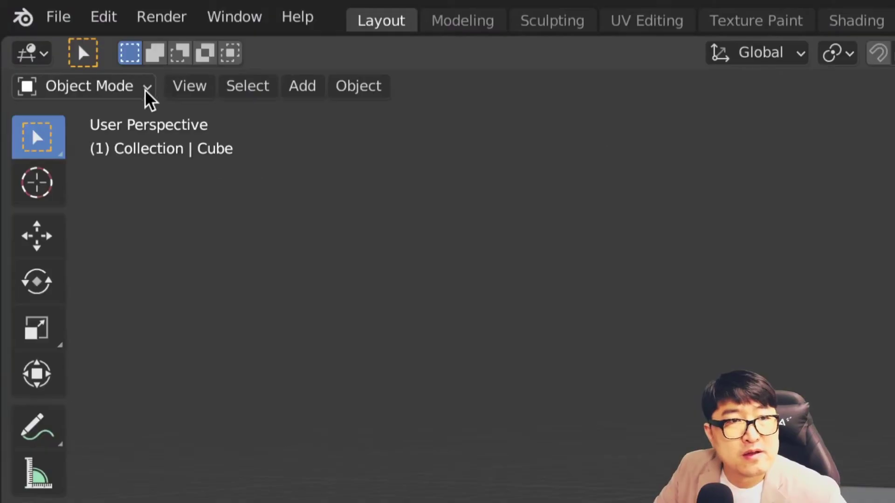
pyautogui.click(148, 93)
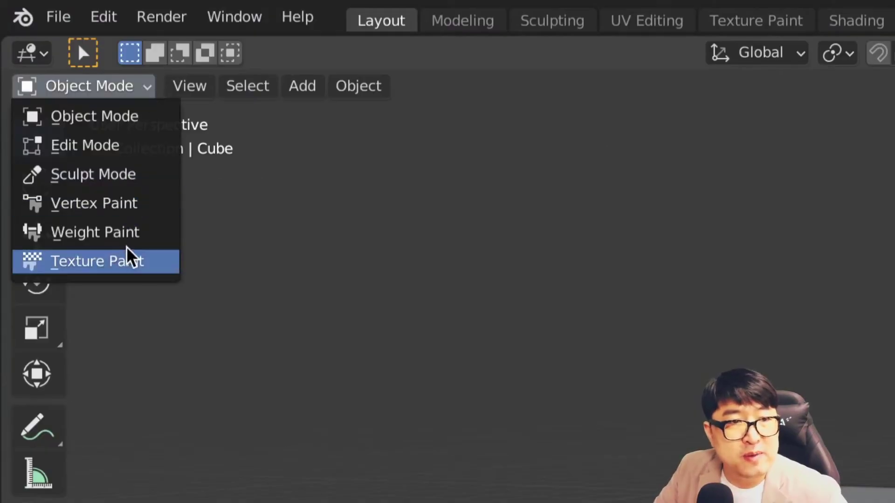
# Switch the cube to Texture Paint and feed a new tex_Paint image into Base Color
pyautogui.click(131, 260)
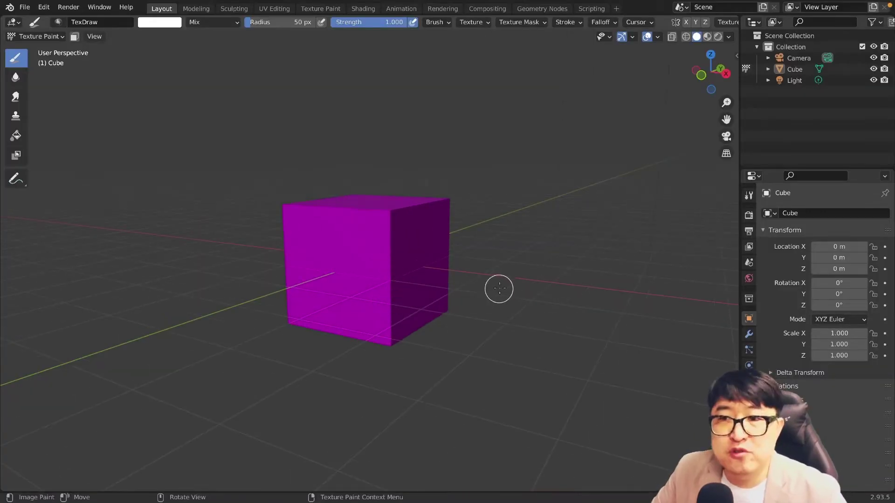
pyautogui.click(749, 263)
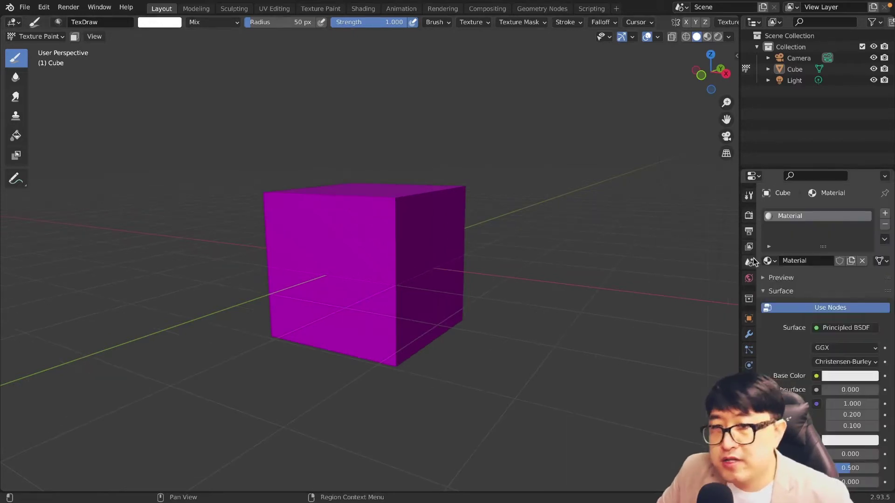
pyautogui.click(560, 385)
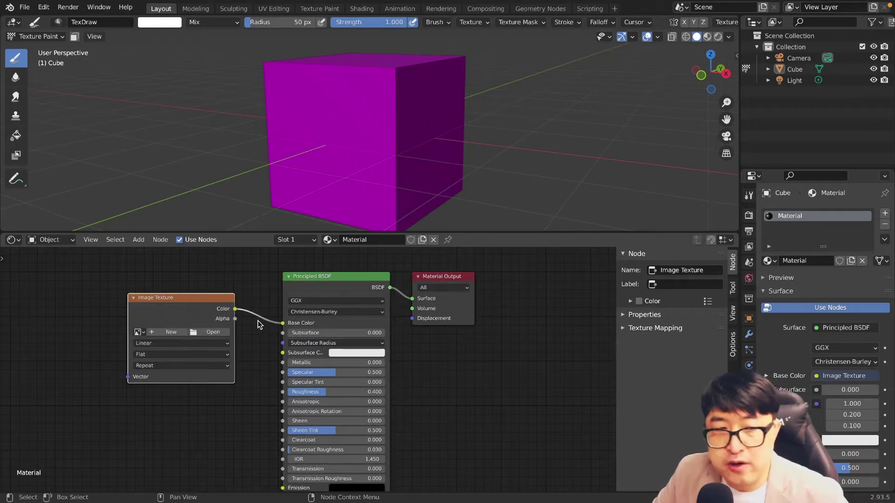
pyautogui.click(171, 332)
pyautogui.write('tex_Pai')
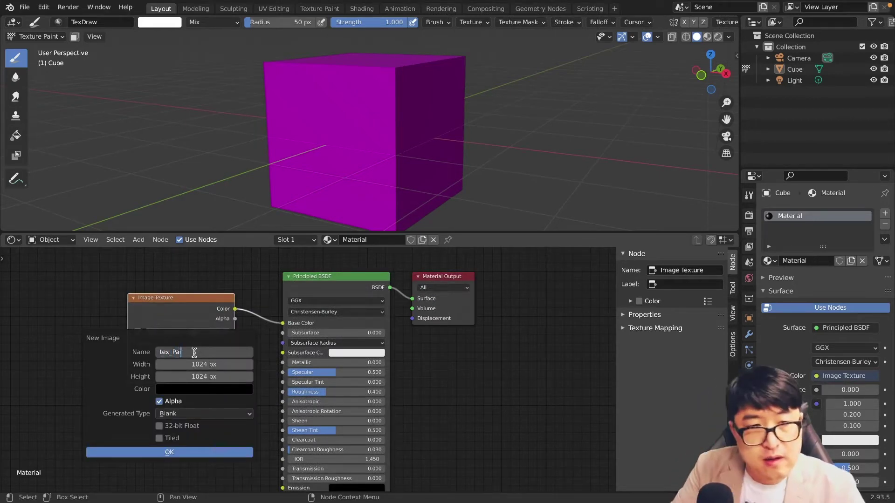
pyautogui.write('nt')
pyautogui.click(183, 453)
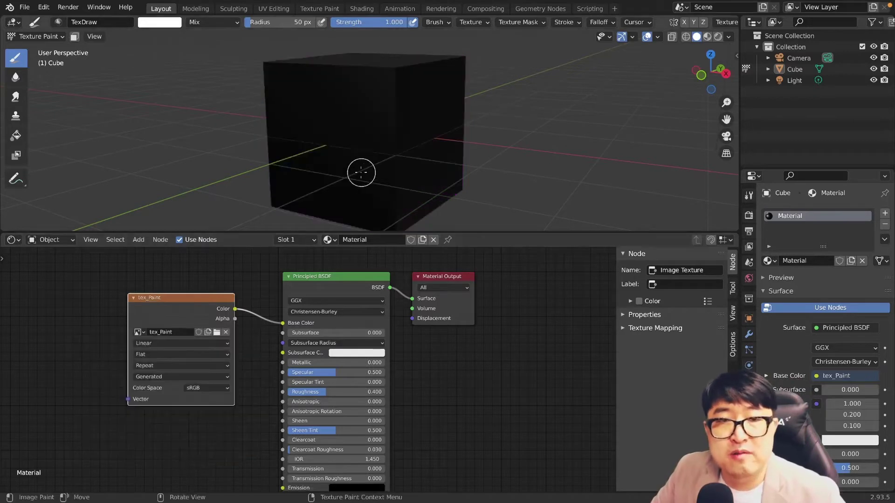
# Paint a white looping stroke across the cube's front face
pyautogui.moveTo(361, 173)
pyautogui.mouseDown(button='middle')
pyautogui.moveTo(371, 184)
pyautogui.moveTo(363, 97)
pyautogui.mouseUp(button='middle')
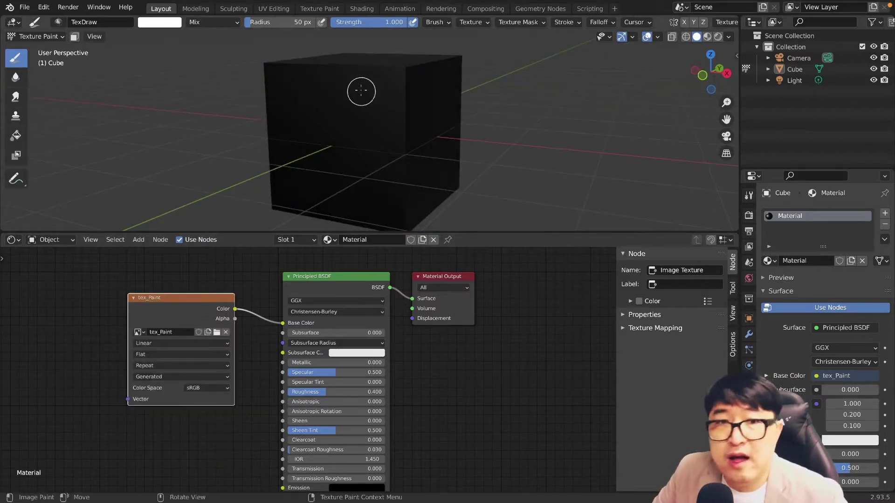
pyautogui.moveTo(361, 91); pyautogui.dragTo(521, 183)
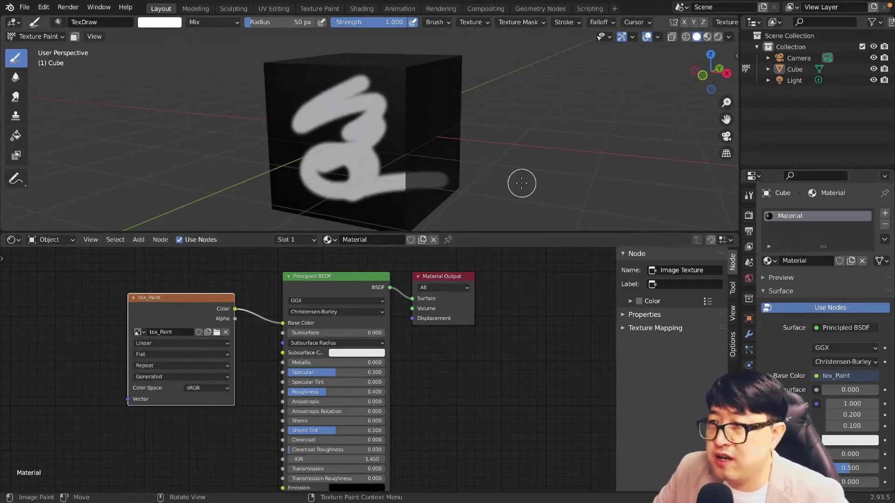
pyautogui.moveTo(555, 172)
pyautogui.mouseDown(button='middle')
pyautogui.moveTo(515, 150)
pyautogui.moveTo(539, 150)
pyautogui.moveTo(580, 172)
pyautogui.mouseUp(button='middle')
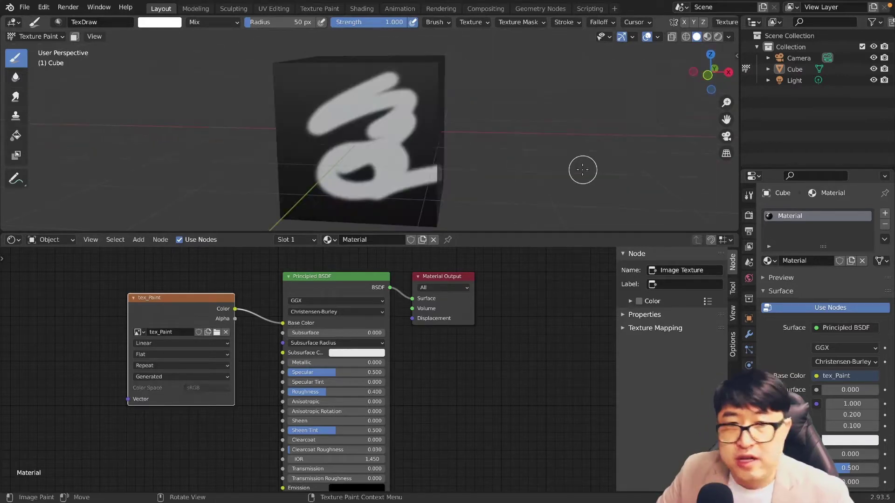
# Delete the tex_Paint image node, close the node editor, and show the paint tool settings
pyautogui.press('x')
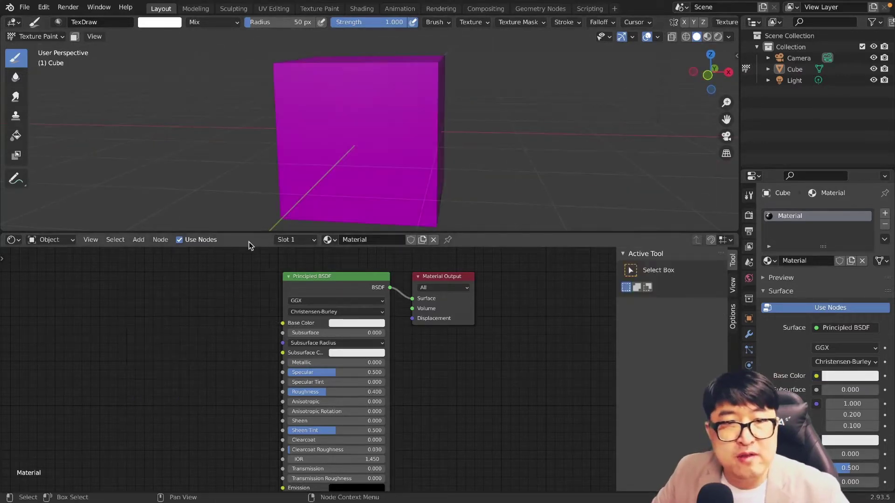
pyautogui.moveTo(250, 233); pyautogui.dragTo(250, 489)
pyautogui.click(748, 195)
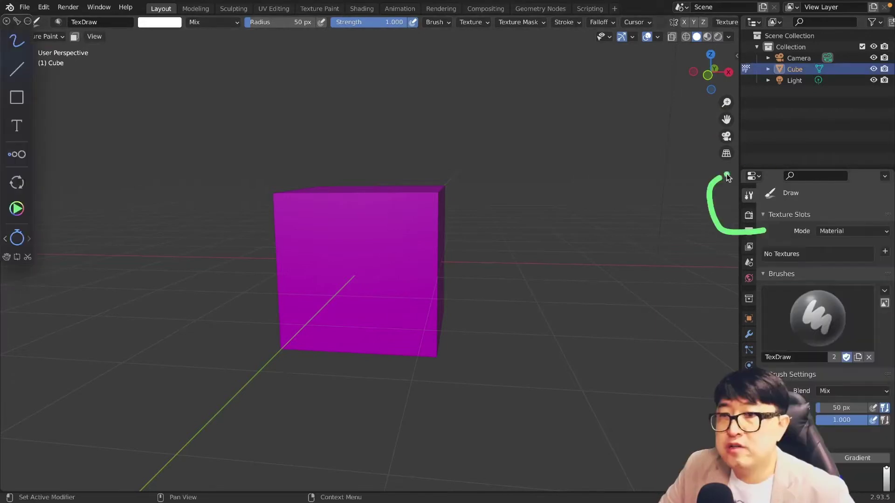
pyautogui.moveTo(764, 170); pyautogui.dragTo(764, 230)
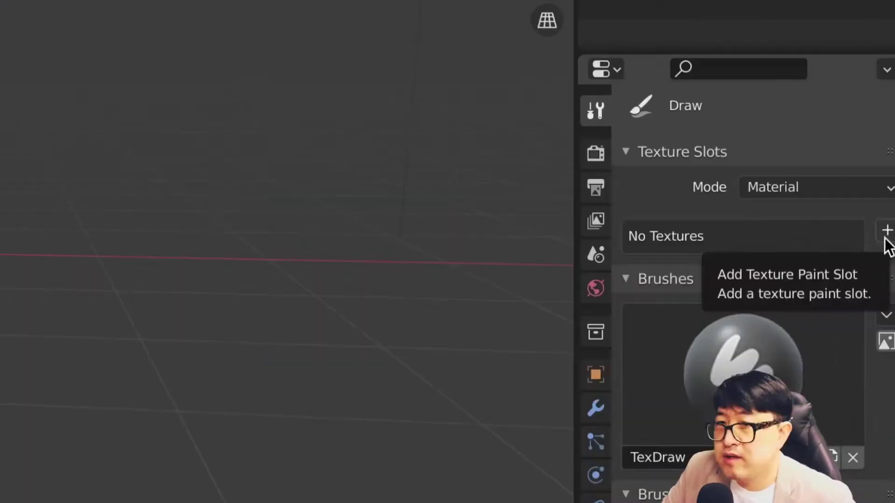
# Add a Base Color texture slot named tex_Paint, then split the 3D viewport
pyautogui.click(885, 233)
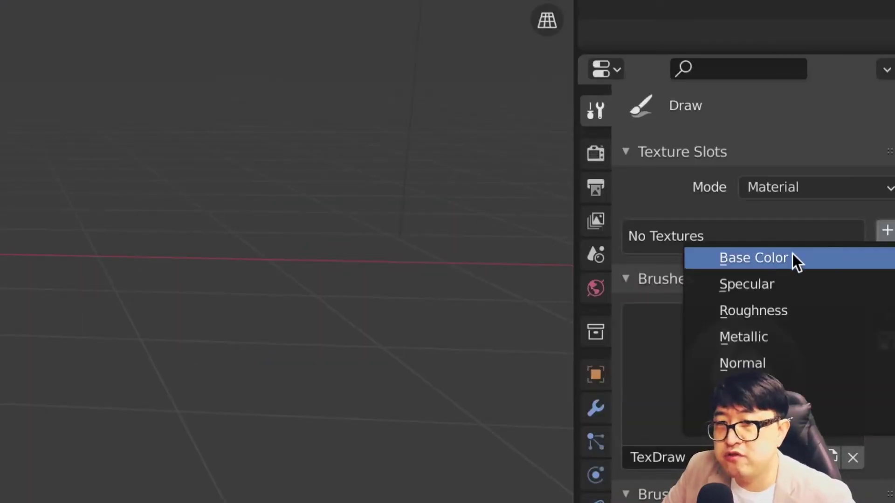
pyautogui.click(780, 257)
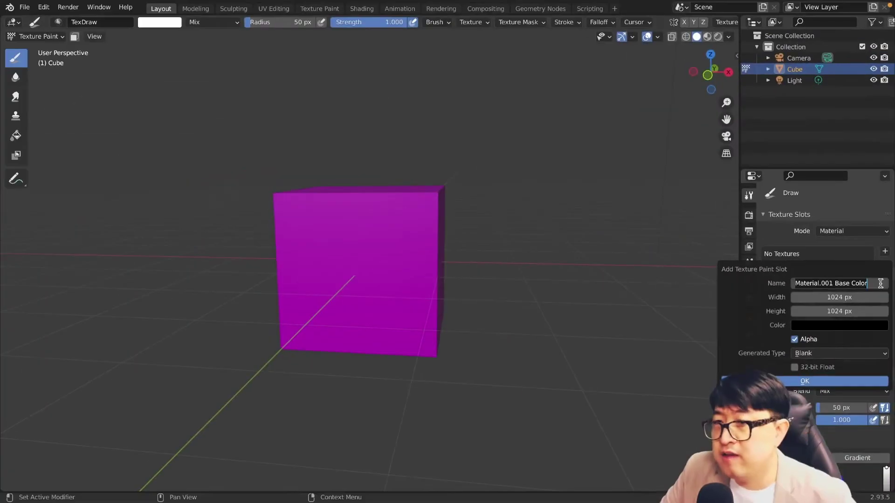
pyautogui.click(879, 283)
pyautogui.write('tex_P{')
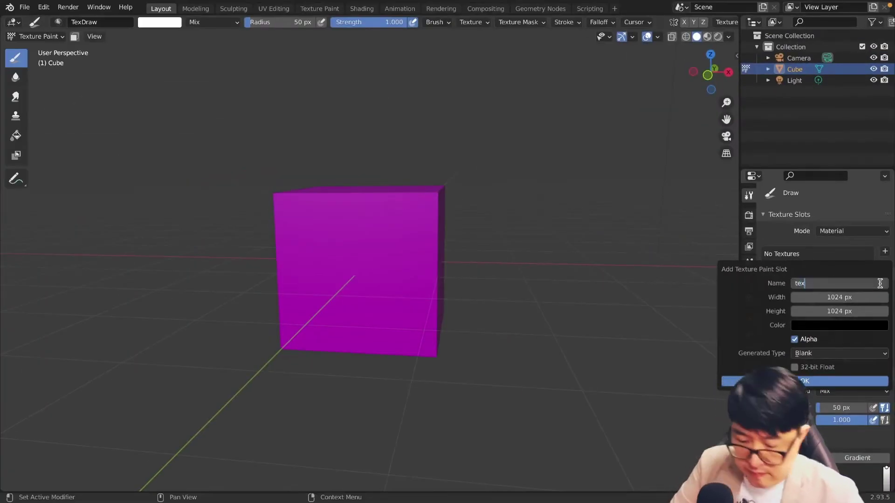
pyautogui.press('BackSpace')
pyautogui.write('aint')
pyautogui.click(814, 382)
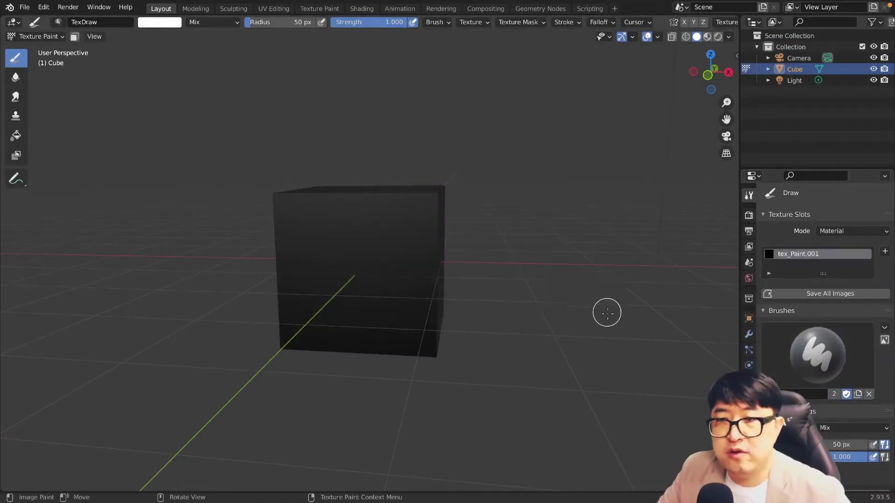
pyautogui.moveTo(25, 354); pyautogui.dragTo(25, 275)
# Inspect the material nodes in a Shader Editor, then merge it back into the 3D view
pyautogui.click(12, 283)
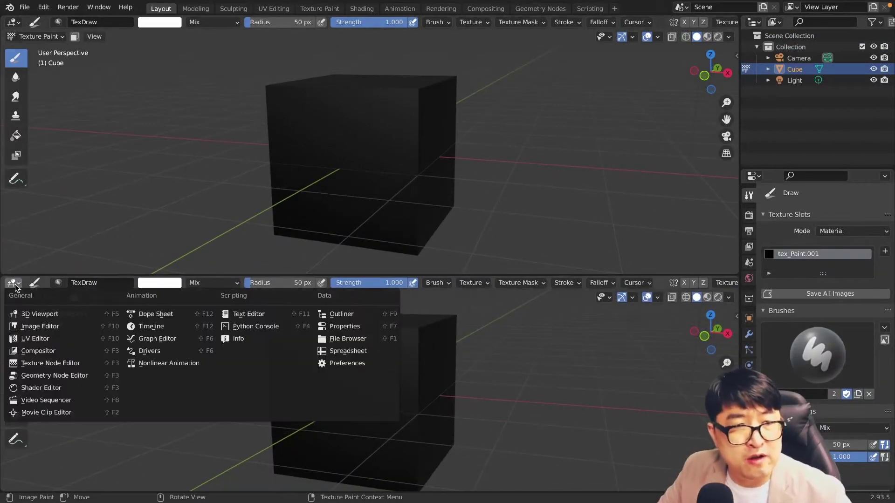
pyautogui.click(25, 390)
pyautogui.scroll(2, 164, 362)
pyautogui.moveTo(164, 362); pyautogui.dragTo(279, 326, button='middle')
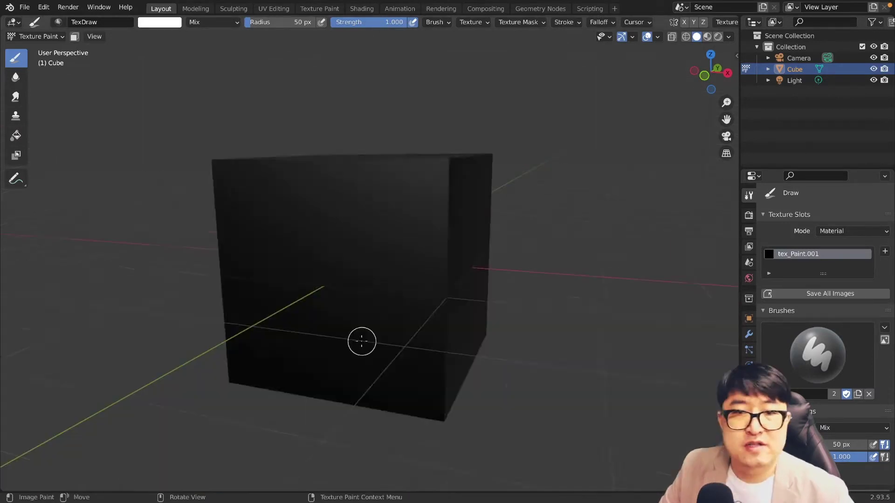
pyautogui.moveTo(359, 339)
pyautogui.mouseDown(button='middle')
pyautogui.moveTo(400, 310)
pyautogui.moveTo(421, 313)
pyautogui.mouseUp(button='middle')
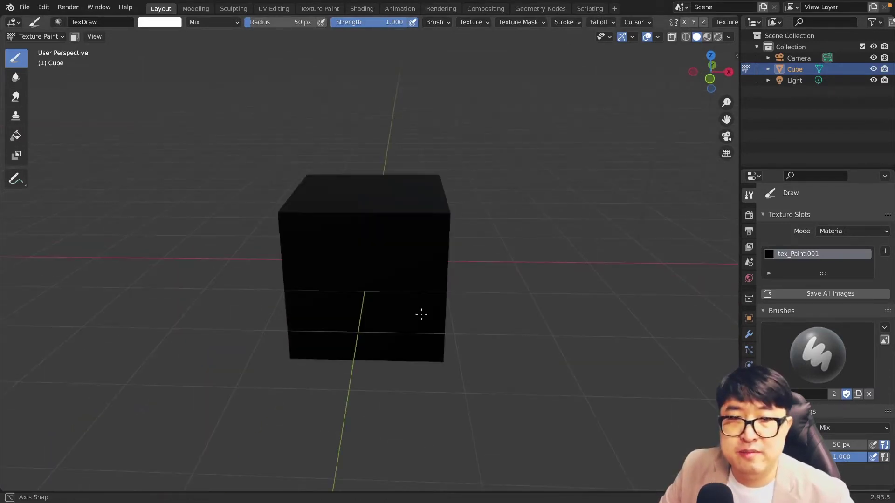
# Paint a white stroke across the cube's front face and view it at an angle
pyautogui.moveTo(286, 299)
pyautogui.mouseDown()
pyautogui.moveTo(365, 256)
pyautogui.moveTo(410, 300)
pyautogui.moveTo(442, 289)
pyautogui.mouseUp()
pyautogui.moveTo(442, 289)
pyautogui.mouseDown(button='middle')
pyautogui.moveTo(334, 254)
pyautogui.moveTo(306, 274)
pyautogui.moveTo(294, 265)
pyautogui.mouseUp(button='middle')
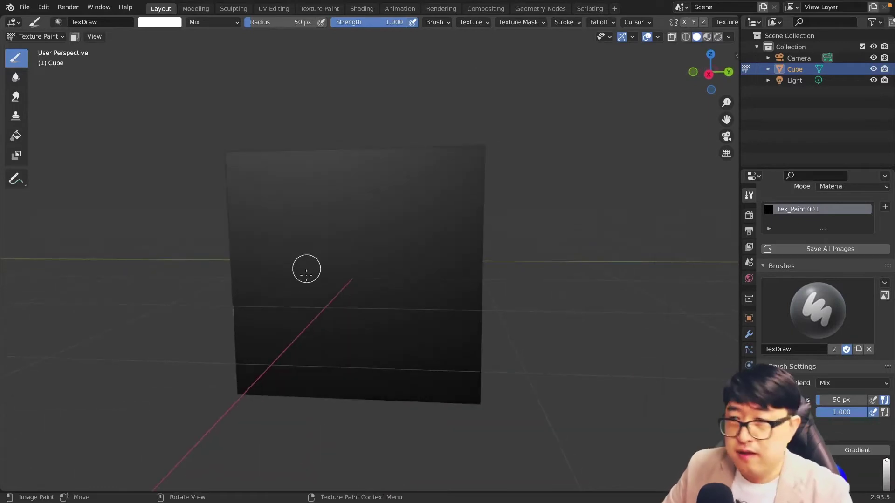
pyautogui.moveTo(182, 141); pyautogui.dragTo(167, 240)
pyautogui.moveTo(260, 131)
pyautogui.mouseDown()
pyautogui.moveTo(309, 248)
pyautogui.moveTo(264, 248)
pyautogui.mouseUp()
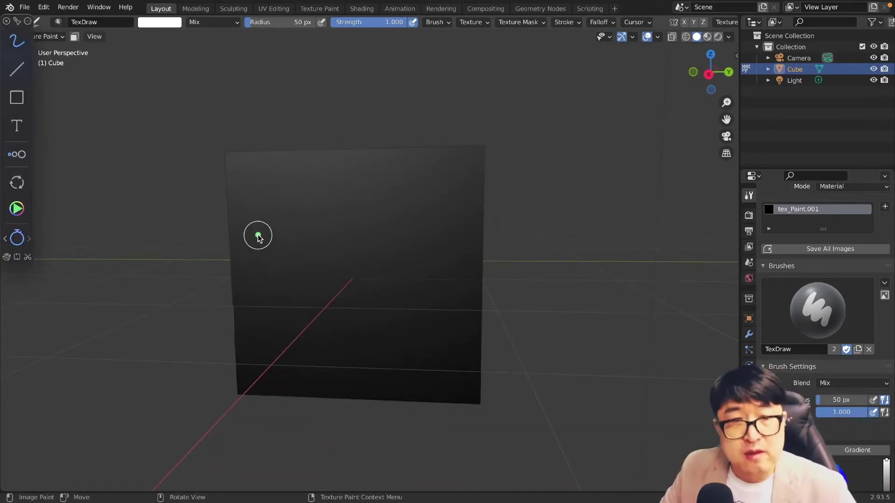
# Resize the brush, set Constant falloff, and paint hard-edged white strokes on the cube
pyautogui.press('f')
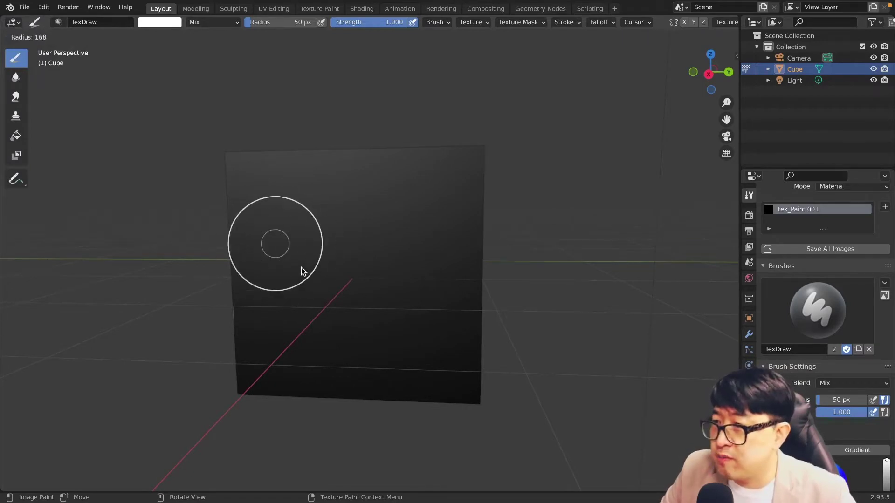
pyautogui.click(331, 292)
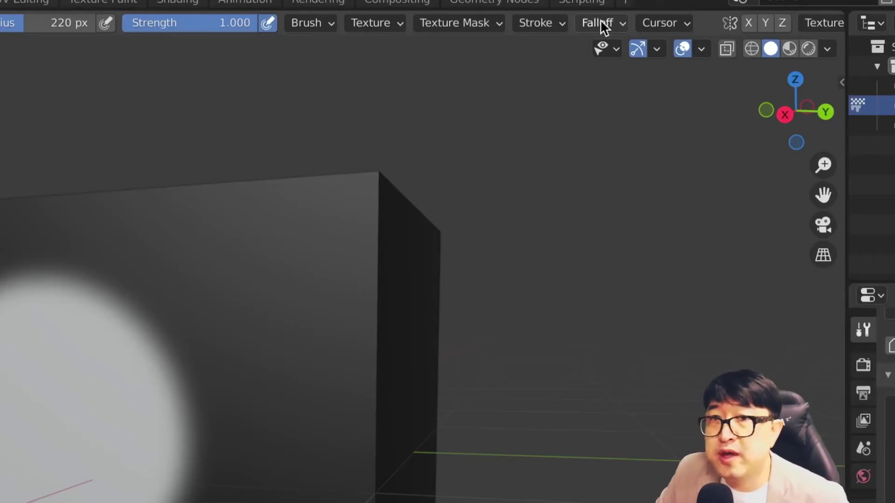
pyautogui.click(604, 22)
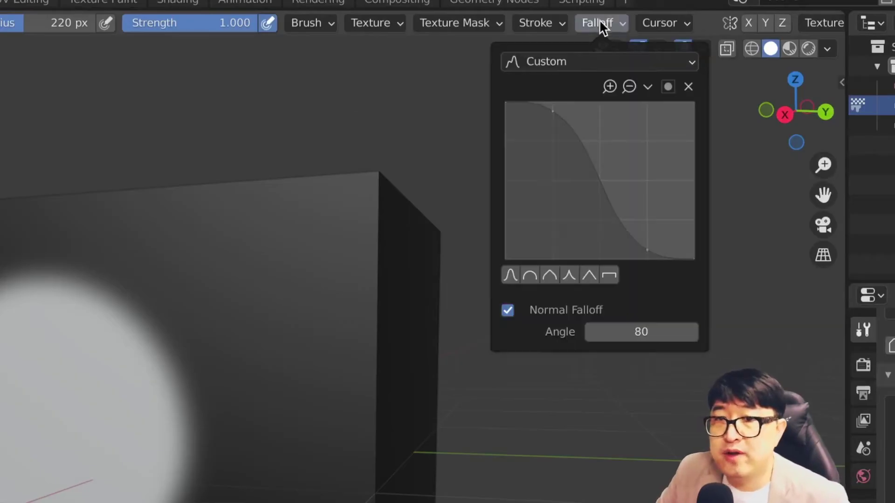
pyautogui.click(612, 275)
pyautogui.moveTo(237, 399)
pyautogui.mouseDown()
pyautogui.moveTo(224, 405)
pyautogui.moveTo(226, 304)
pyautogui.moveTo(209, 277)
pyautogui.mouseUp()
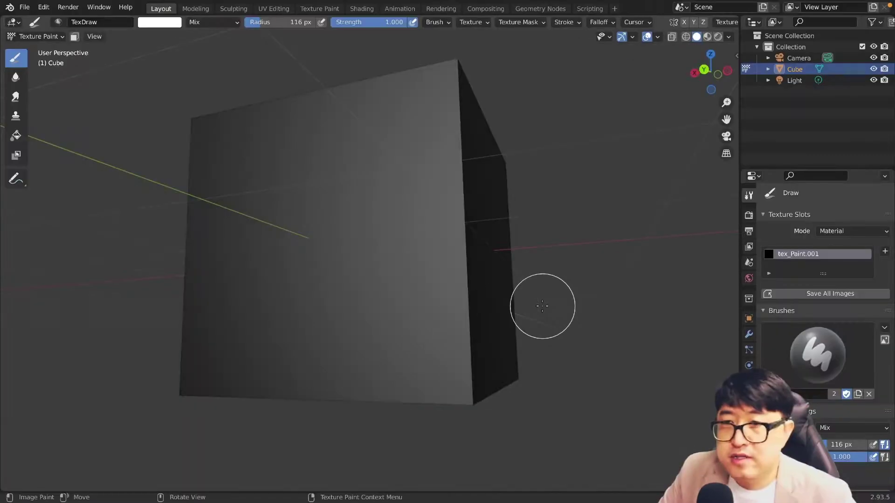
pyautogui.click(885, 253)
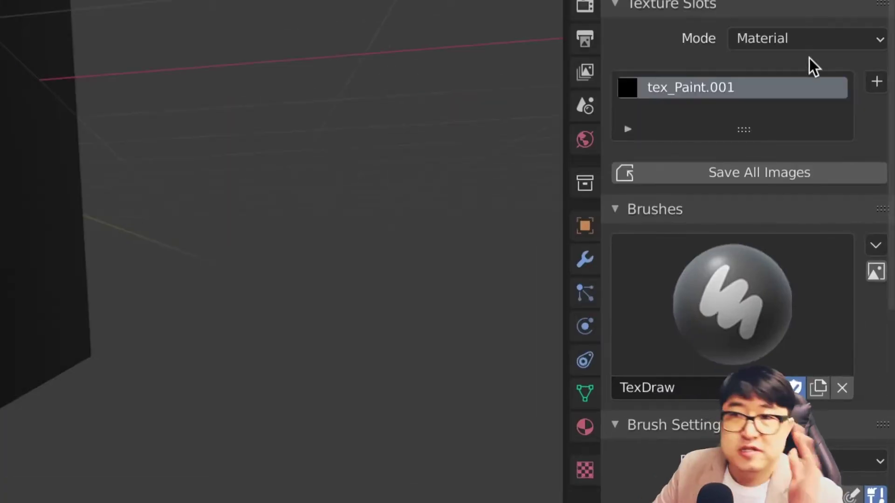
pyautogui.click(876, 82)
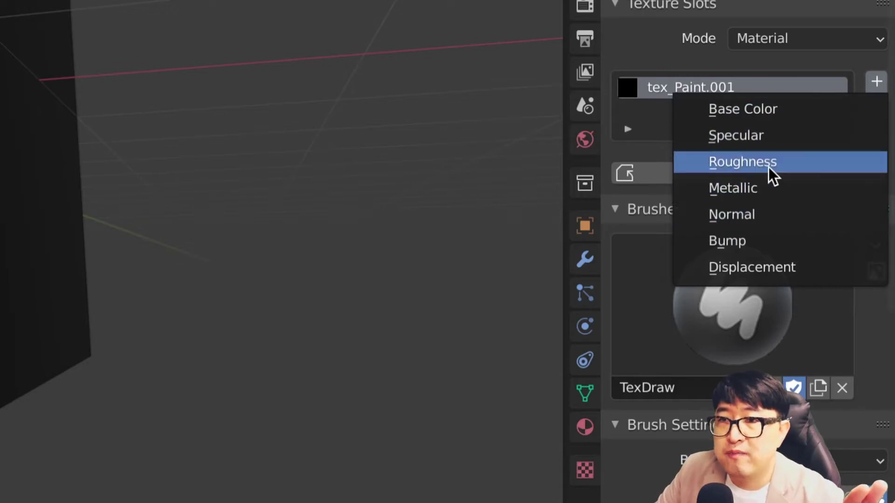
# Add a Roughness paint slot, inspect the painted cube and its nodes, then return to Layout
pyautogui.click(768, 167)
pyautogui.click(701, 420)
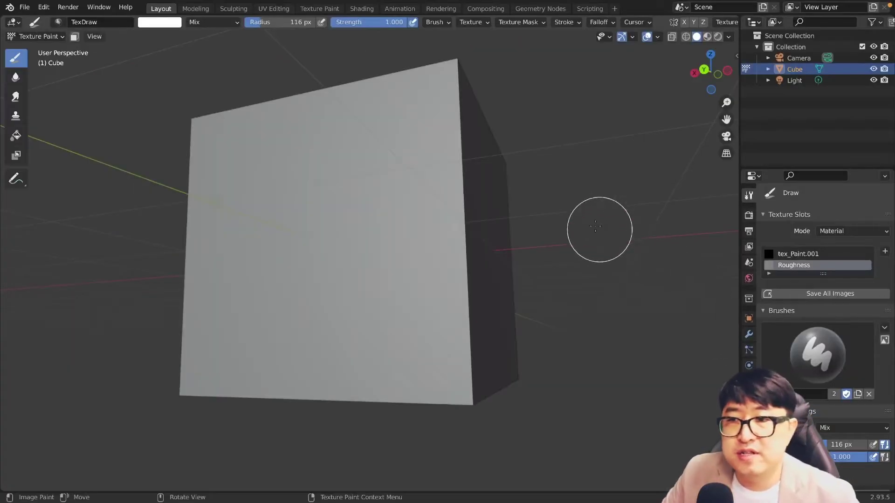
pyautogui.moveTo(599, 230); pyautogui.dragTo(604, 239, button='middle')
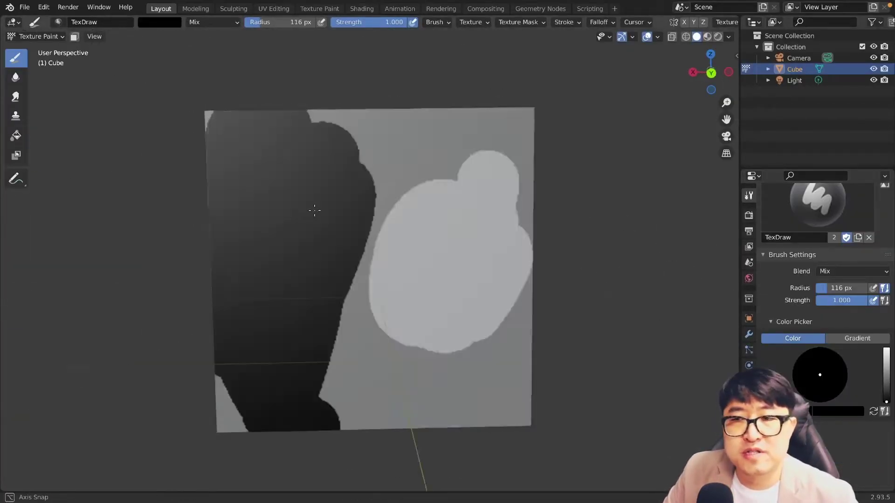
pyautogui.moveTo(314, 207)
pyautogui.mouseDown(button='middle')
pyautogui.moveTo(328, 219)
pyautogui.moveTo(486, 169)
pyautogui.mouseUp(button='middle')
pyautogui.press('Home')
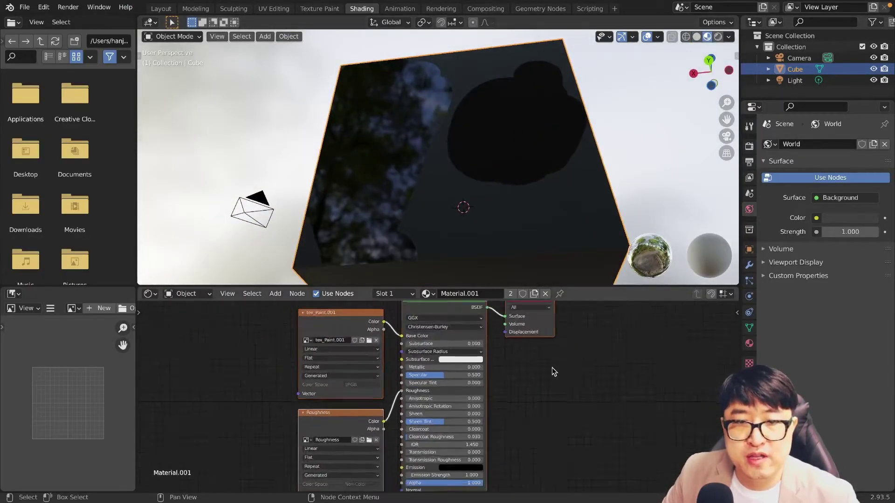
pyautogui.moveTo(510, 219)
pyautogui.mouseDown(button='middle')
pyautogui.moveTo(496, 183)
pyautogui.moveTo(499, 202)
pyautogui.moveTo(575, 244)
pyautogui.moveTo(477, 254)
pyautogui.moveTo(309, 233)
pyautogui.moveTo(358, 227)
pyautogui.mouseUp(button='middle')
pyautogui.click(161, 8)
# Turn the left area into an Image Editor in Paint mode showing the painted texture
pyautogui.click(12, 22)
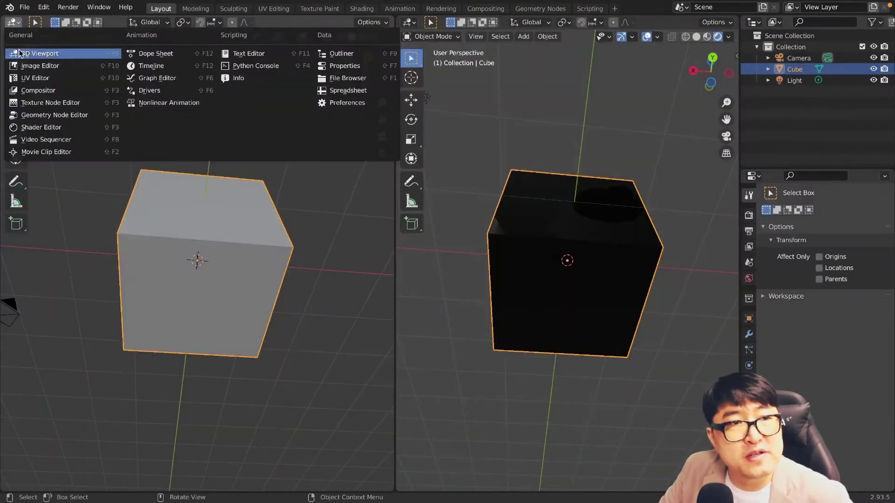
pyautogui.click(51, 65)
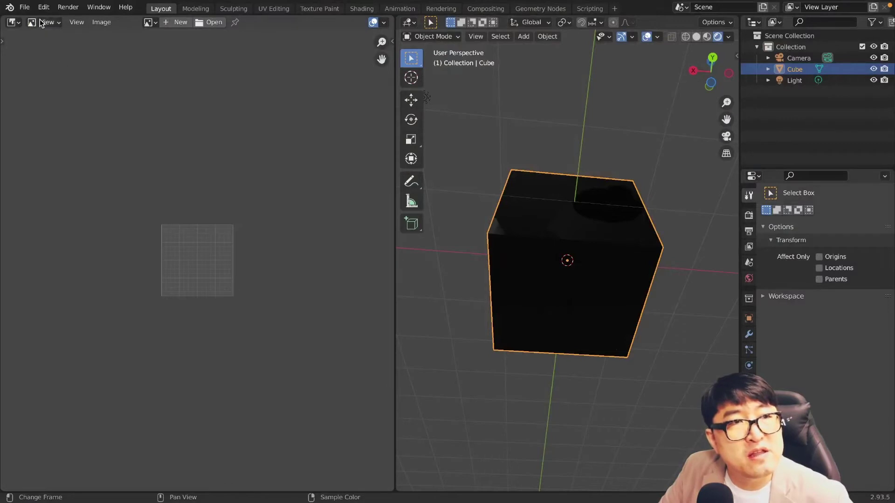
pyautogui.click(41, 22)
pyautogui.click(48, 46)
pyautogui.click(150, 22)
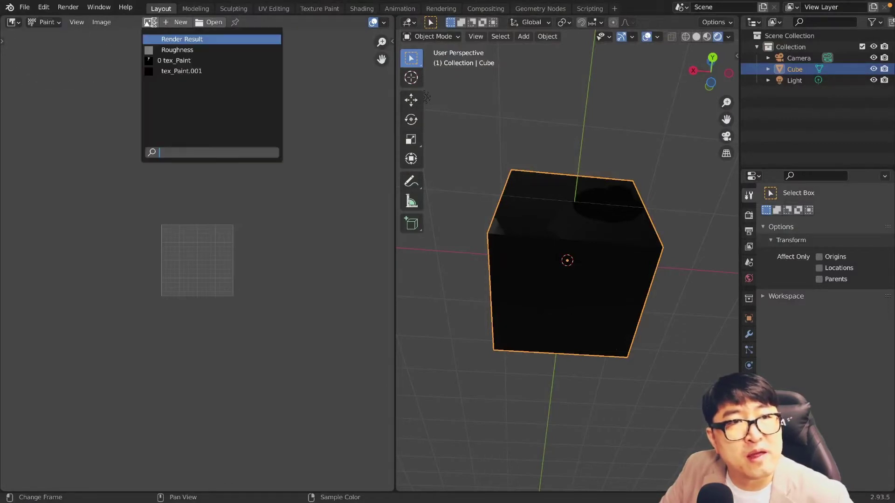
pyautogui.click(187, 51)
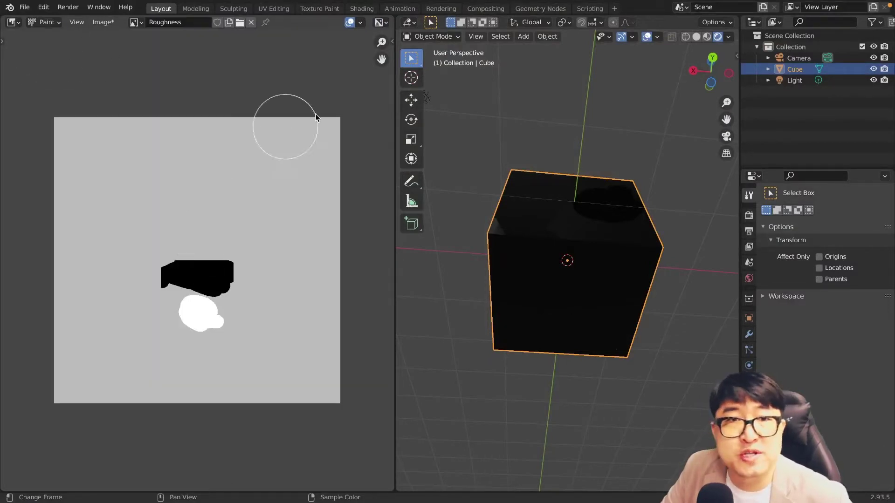
# Paint white zigzag and round strokes into the texture and check them on the cube
pyautogui.moveTo(446, 274)
pyautogui.mouseDown(button='middle')
pyautogui.moveTo(570, 304)
pyautogui.moveTo(559, 306)
pyautogui.moveTo(571, 291)
pyautogui.mouseUp(button='middle')
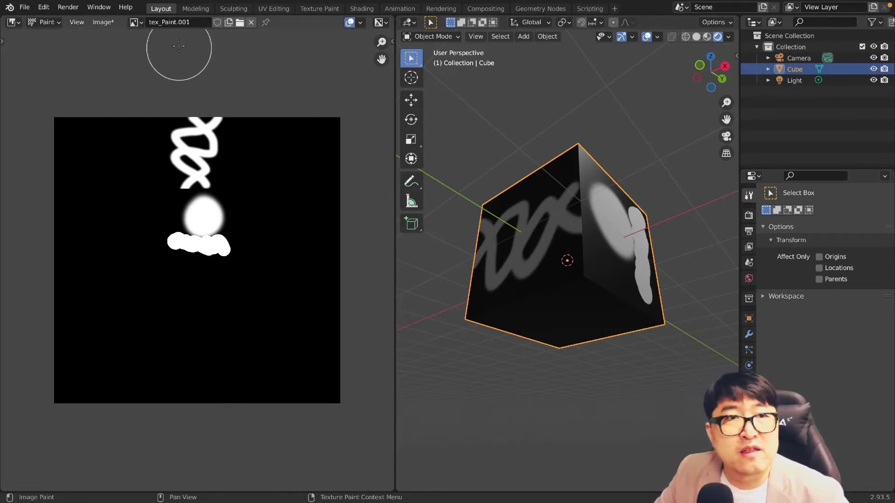
pyautogui.moveTo(179, 46); pyautogui.dragTo(173, 46, button='middle')
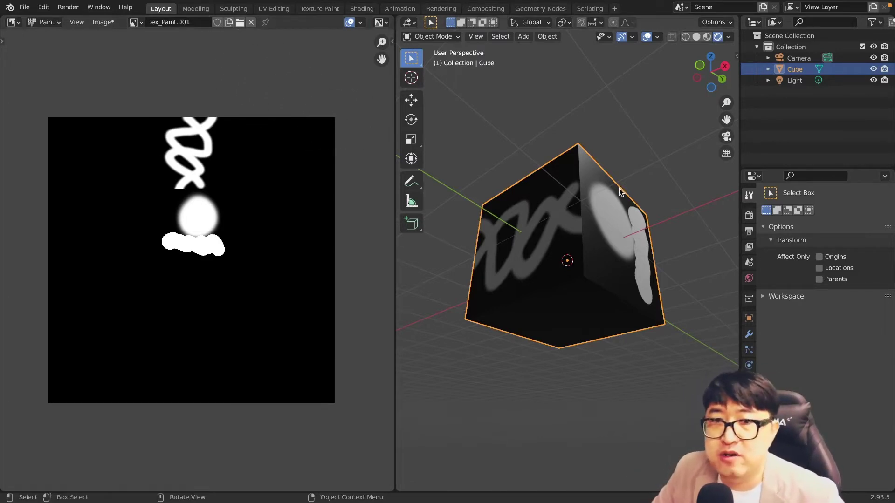
pyautogui.moveTo(618, 188); pyautogui.dragTo(619, 244, button='middle')
pyautogui.click(427, 38)
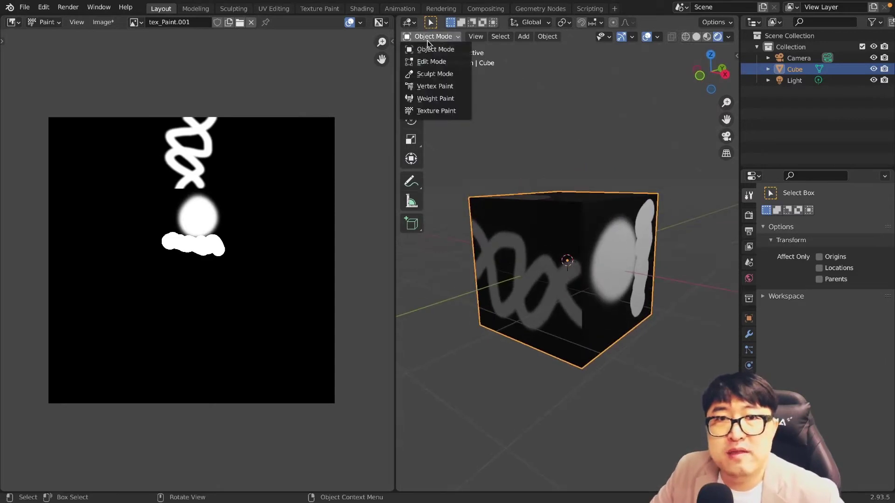
# Switch to Texture Paint and add a Base Color paint slot named layer_Alpah
pyautogui.click(427, 111)
pyautogui.click(885, 252)
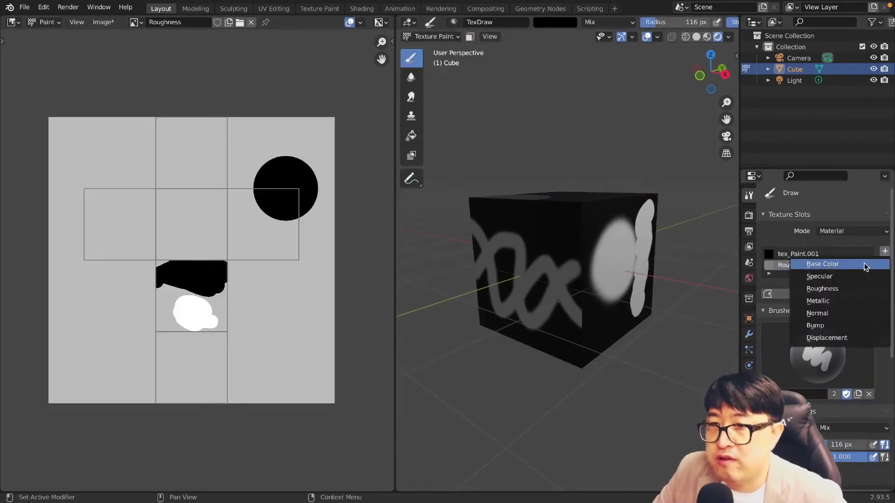
pyautogui.click(824, 264)
pyautogui.hotkey('ctrl', 'a')
pyautogui.press('BackSpace')
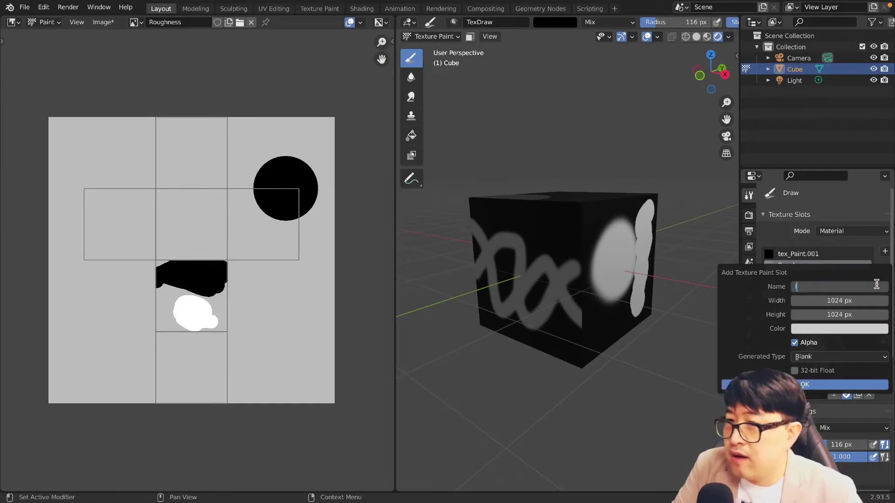
pyautogui.write('layer_Alpah')
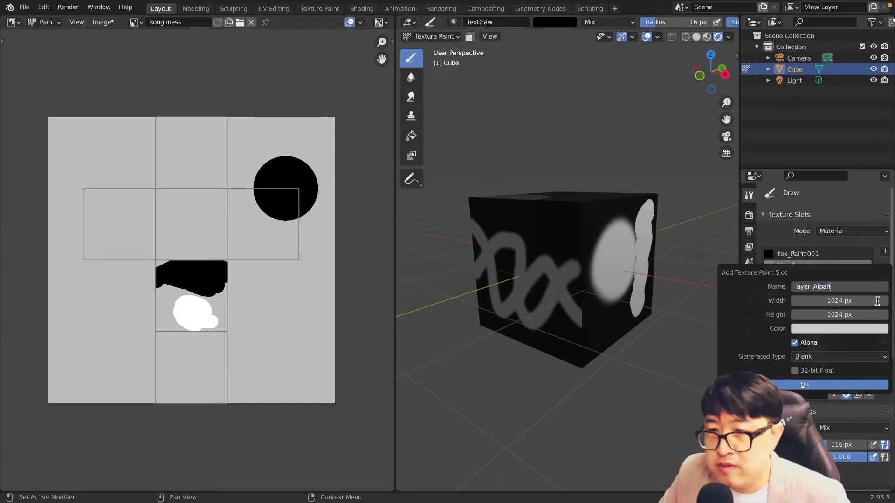
pyautogui.click(824, 383)
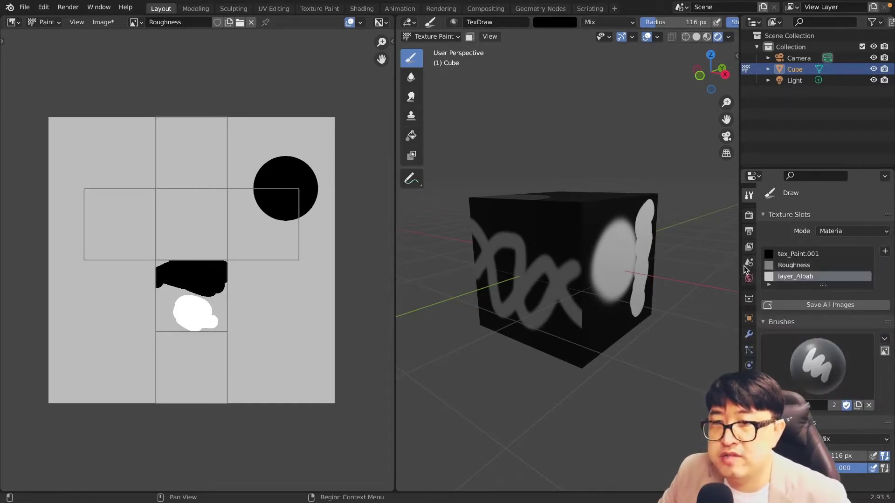
# Open a Shader Editor and wire layer_Alpah's Color into Base Color instead of tex_Paint.001
pyautogui.moveTo(1, 16); pyautogui.dragTo(47, 167)
pyautogui.click(13, 173)
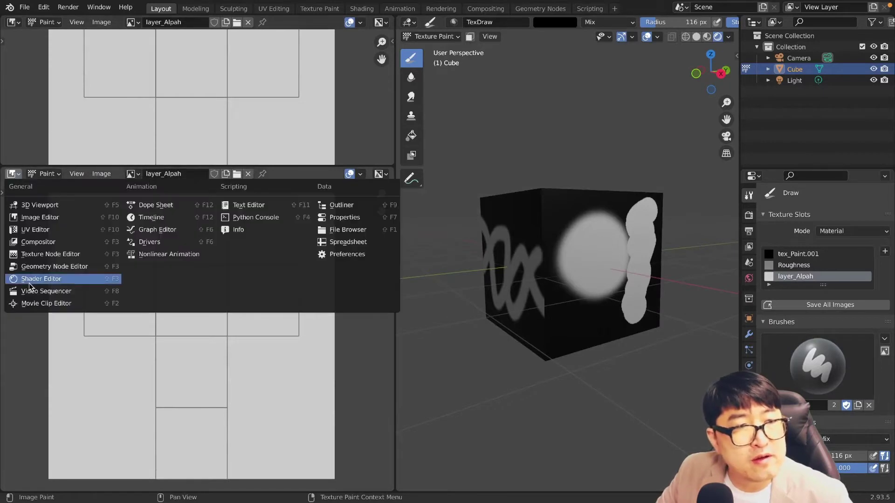
pyautogui.click(33, 282)
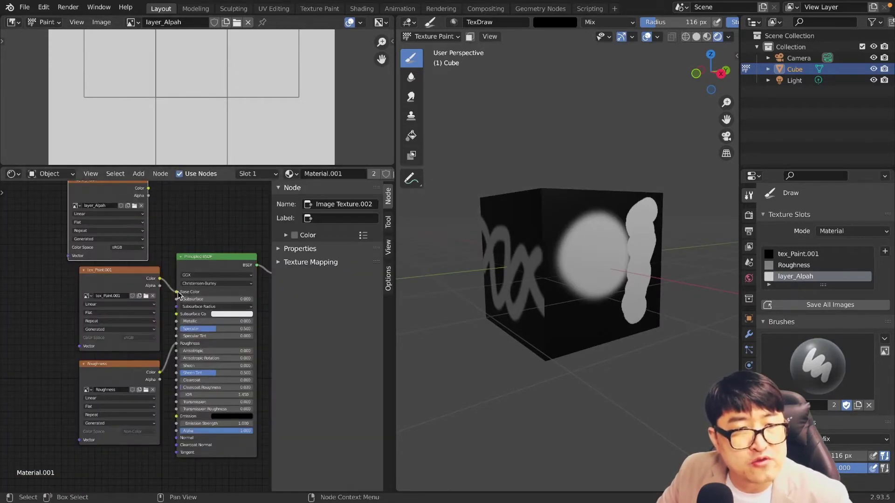
pyautogui.moveTo(177, 293)
pyautogui.mouseDown()
pyautogui.moveTo(149, 189)
pyautogui.moveTo(167, 259)
pyautogui.mouseUp()
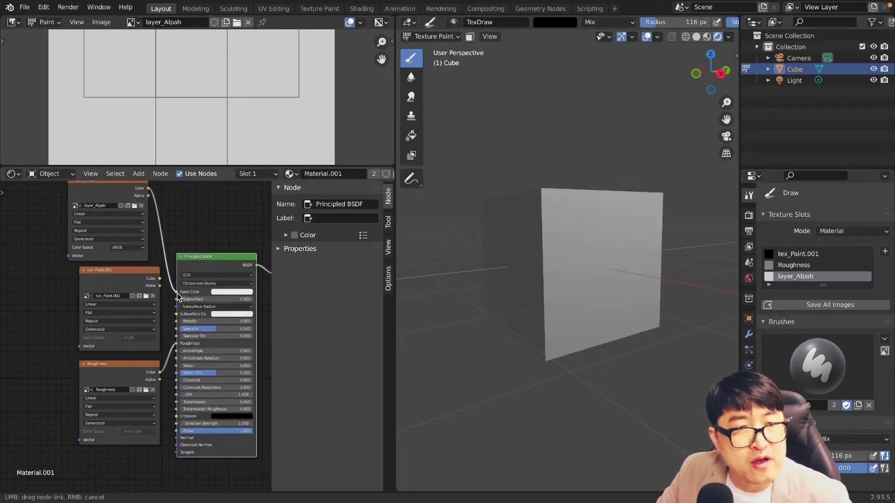
pyautogui.moveTo(177, 296); pyautogui.dragTo(177, 292)
pyautogui.moveTo(196, 168); pyautogui.dragTo(196, 441)
# Paint large black strokes into layer_Alpah and orbit to see the darkened cube top
pyautogui.moveTo(275, 140); pyautogui.dragTo(250, 190)
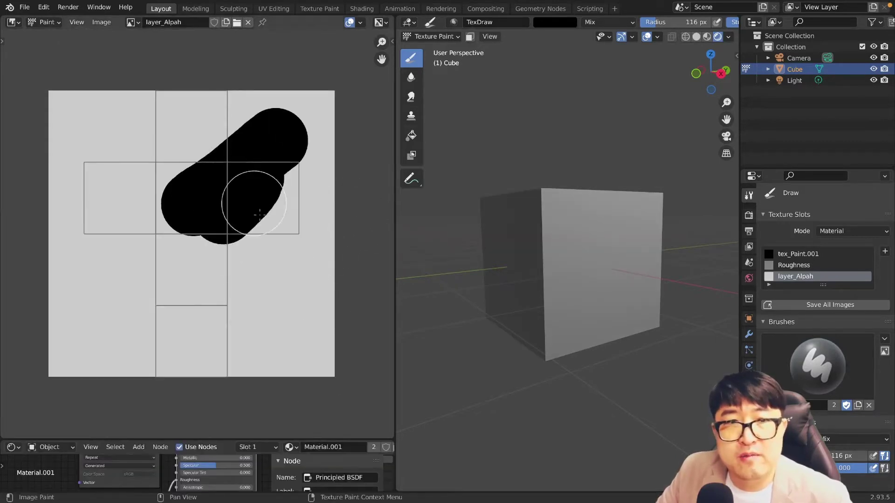
pyautogui.moveTo(624, 219); pyautogui.dragTo(566, 261)
pyautogui.moveTo(566, 262); pyautogui.dragTo(517, 366, button='middle')
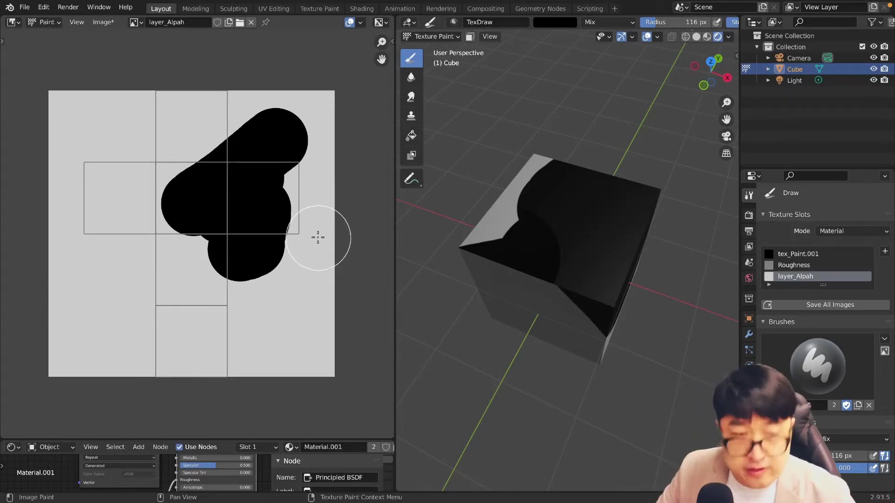
# Keep the Image Editor in Paint mode with layer_Alpah as the displayed image
pyautogui.click(12, 22)
pyautogui.click(49, 80)
pyautogui.click(55, 28)
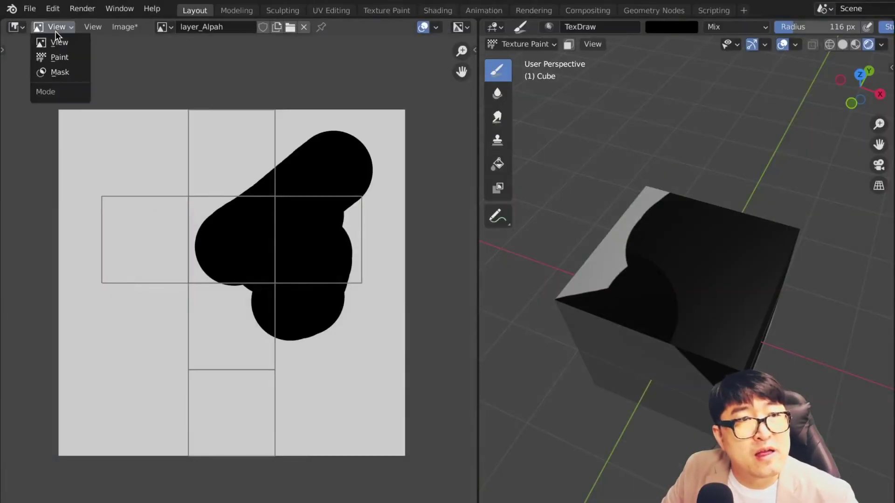
pyautogui.click(61, 57)
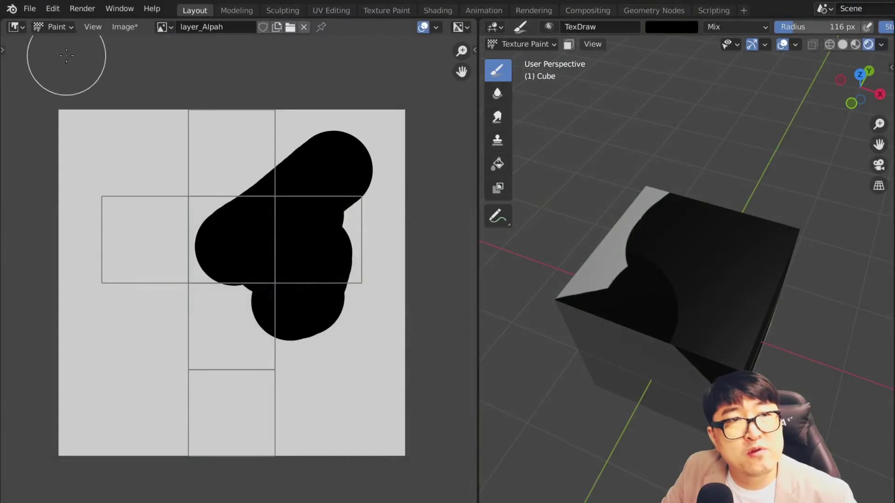
pyautogui.click(165, 27)
pyautogui.click(207, 49)
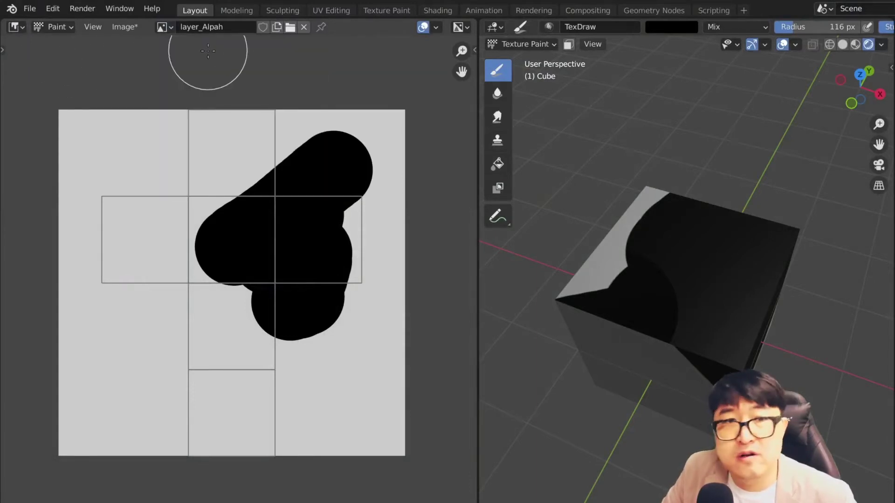
# Show the brush settings and set the brush blend mode to Erase Alpha
pyautogui.press('t')
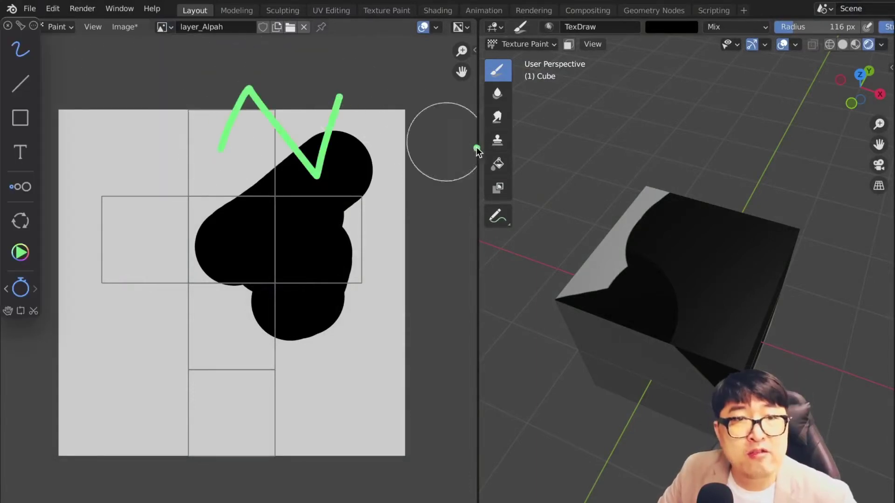
pyautogui.press('t')
pyautogui.press('n')
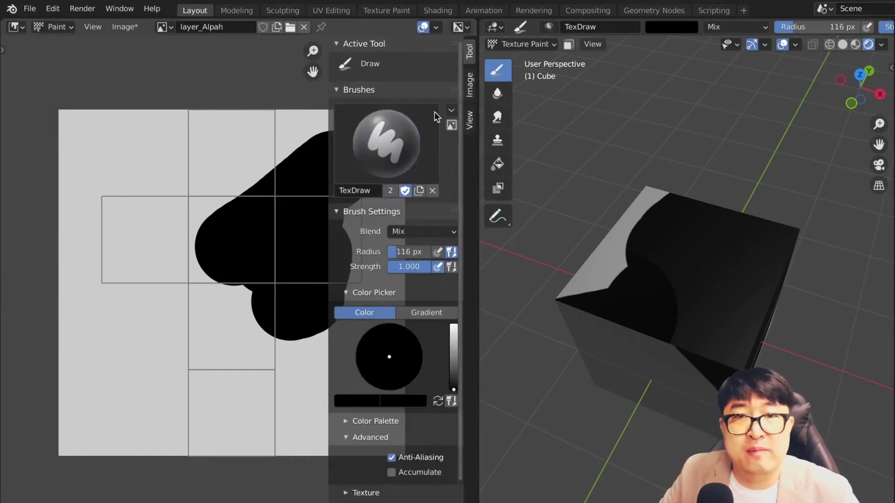
pyautogui.scroll(-2, 356, 195)
pyautogui.click(444, 206)
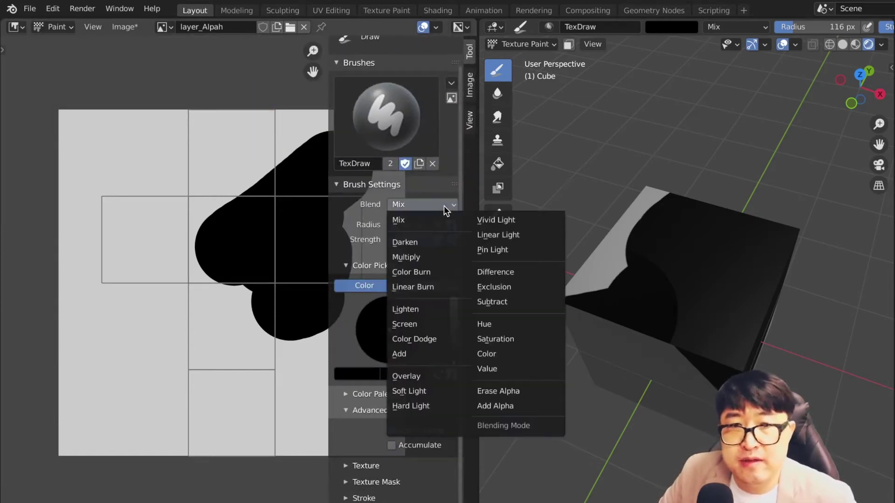
pyautogui.click(521, 390)
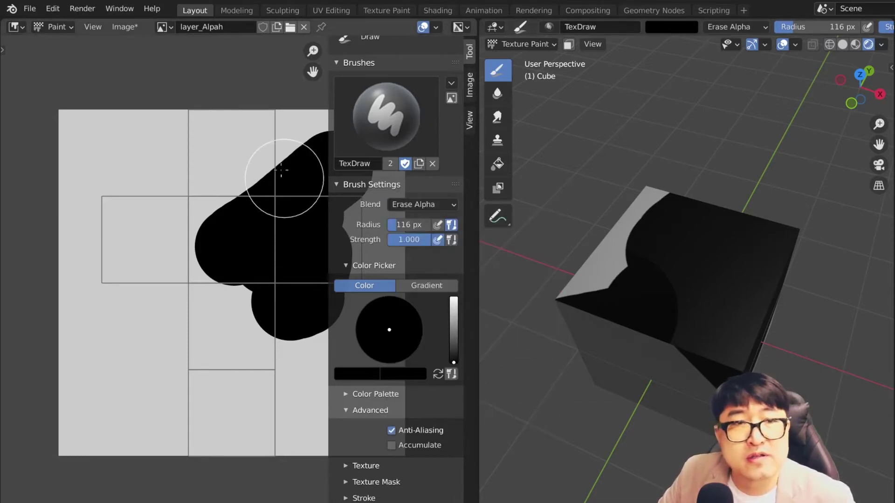
# Erase layer_Alpah's black shape to full transparency and change the brush colour
pyautogui.moveTo(259, 125)
pyautogui.mouseDown()
pyautogui.moveTo(249, 272)
pyautogui.moveTo(279, 319)
pyautogui.moveTo(210, 149)
pyautogui.moveTo(56, 149)
pyautogui.moveTo(86, 270)
pyautogui.mouseUp()
pyautogui.press('n')
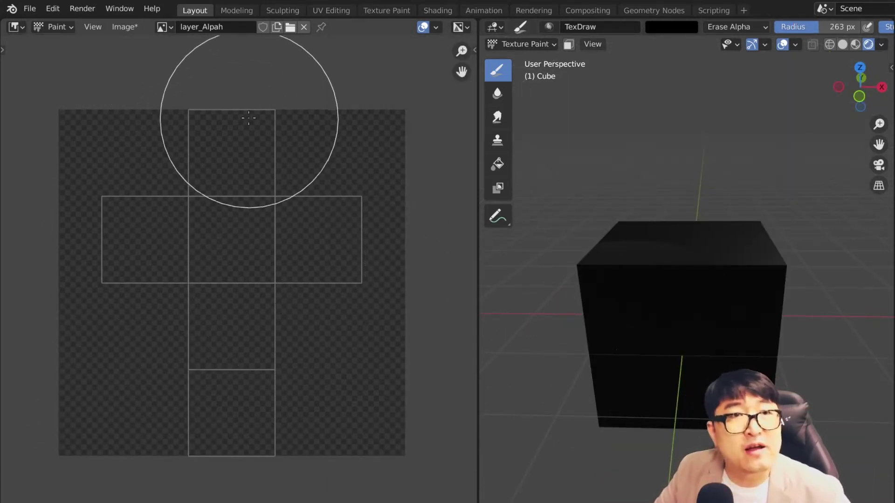
pyautogui.press('n')
pyautogui.moveTo(453, 359); pyautogui.dragTo(453, 302)
# Set the brush back to Mix blending with a 45 px radius
pyautogui.click(422, 204)
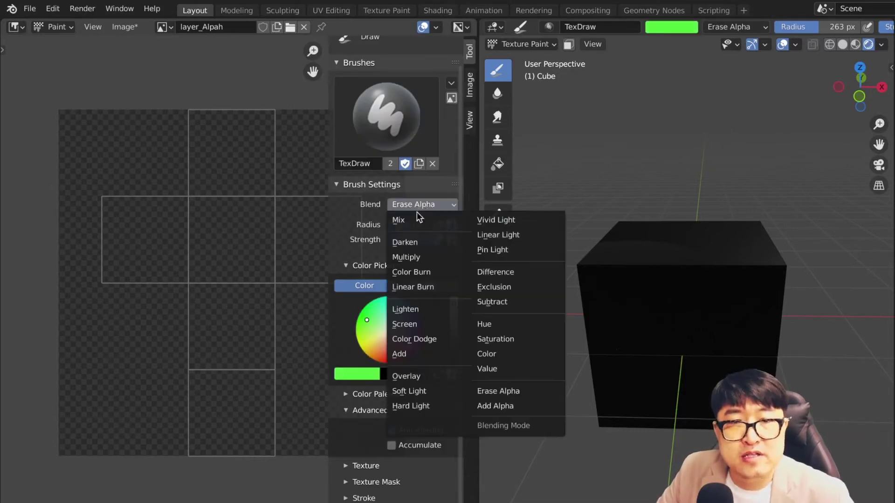
pyautogui.click(410, 220)
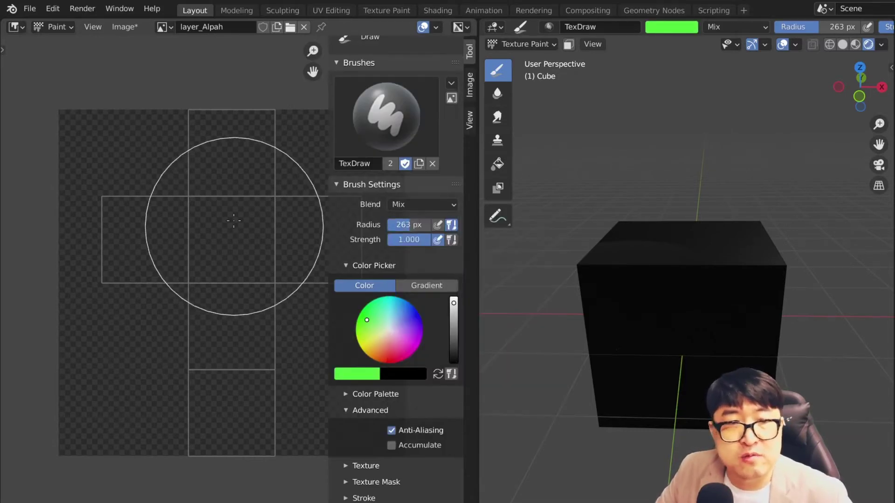
pyautogui.press('f')
# Paint vertical and horizontal green strokes forming a cross on layer_Alpah
pyautogui.click(205, 77)
pyautogui.moveTo(219, 96); pyautogui.dragTo(211, 487)
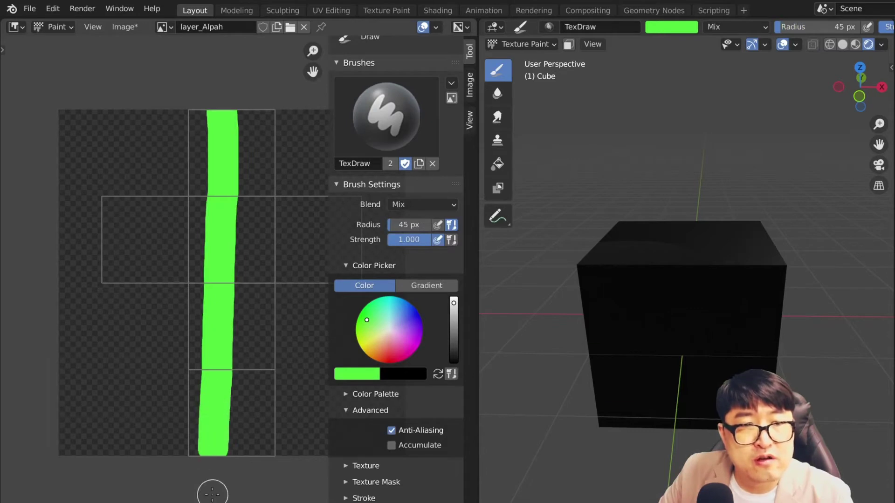
pyautogui.moveTo(83, 233); pyautogui.dragTo(400, 246)
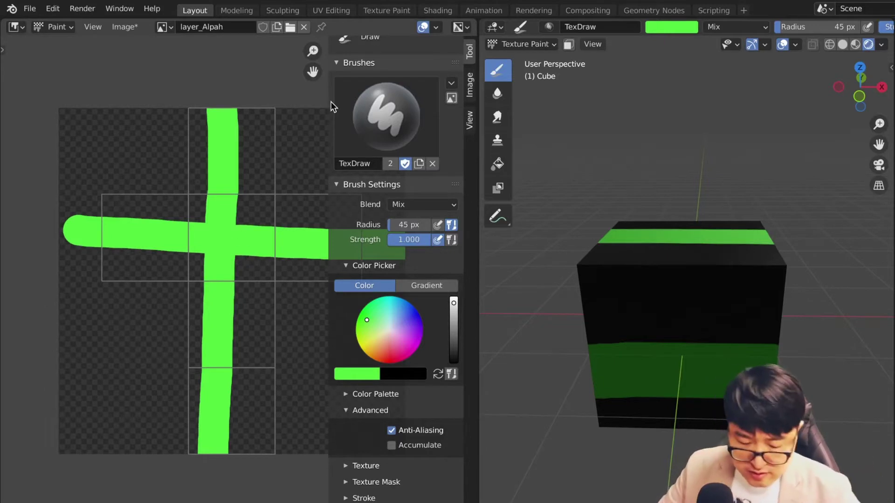
pyautogui.press('n')
pyautogui.scroll(-1, 332, 103)
# Switch the image editor to tex_Paint, then to tex_Paint.001
pyautogui.click(163, 27)
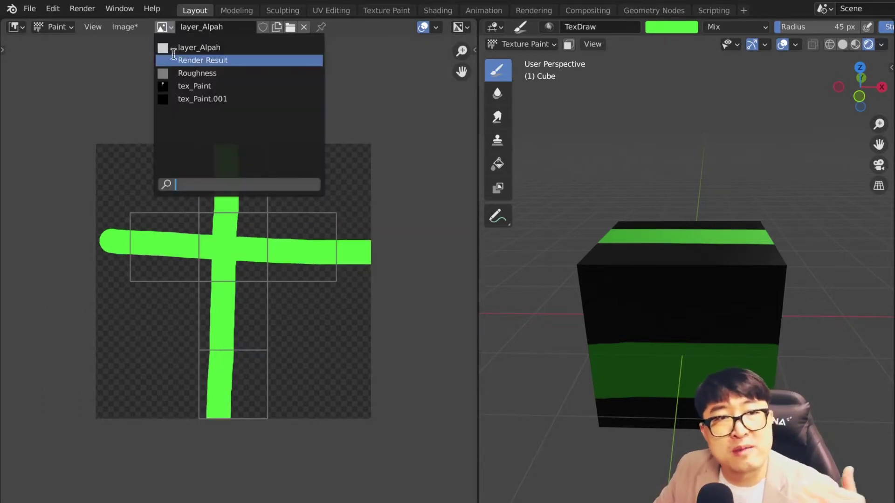
pyautogui.click(215, 87)
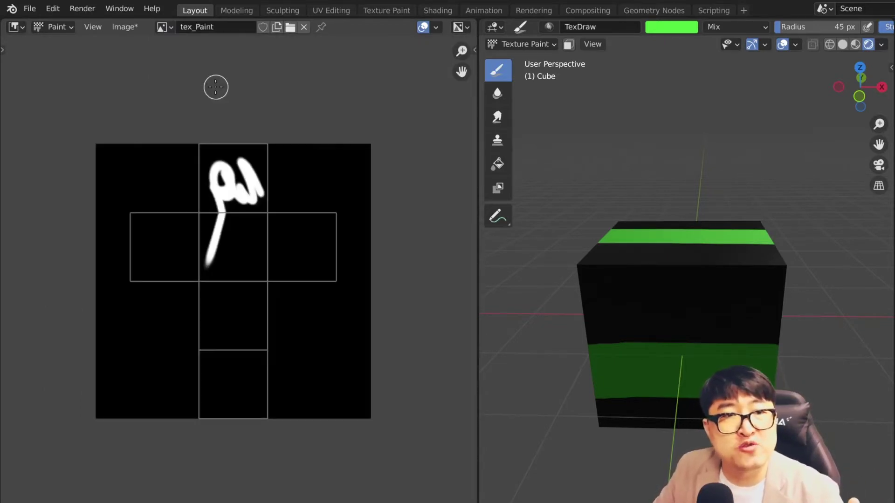
pyautogui.click(163, 28)
pyautogui.click(215, 96)
# Paint broad pink strokes across the tex_Paint.001 texture
pyautogui.press('n')
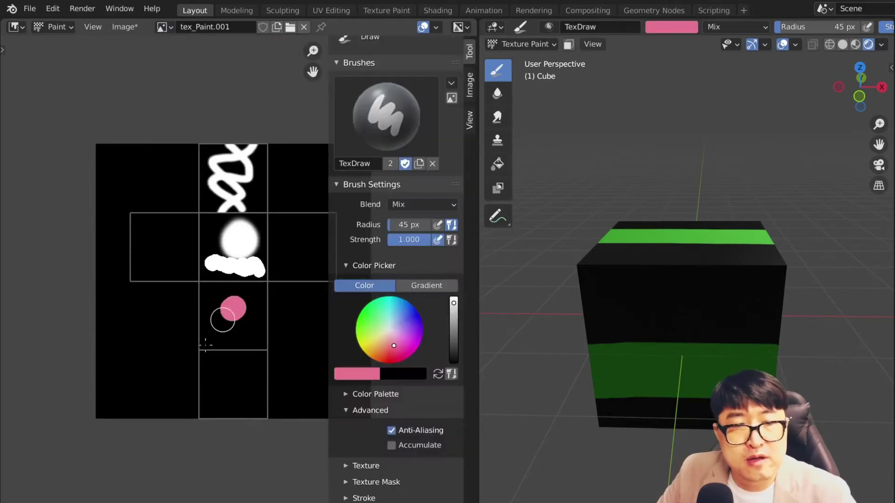
pyautogui.moveTo(228, 307)
pyautogui.mouseDown()
pyautogui.moveTo(223, 385)
pyautogui.moveTo(317, 224)
pyautogui.moveTo(246, 213)
pyautogui.moveTo(149, 260)
pyautogui.moveTo(206, 145)
pyautogui.mouseUp()
pyautogui.press('n')
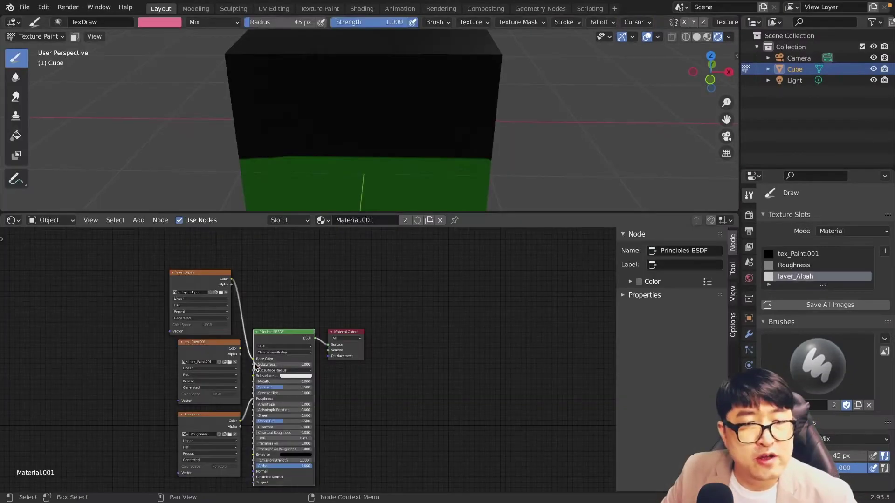
# Rearrange the image texture nodes and add a Mix node between them
pyautogui.scroll(2, 44, 331)
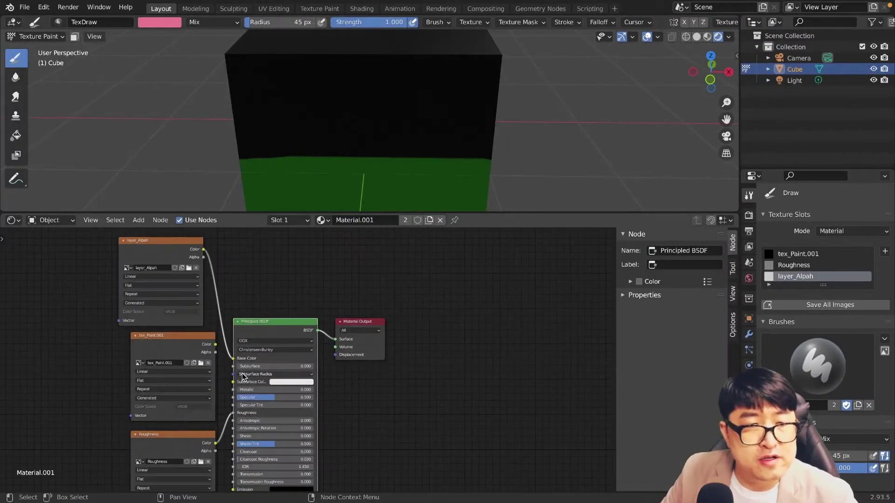
pyautogui.moveTo(141, 239); pyautogui.dragTo(138, 244)
pyautogui.moveTo(138, 345); pyautogui.dragTo(131, 350)
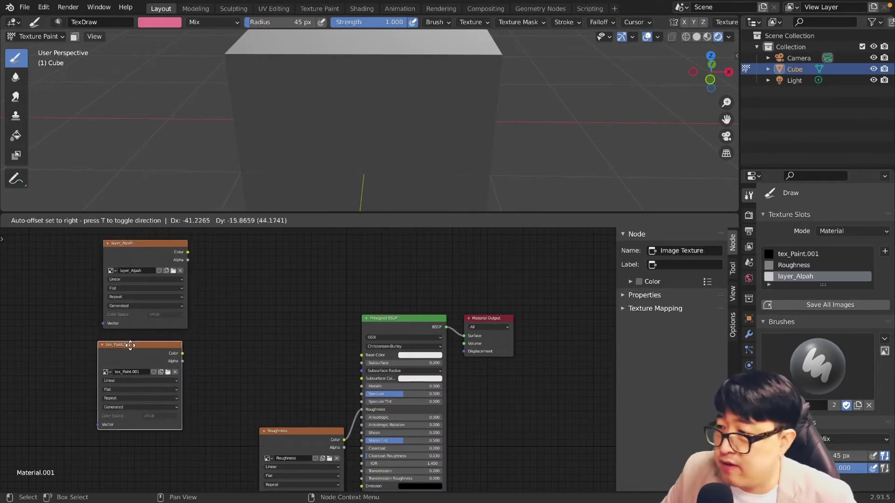
pyautogui.hotkey('shift', 'a')
pyautogui.click(247, 339)
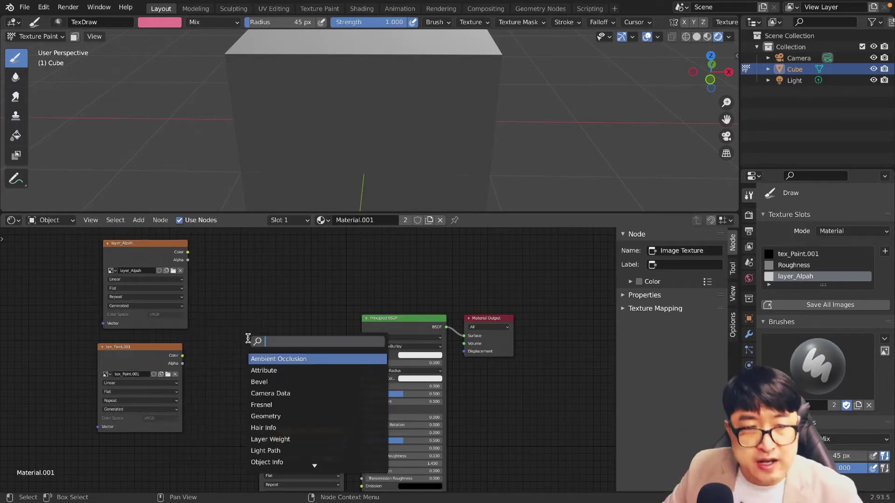
pyautogui.write('mix')
pyautogui.press('Return')
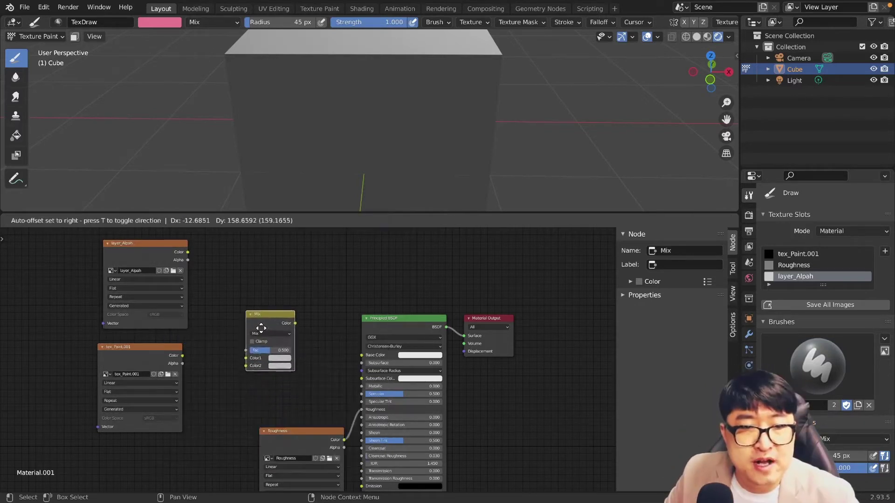
pyautogui.click(266, 334)
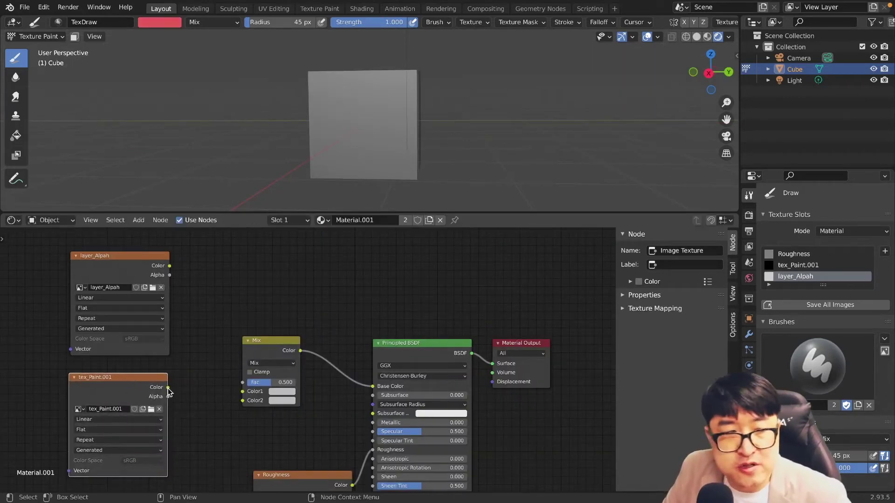
# Link tex_Paint.001 to Color1, layer_Alpah Color to Color2 and its Alpha to Fac
pyautogui.moveTo(167, 388)
pyautogui.mouseDown()
pyautogui.moveTo(211, 377)
pyautogui.moveTo(243, 391)
pyautogui.mouseUp()
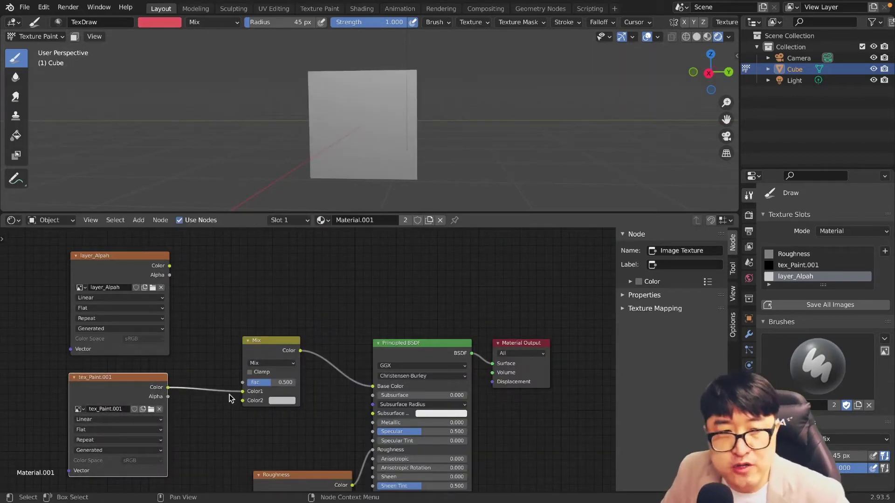
pyautogui.moveTo(129, 260); pyautogui.dragTo(219, 373)
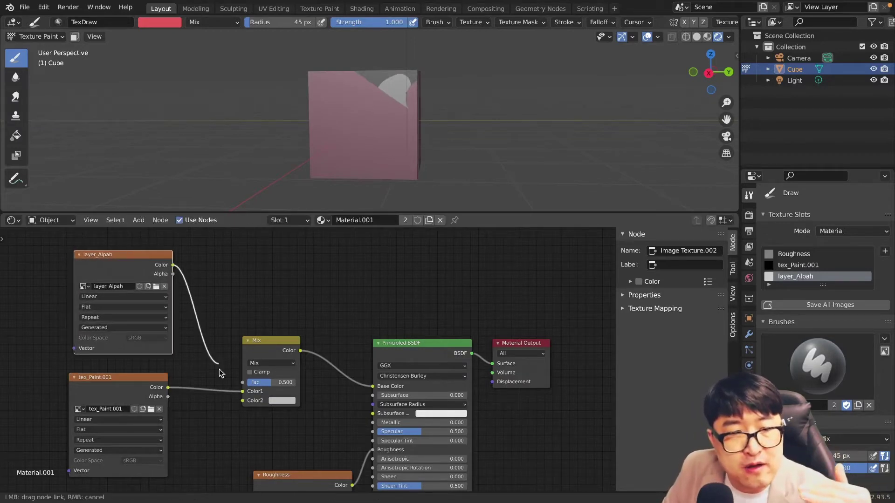
pyautogui.moveTo(241, 403); pyautogui.dragTo(242, 400)
pyautogui.moveTo(174, 270); pyautogui.dragTo(205, 283)
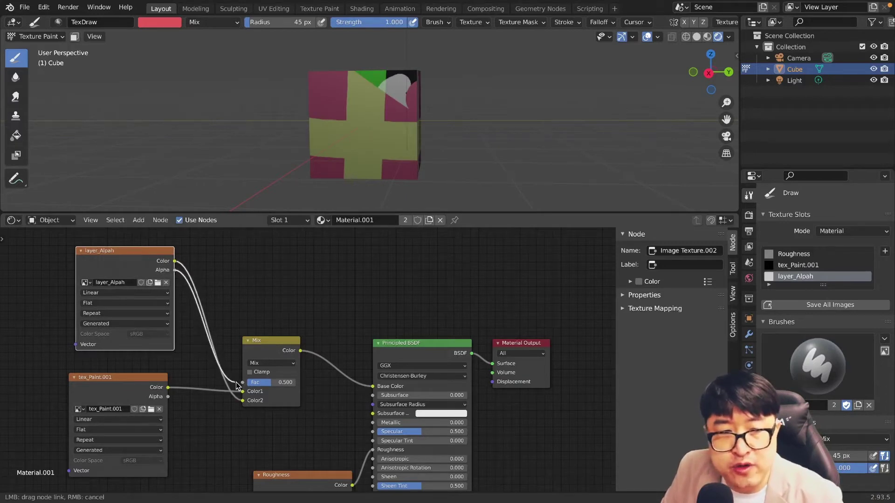
pyautogui.moveTo(237, 384); pyautogui.dragTo(243, 382)
pyautogui.moveTo(405, 135)
pyautogui.mouseDown(button='middle')
pyautogui.moveTo(440, 139)
pyautogui.moveTo(445, 130)
pyautogui.mouseUp(button='middle')
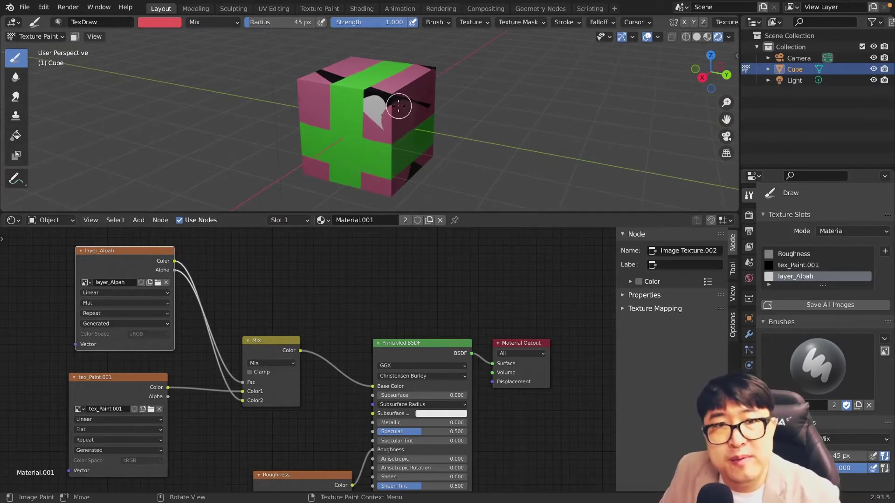
pyautogui.moveTo(428, 110); pyautogui.dragTo(430, 90, button='middle')
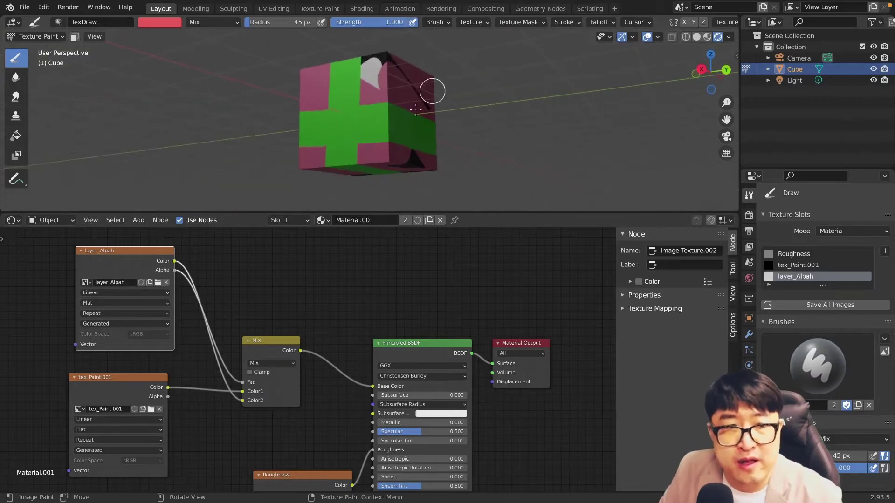
pyautogui.moveTo(736, 490); pyautogui.dragTo(450, 463)
# Turn the left editor into an Image Editor in Paint mode
pyautogui.scroll(-2, 123, 305)
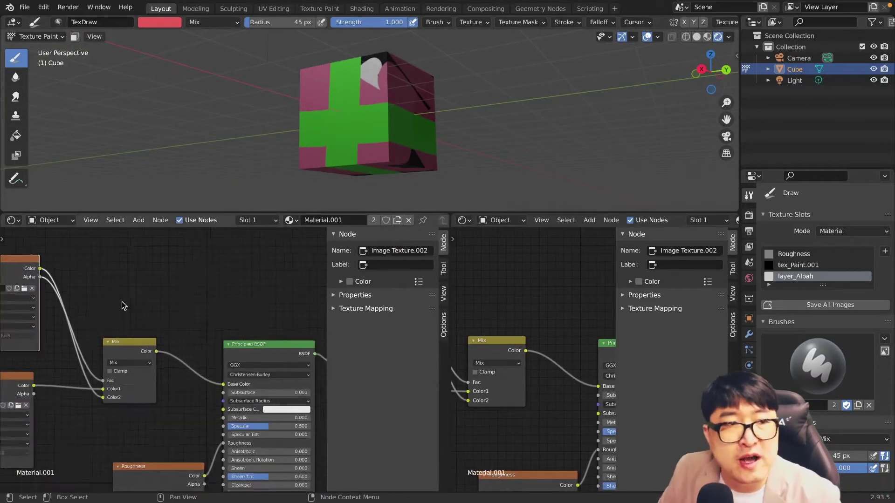
pyautogui.click(12, 220)
pyautogui.click(28, 261)
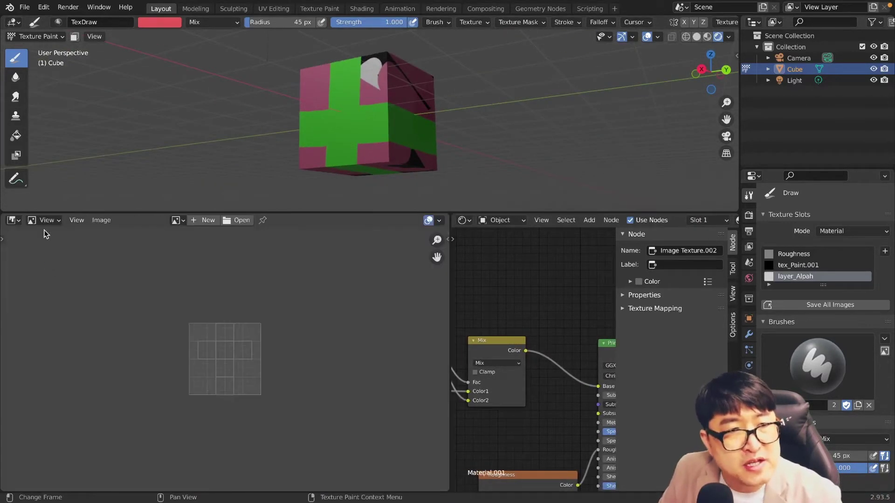
pyautogui.click(47, 220)
pyautogui.scroll(3, 217, 359)
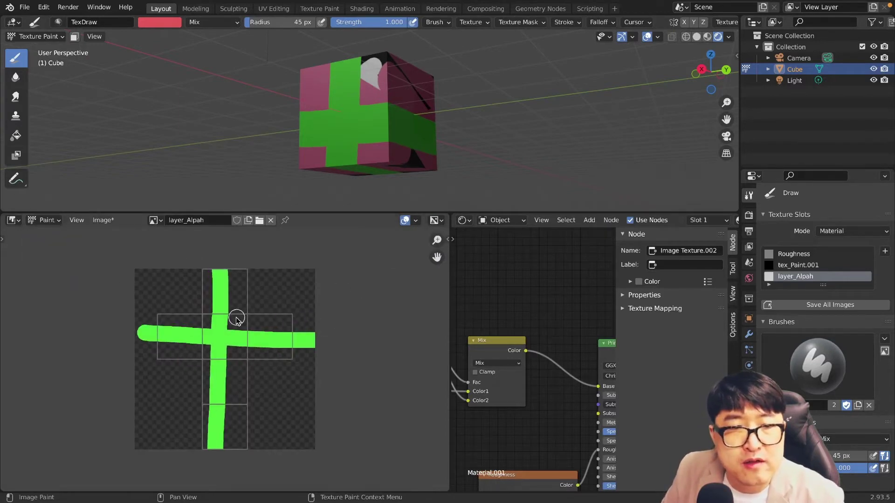
# Paint a red X over the green cross on layer_Alpah
pyautogui.moveTo(236, 320); pyautogui.dragTo(204, 360)
pyautogui.moveTo(198, 322); pyautogui.dragTo(243, 361)
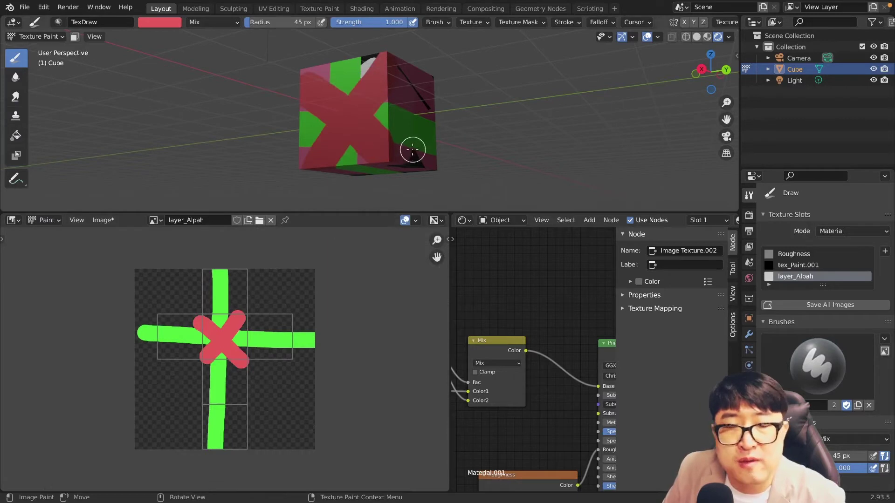
pyautogui.moveTo(413, 150); pyautogui.dragTo(375, 176, button='middle')
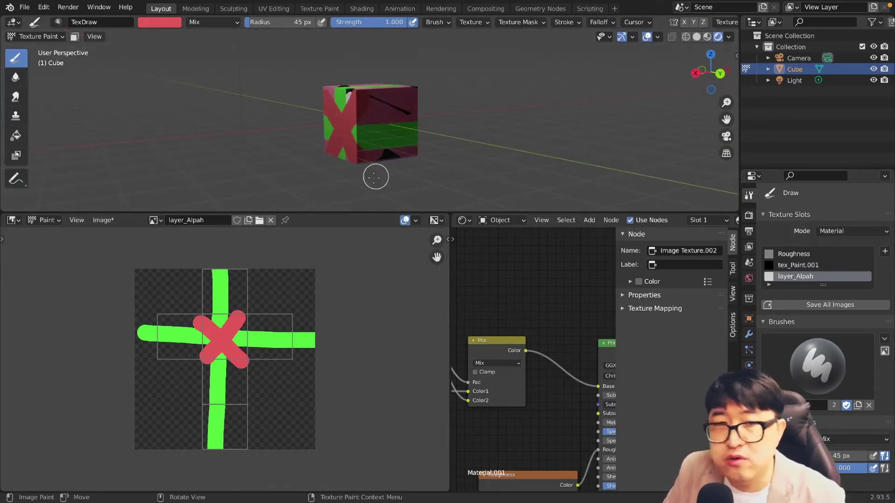
pyautogui.moveTo(376, 176)
pyautogui.mouseDown(button='middle')
pyautogui.moveTo(368, 130)
pyautogui.moveTo(465, 141)
pyautogui.mouseUp(button='middle')
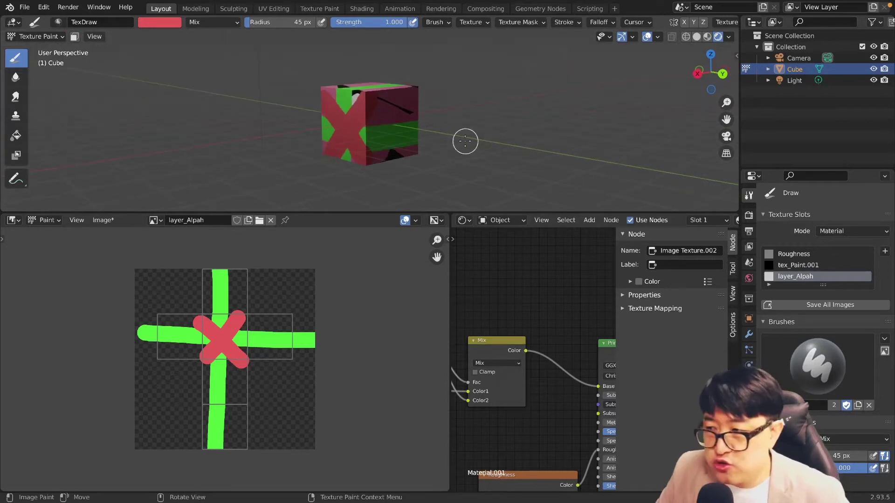
# Maximize the 3D viewport to fill the whole window with Ctrl+Space
pyautogui.hotkey('ctrl', 'space')
pyautogui.press('n')
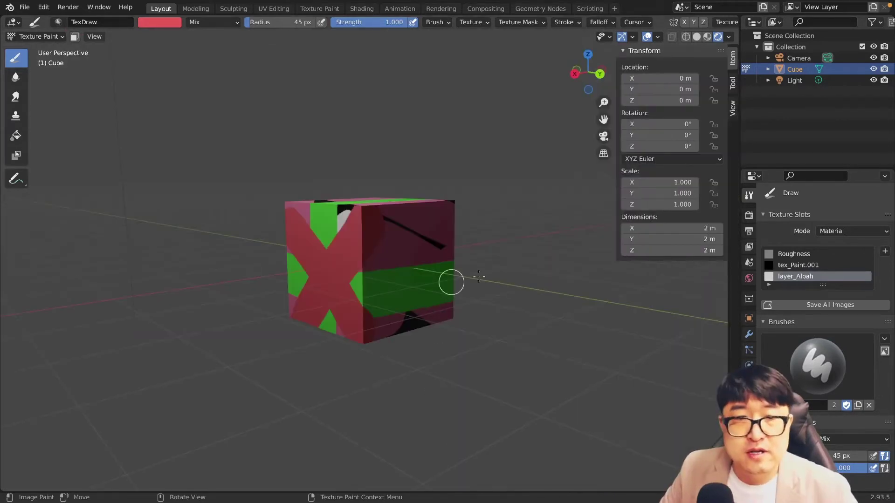
pyautogui.press('`')
# Add a plane mesh with a size of 20 m
pyautogui.moveTo(480, 338); pyautogui.dragTo(464, 337, button='middle')
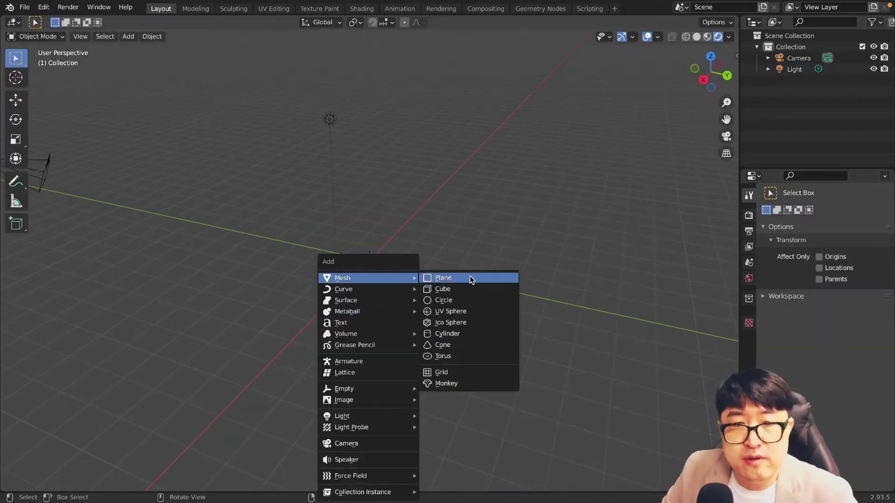
pyautogui.click(469, 276)
pyautogui.scroll(2, 447, 340)
pyautogui.click(57, 482)
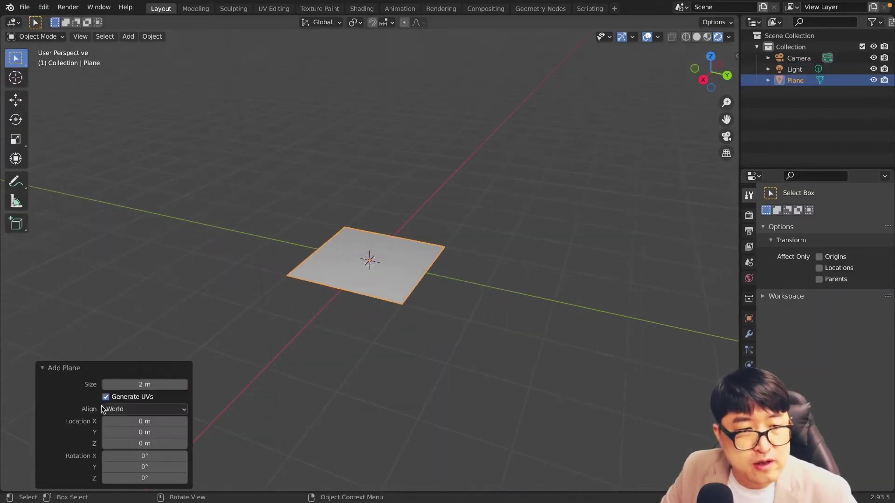
pyautogui.click(167, 382)
pyautogui.write('20')
pyautogui.press('Return')
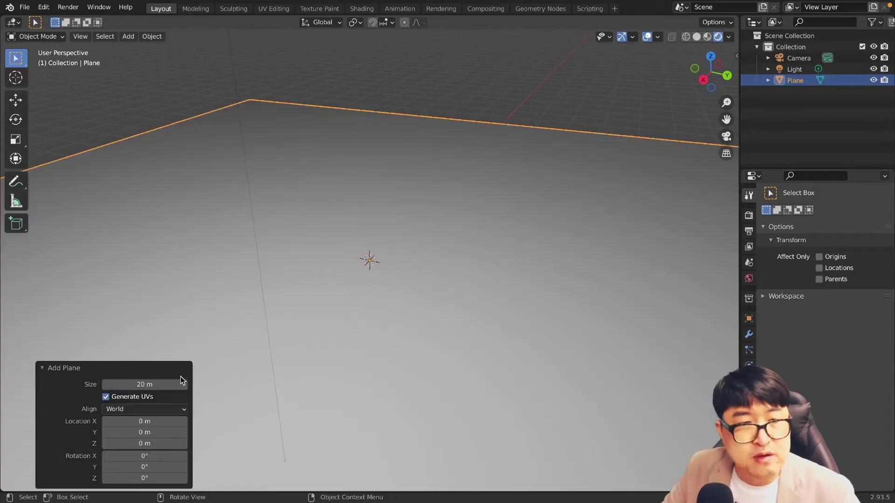
# Subdivide the plane in Edit Mode with 50 cuts
pyautogui.scroll(-3, 355, 310)
pyautogui.press('Tab')
pyautogui.moveTo(355, 309); pyautogui.dragTo(446, 257, button='middle')
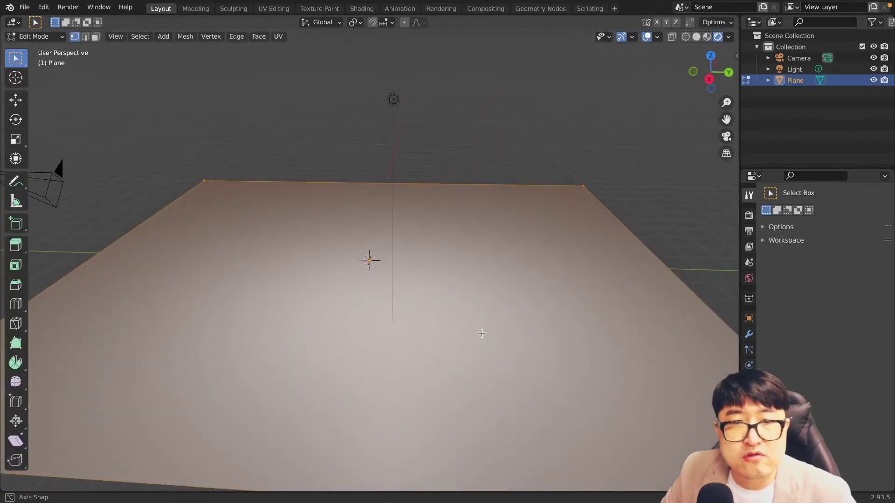
pyautogui.rightClick(446, 256)
pyautogui.click(466, 270)
pyautogui.doubleClick(145, 404)
pyautogui.write('50')
pyautogui.press('Return')
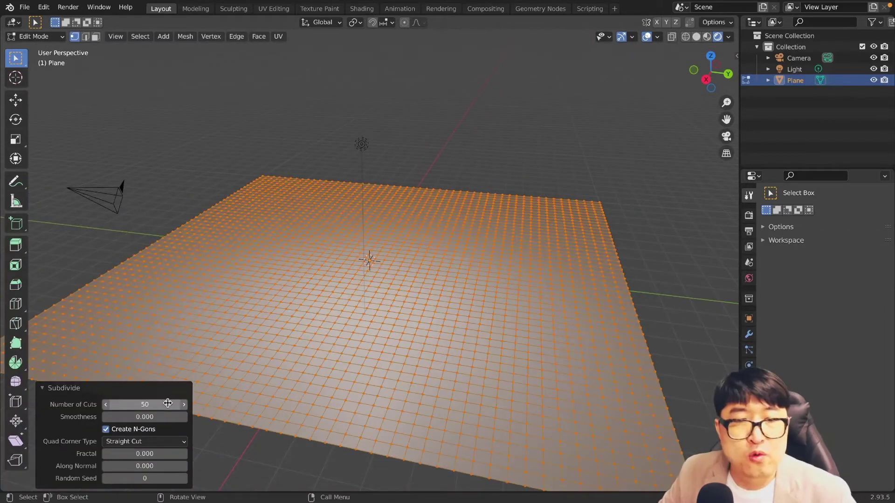
# Deselect all vertices and return to Object Mode
pyautogui.scroll(-2, 273, 375)
pyautogui.moveTo(273, 375); pyautogui.dragTo(605, 305, button='middle')
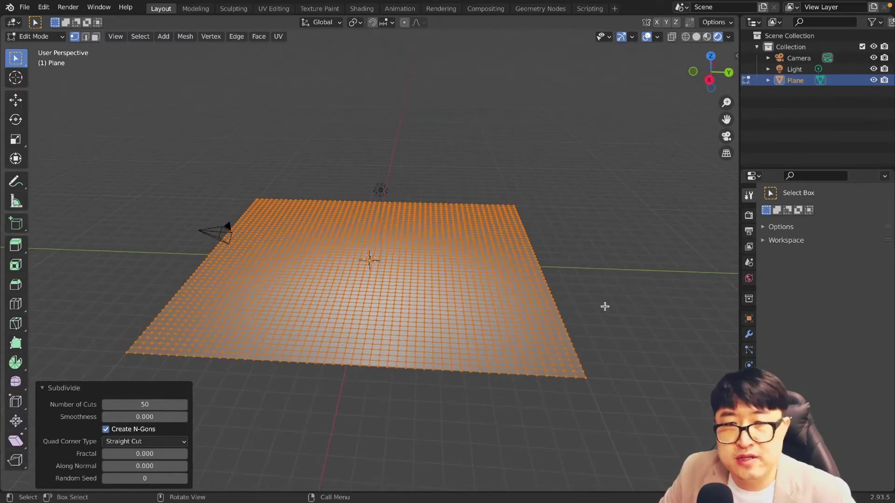
pyautogui.click(637, 310)
pyautogui.press('Tab')
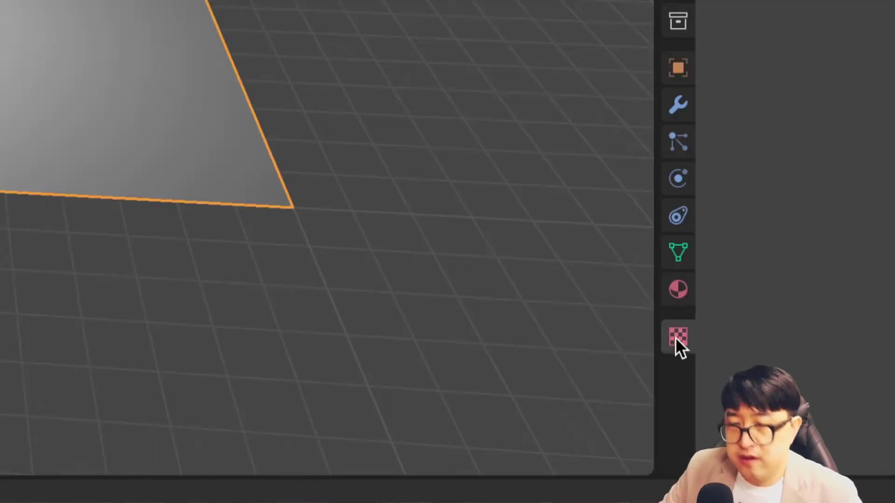
# Create a new Clouds texture for the plane
pyautogui.click(748, 430)
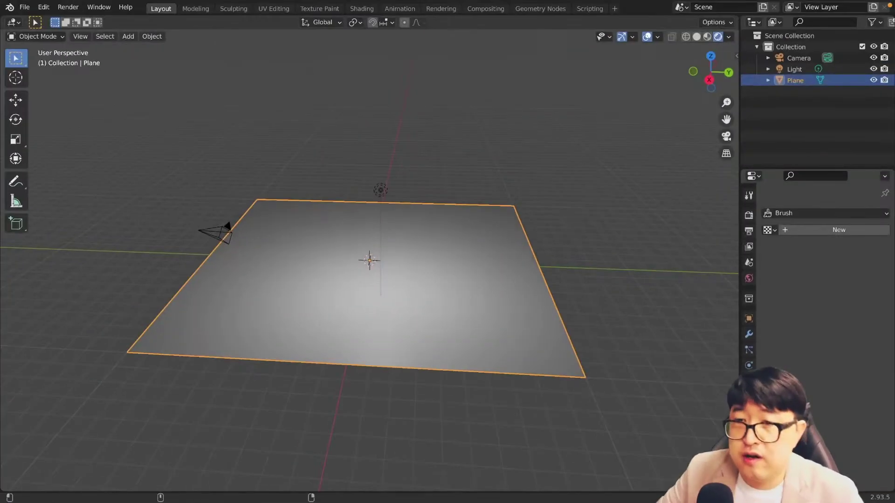
pyautogui.click(835, 229)
pyautogui.click(834, 247)
pyautogui.click(822, 286)
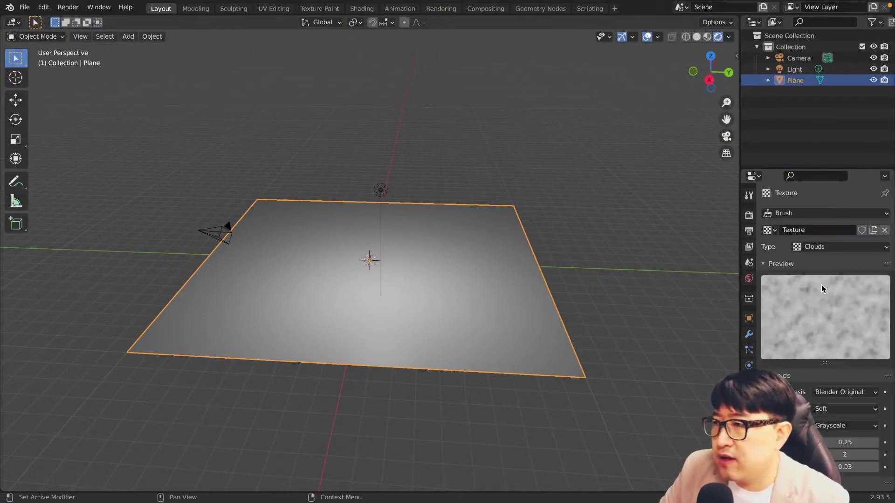
# Add a Displace modifier using the Clouds texture, with clouds size about 1.11
pyautogui.click(749, 334)
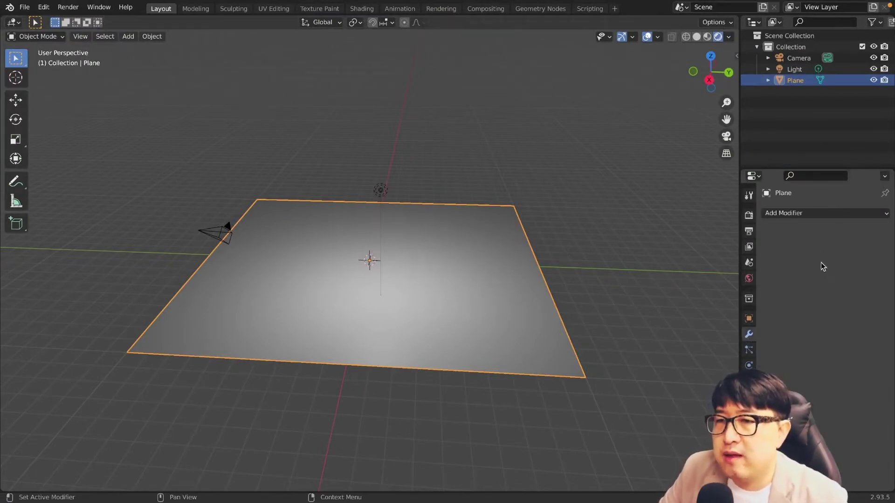
pyautogui.click(813, 214)
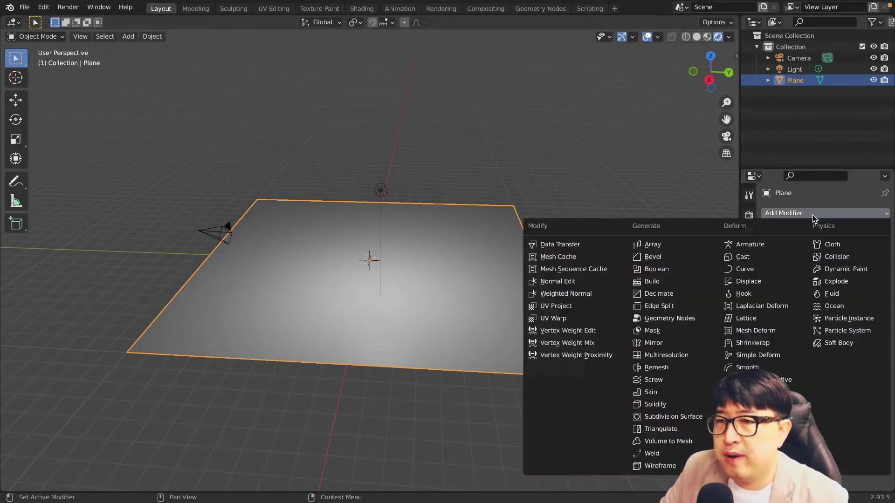
pyautogui.click(748, 281)
pyautogui.click(771, 250)
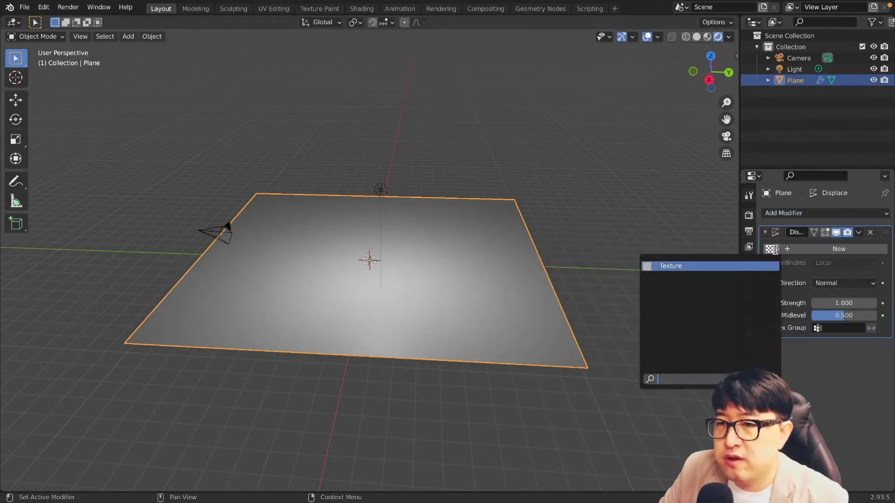
pyautogui.click(673, 266)
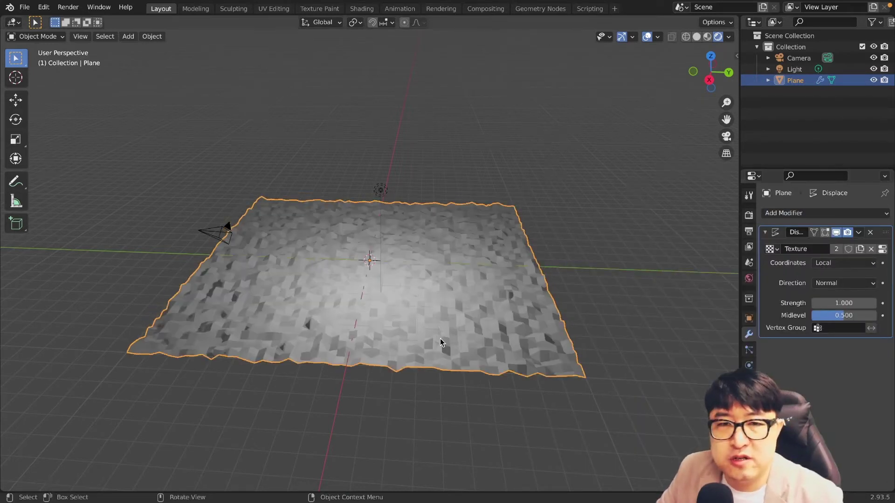
pyautogui.scroll(2, 440, 338)
pyautogui.click(882, 249)
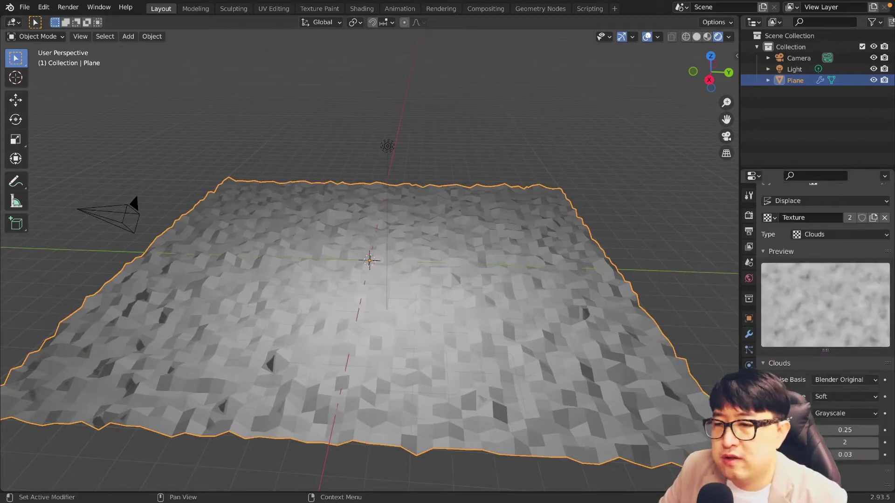
pyautogui.moveTo(824, 425); pyautogui.dragTo(876, 429)
# Apply the Displace modifier and set the terrain to Shade Smooth
pyautogui.click(748, 334)
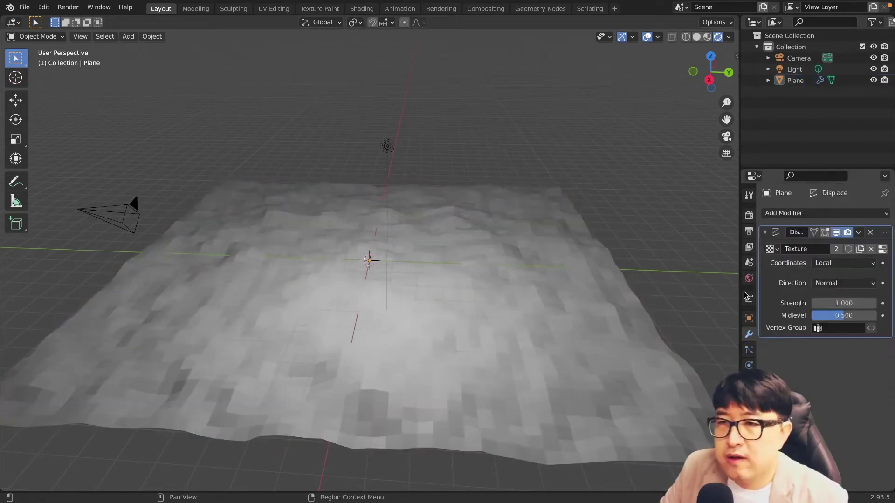
pyautogui.click(859, 233)
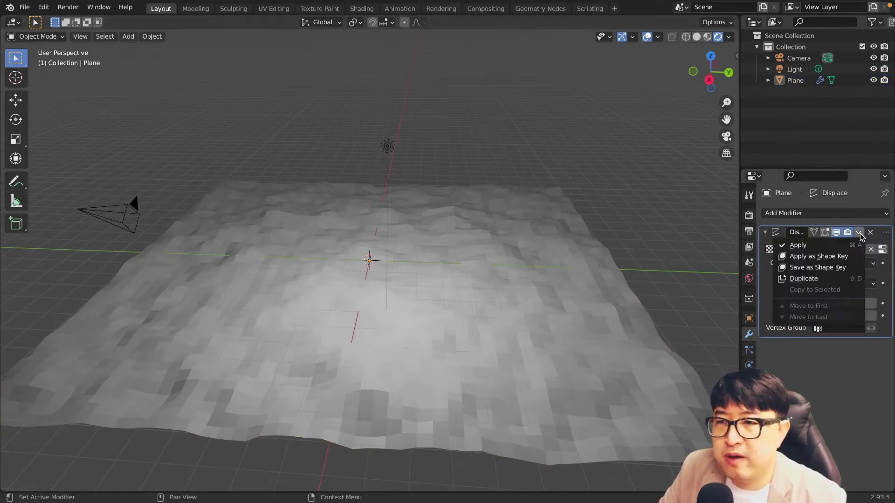
pyautogui.click(795, 243)
pyautogui.rightClick(482, 304)
pyautogui.click(483, 302)
pyautogui.scroll(-2, 522, 345)
pyautogui.scroll(-1, 550, 348)
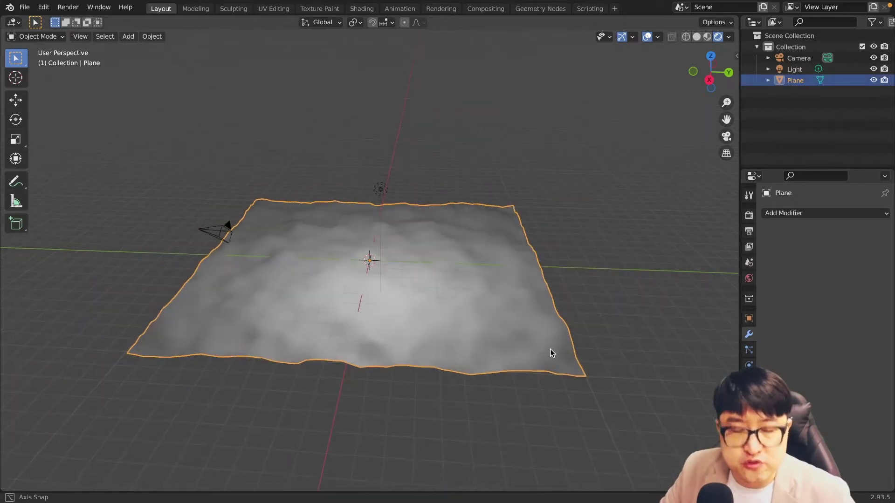
# Enable proportional editing in Edit Mode and lift a vertex straight up into a hill
pyautogui.press('Tab')
pyautogui.moveTo(571, 350); pyautogui.dragTo(601, 349, button='middle')
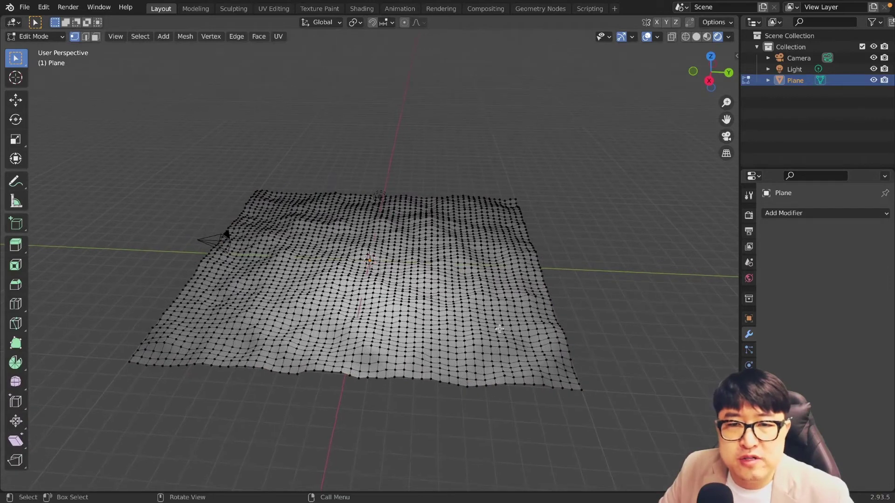
pyautogui.click(499, 329)
pyautogui.press('o')
pyautogui.moveTo(499, 329); pyautogui.dragTo(437, 86, button='middle')
pyautogui.moveTo(480, 317); pyautogui.dragTo(485, 294, button='middle')
pyautogui.press('g')
pyautogui.press('z')
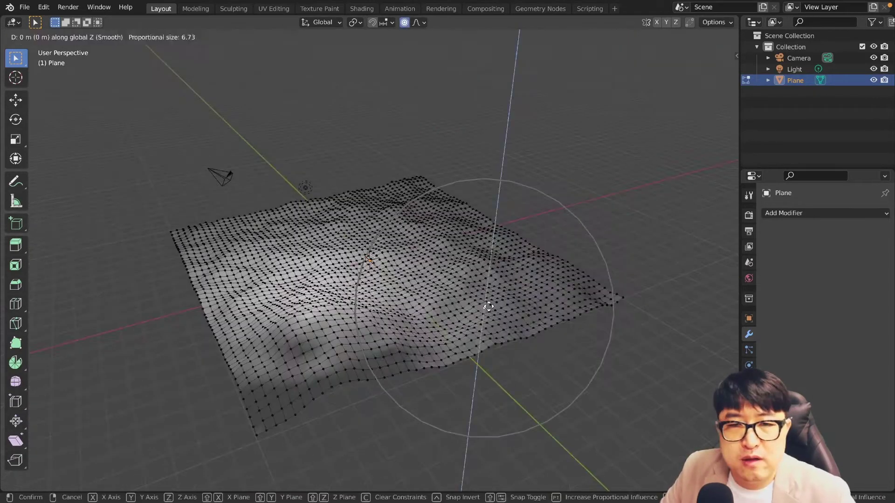
pyautogui.click(588, 270)
# Raise two more terrain areas along Z into smoothly blended hills
pyautogui.moveTo(589, 269); pyautogui.dragTo(605, 289, button='middle')
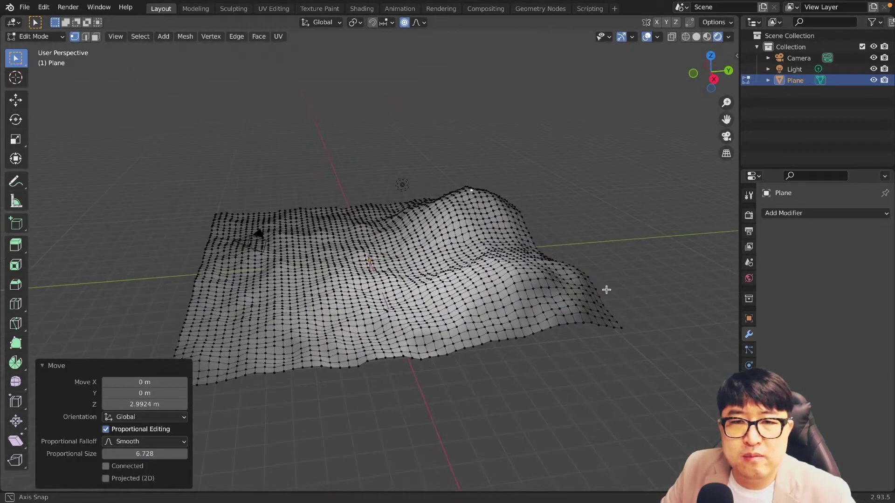
pyautogui.press('g')
pyautogui.press('z')
pyautogui.scroll(10, 303, 334)
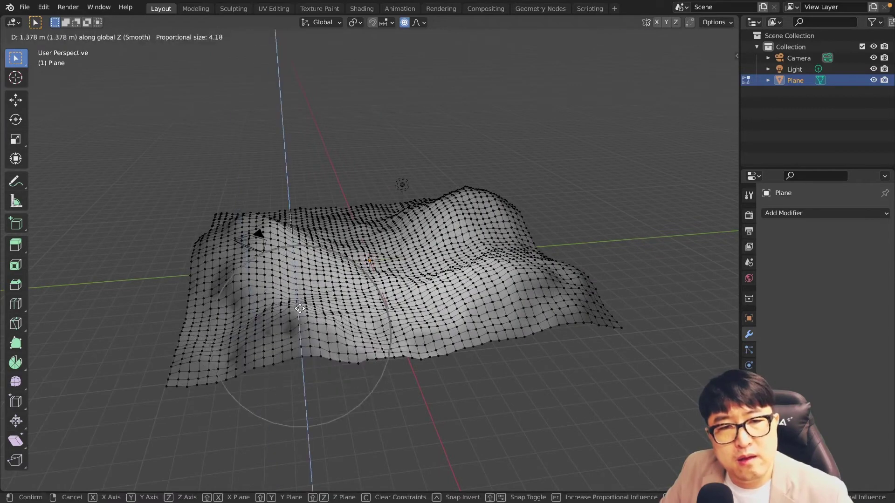
pyautogui.click(308, 422)
pyautogui.moveTo(308, 422); pyautogui.dragTo(240, 339, button='middle')
pyautogui.press('g')
pyautogui.press('z')
pyautogui.click(220, 375)
pyautogui.moveTo(219, 375); pyautogui.dragTo(284, 317, button='middle')
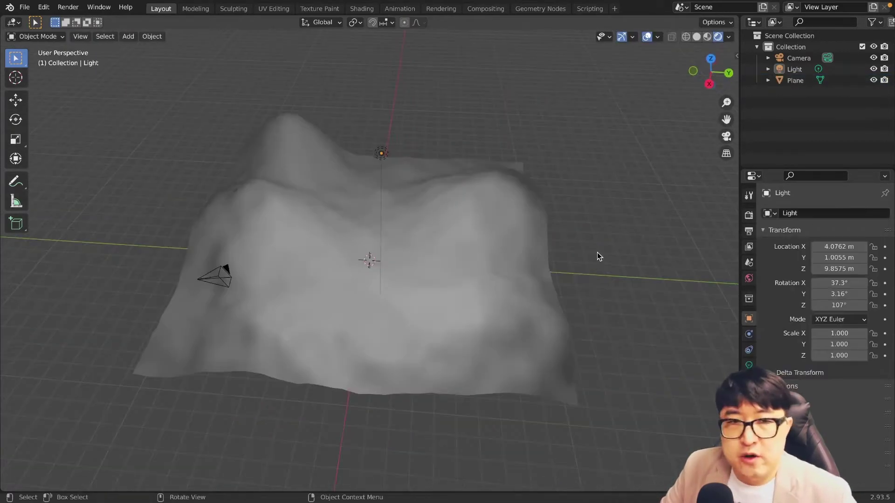
# Drag and click in the viewport, then press Delete and Escape
pyautogui.moveTo(438, 278); pyautogui.dragTo(524, 210)
pyautogui.moveTo(438, 247); pyautogui.dragTo(504, 189)
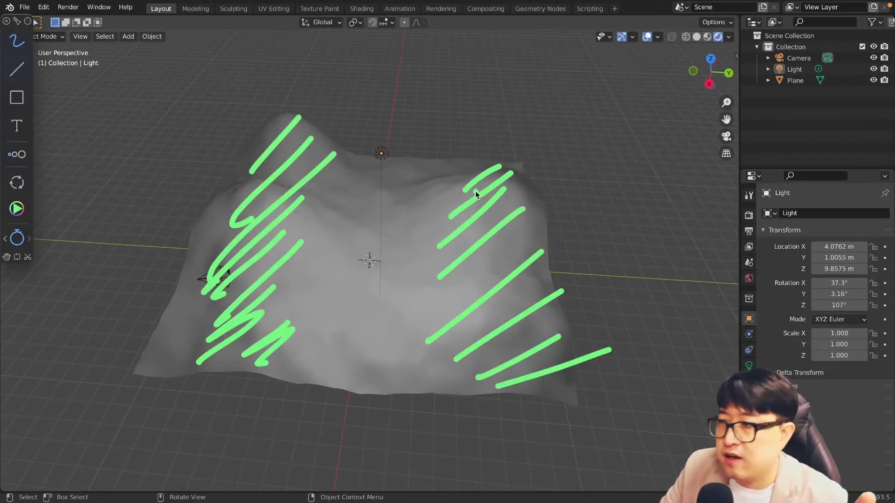
pyautogui.moveTo(377, 160); pyautogui.dragTo(366, 277)
pyautogui.click(356, 291)
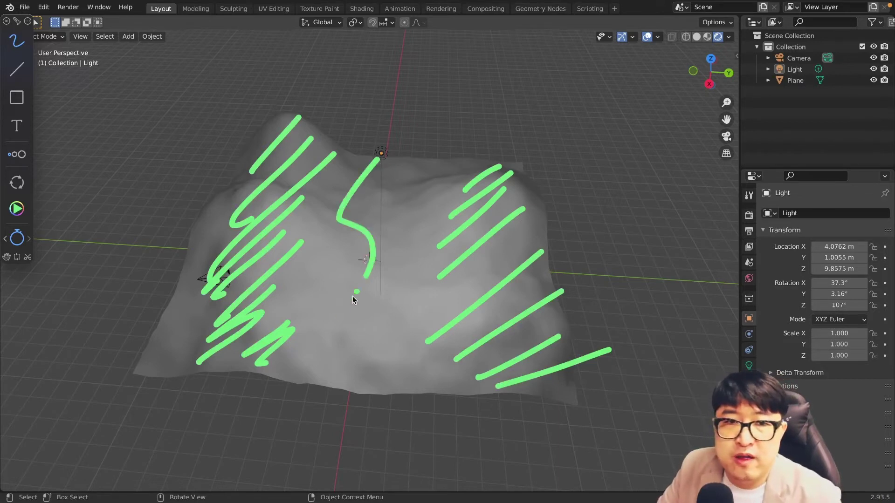
pyautogui.press('Delete')
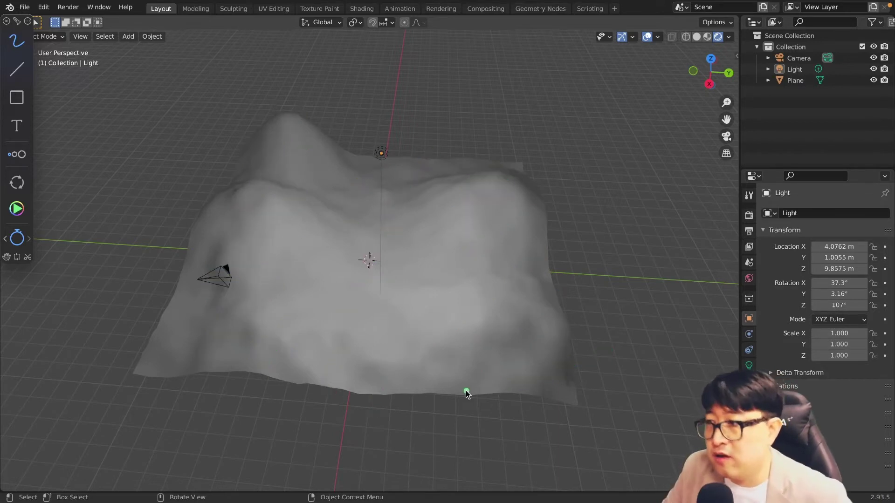
pyautogui.press('Escape')
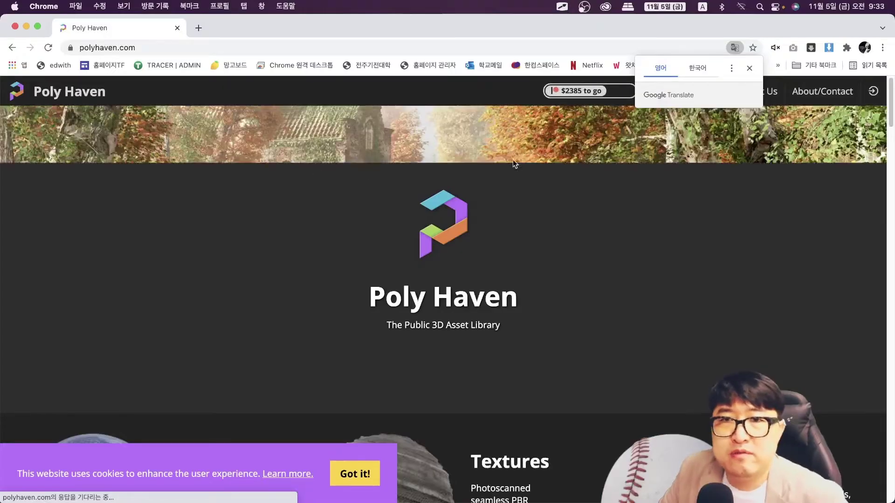
# Download the Dry Mud Field 001 texture from Poly Haven's texture library
pyautogui.scroll(-4, 609, 250)
pyautogui.scroll(-2, 518, 328)
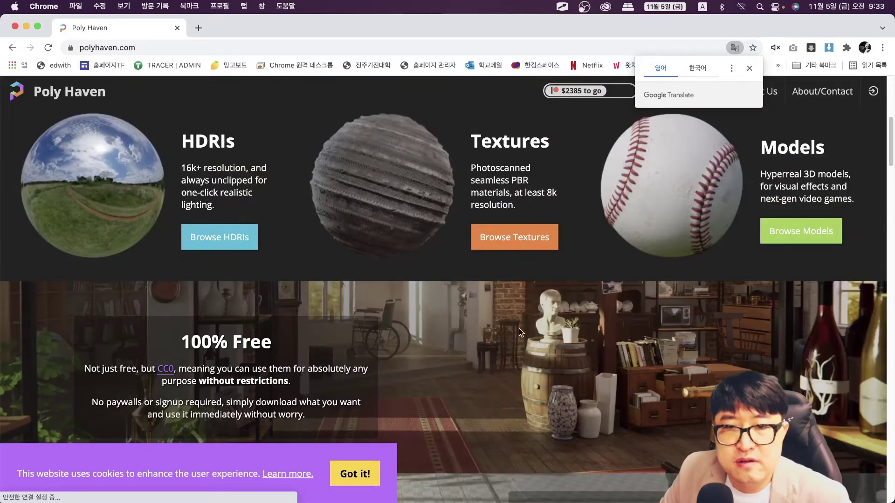
pyautogui.click(508, 240)
pyautogui.click(221, 261)
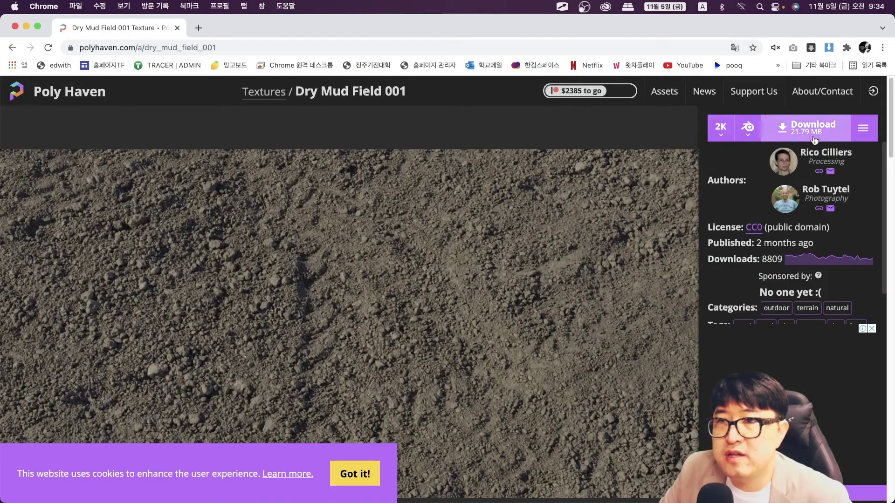
pyautogui.click(810, 128)
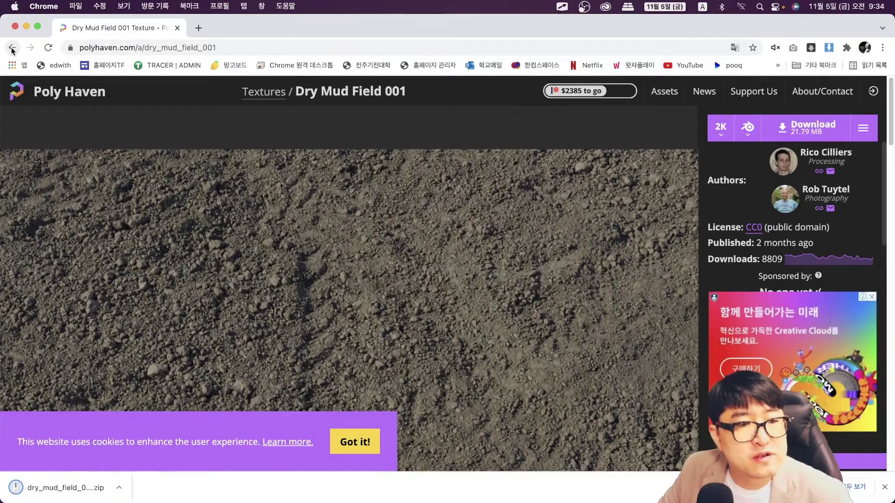
# Go back to the texture list and open the Aerial Grass Rock page
pyautogui.scroll(-5, 419, 279)
pyautogui.press('super+bracketleft')
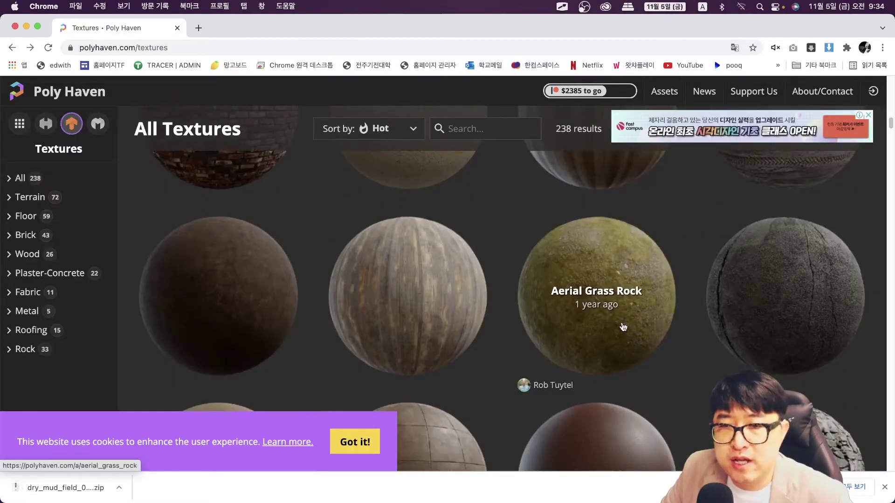
pyautogui.click(623, 326)
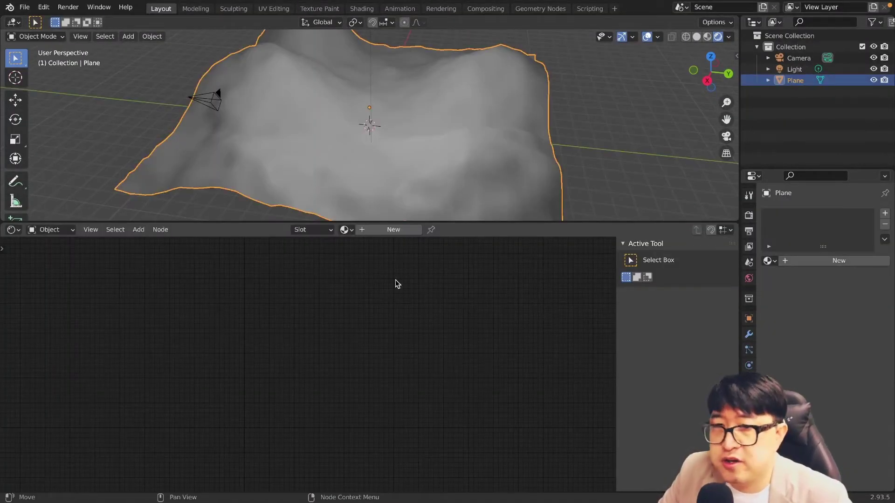
# Give the plane a new material with aerial_grass_rock_diff_2k.jpg feeding Base Color
pyautogui.click(393, 229)
pyautogui.scroll(2, 385, 344)
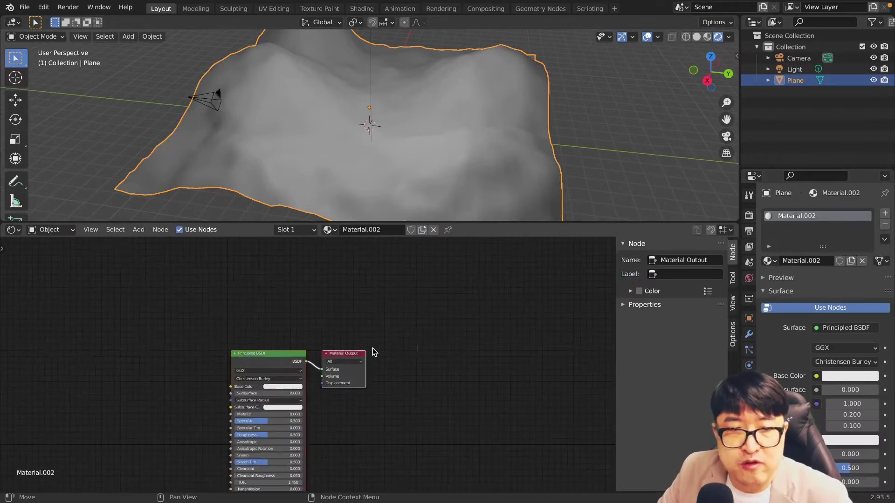
pyautogui.hotkey('shift', 'a')
pyautogui.click(260, 326)
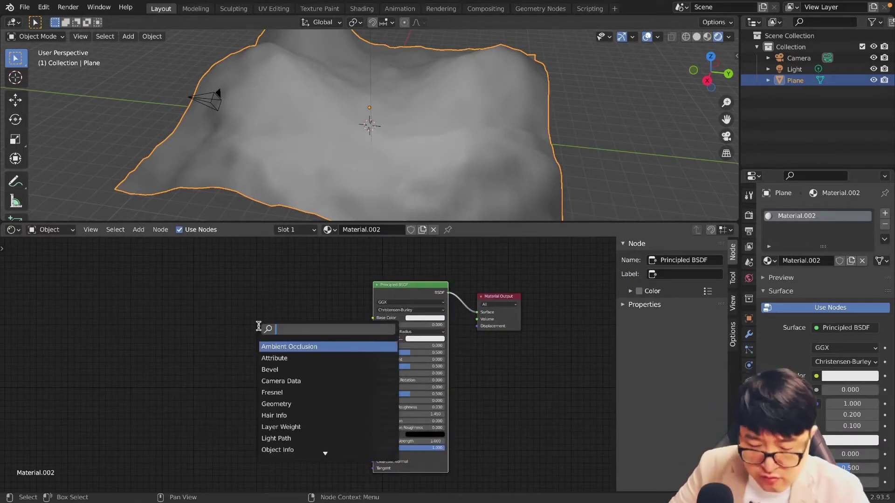
pyautogui.write('image')
pyautogui.press('Return')
pyautogui.click(256, 323)
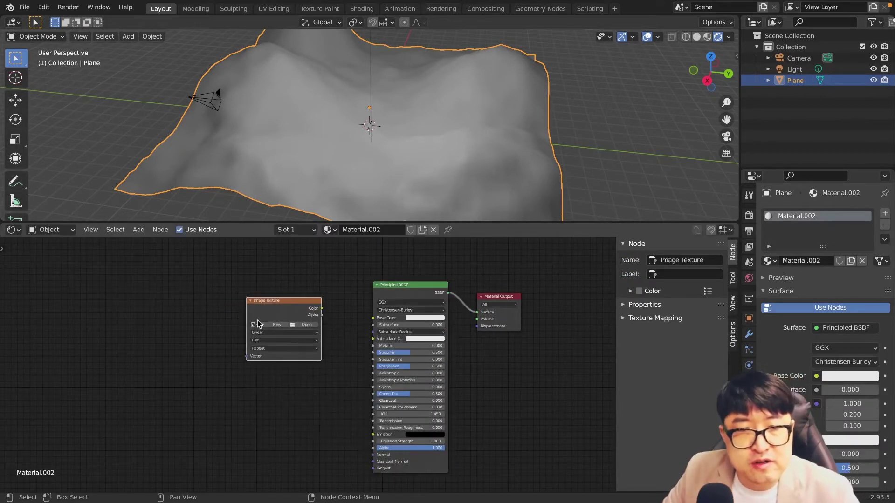
pyautogui.moveTo(321, 309); pyautogui.dragTo(375, 320)
pyautogui.click(295, 325)
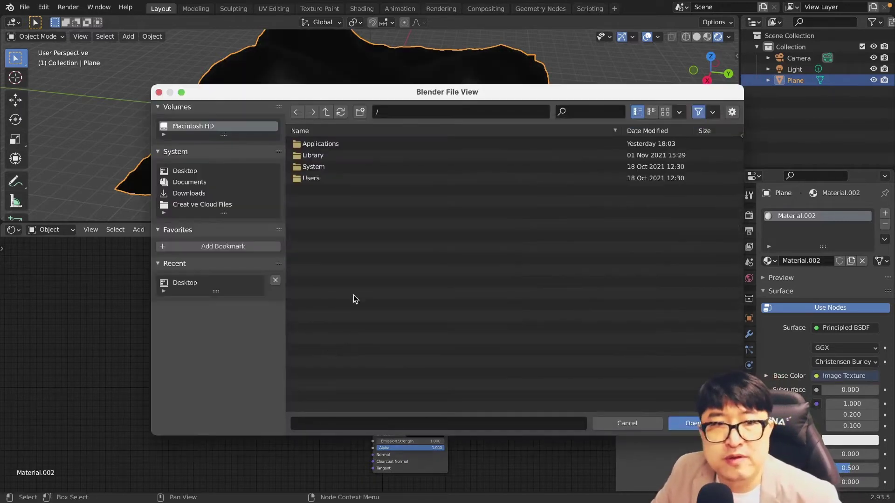
pyautogui.doubleClick(338, 145)
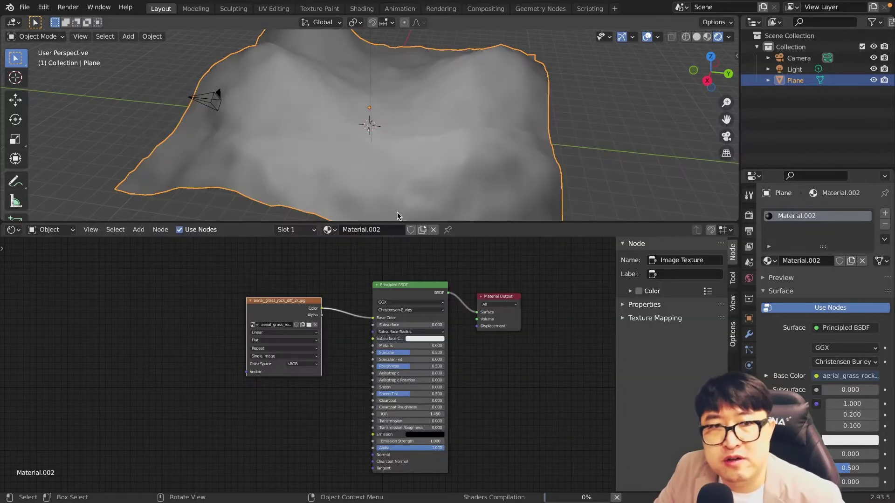
# Duplicate the texture node, load the rough image and link it to Roughness
pyautogui.moveTo(452, 157)
pyautogui.mouseDown(button='middle')
pyautogui.moveTo(485, 180)
pyautogui.moveTo(465, 164)
pyautogui.mouseUp(button='middle')
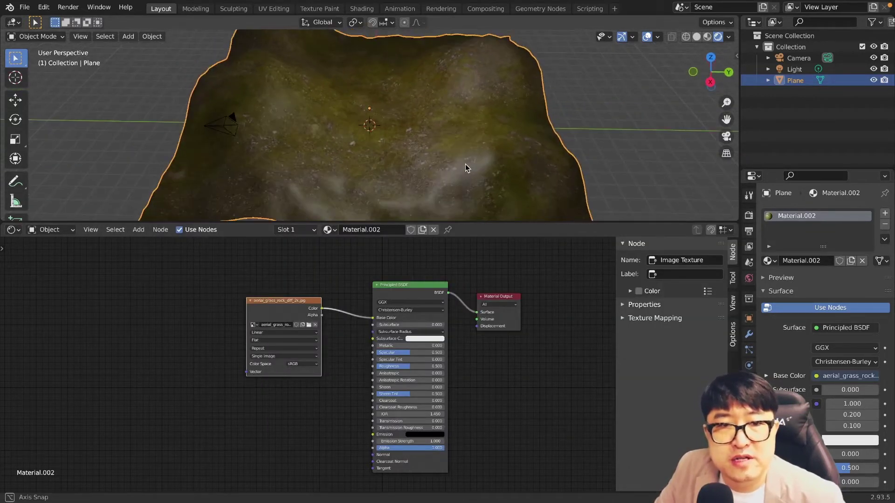
pyautogui.moveTo(273, 301); pyautogui.dragTo(270, 263)
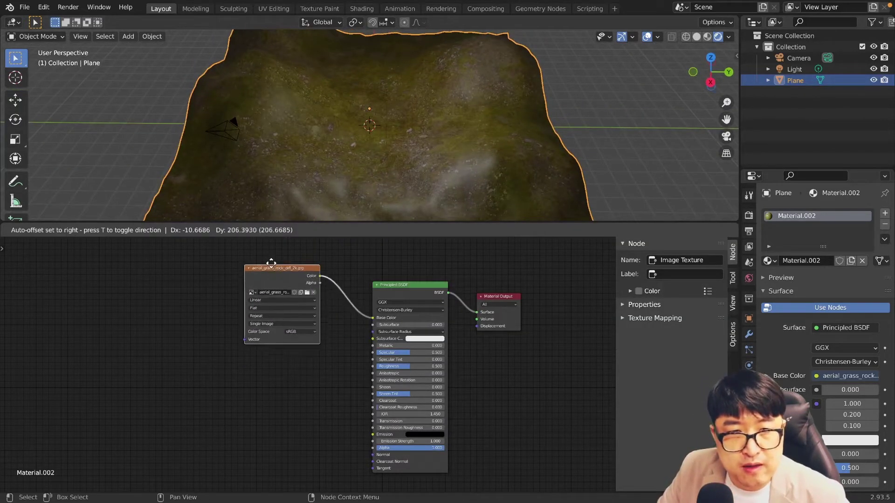
pyautogui.hotkey('shift', 'd')
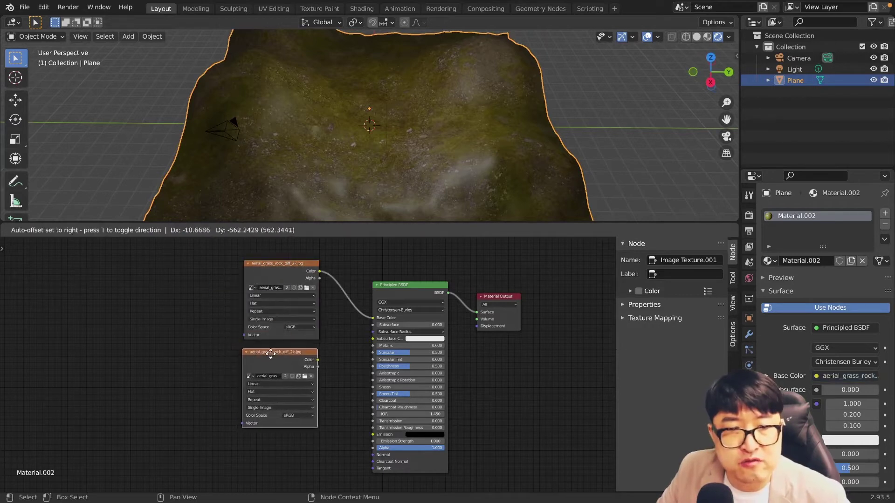
pyautogui.click(274, 358)
pyautogui.moveTo(318, 360); pyautogui.dragTo(357, 368)
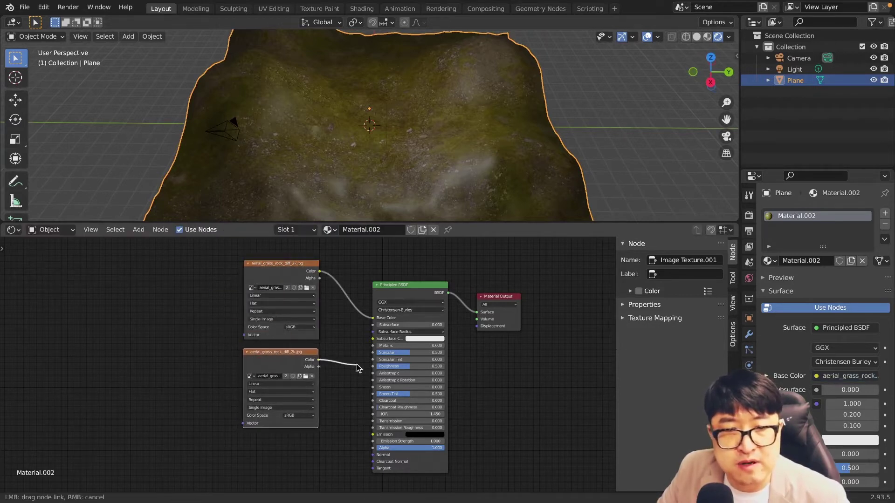
pyautogui.click(306, 376)
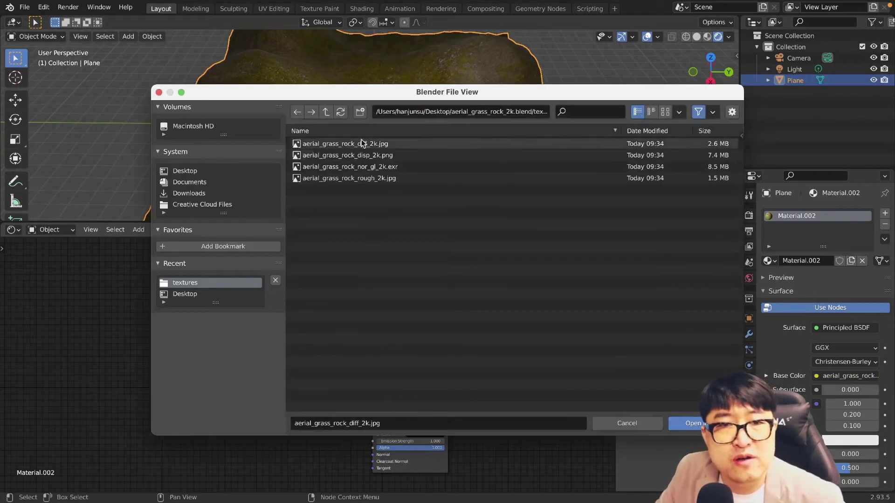
pyautogui.doubleClick(368, 180)
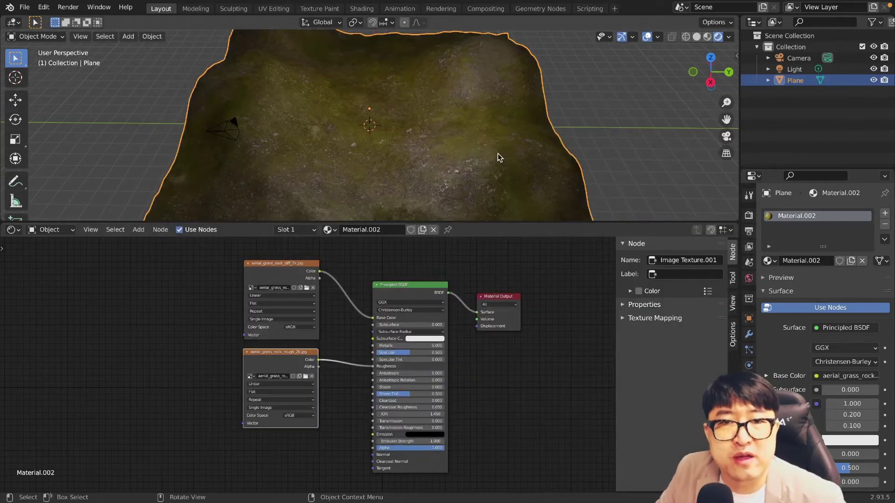
pyautogui.scroll(-2, 498, 153)
pyautogui.moveTo(301, 353); pyautogui.dragTo(302, 349)
pyautogui.hotkey('shift', 'd')
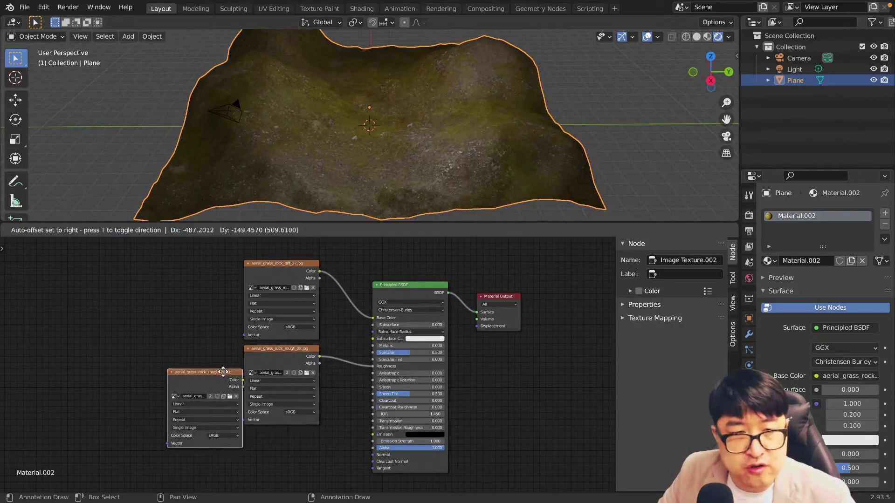
# Place the copied texture node and add a Normal Map node beside it
pyautogui.click(334, 429)
pyautogui.moveTo(334, 429); pyautogui.dragTo(342, 306, button='middle')
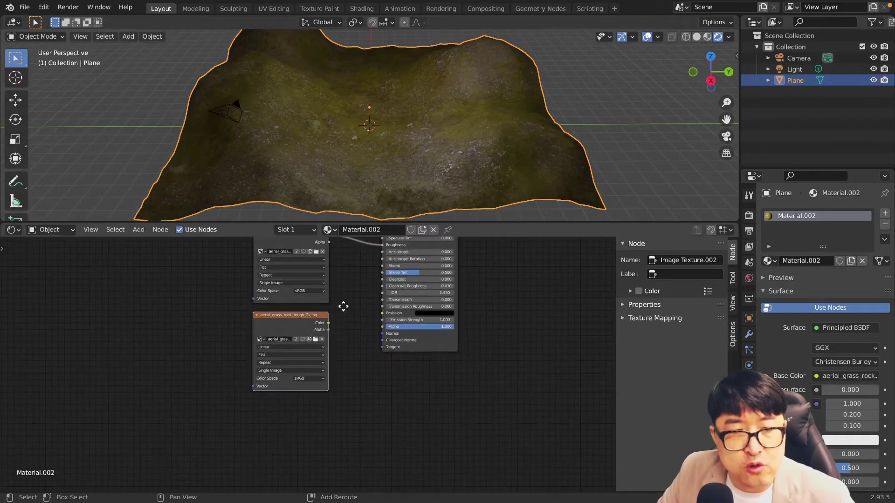
pyautogui.moveTo(305, 318); pyautogui.dragTo(268, 334)
pyautogui.hotkey('shift', 'a')
pyautogui.write('norma')
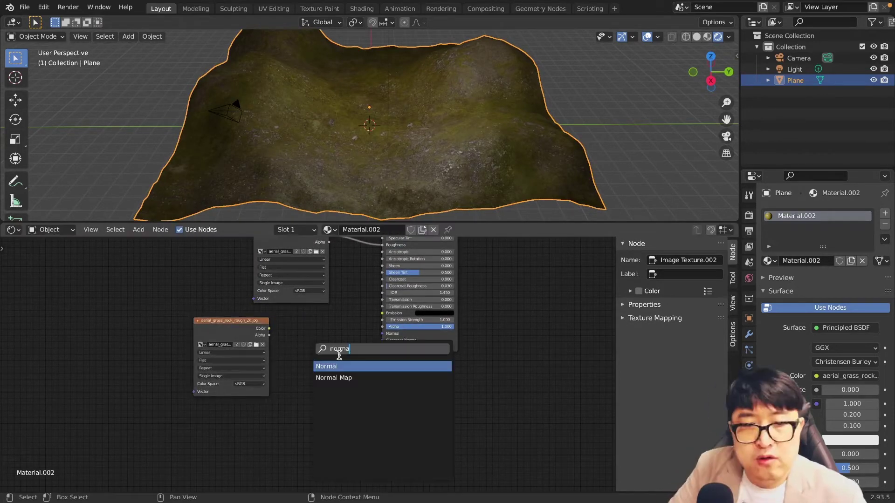
pyautogui.click(344, 377)
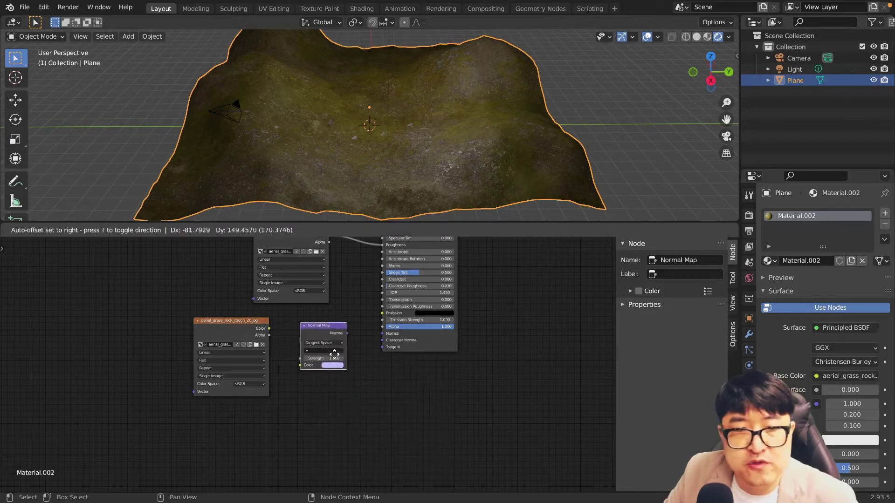
pyautogui.click(338, 359)
# Route the nor_gl_2k image through the Normal Map into the shader's Normal
pyautogui.moveTo(268, 330); pyautogui.dragTo(277, 337)
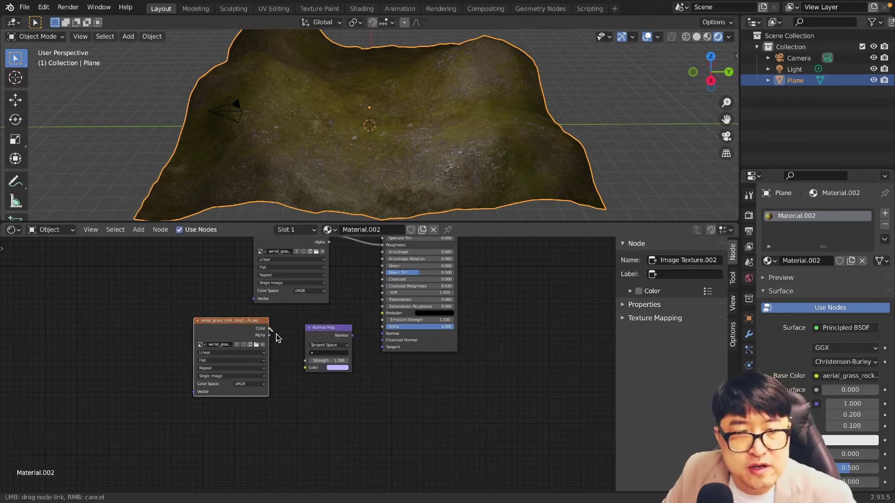
pyautogui.moveTo(305, 370); pyautogui.dragTo(305, 368)
pyautogui.moveTo(352, 336)
pyautogui.mouseDown()
pyautogui.moveTo(376, 342)
pyautogui.moveTo(383, 334)
pyautogui.mouseUp()
pyautogui.click(255, 344)
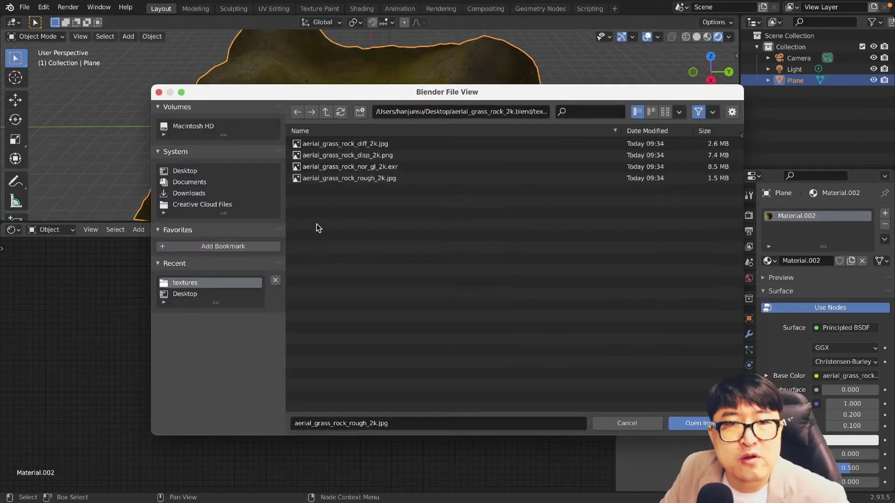
pyautogui.doubleClick(356, 164)
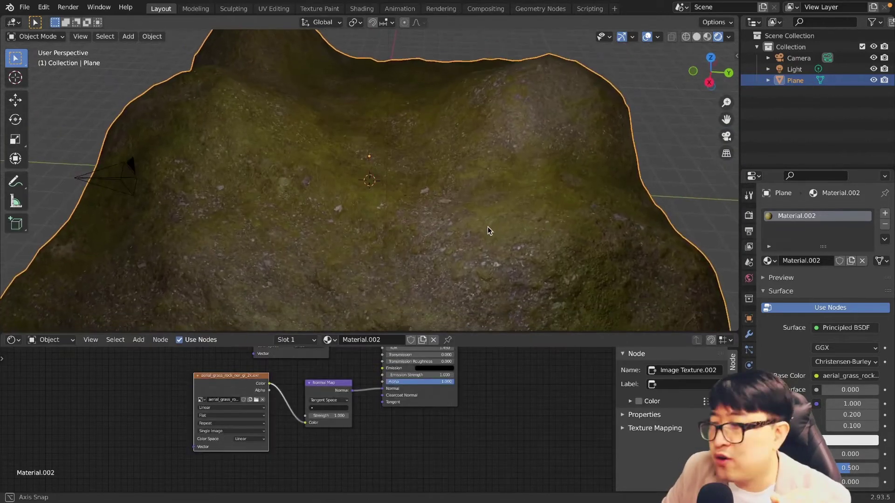
pyautogui.click(47, 35)
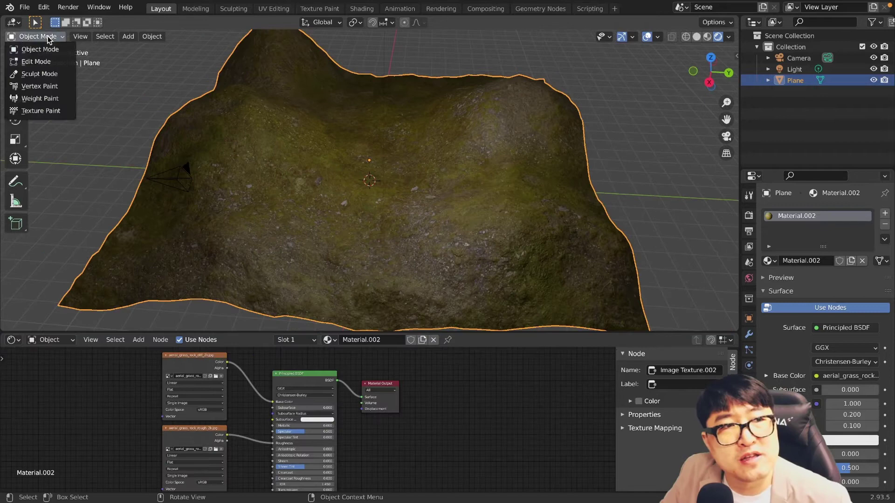
# In Texture Paint mode, add a Base Color paint slot named Tex_Paint
pyautogui.click(38, 111)
pyautogui.click(748, 195)
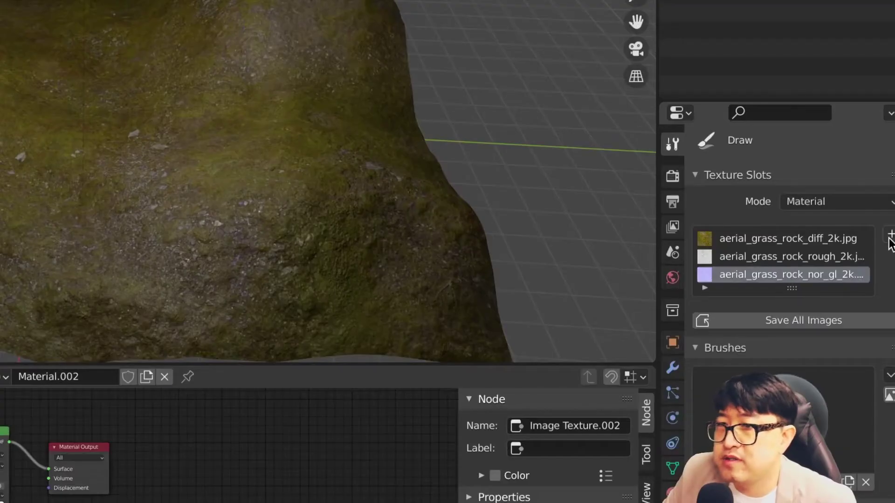
pyautogui.click(889, 238)
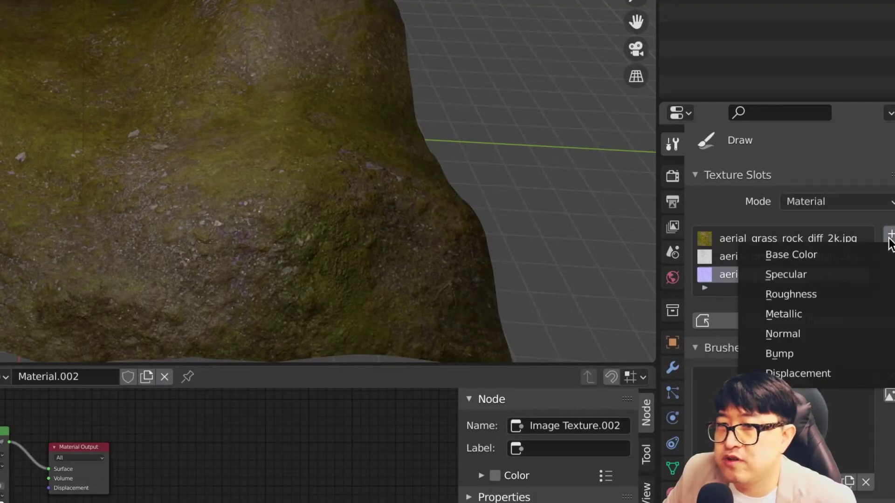
pyautogui.click(819, 253)
pyautogui.click(817, 285)
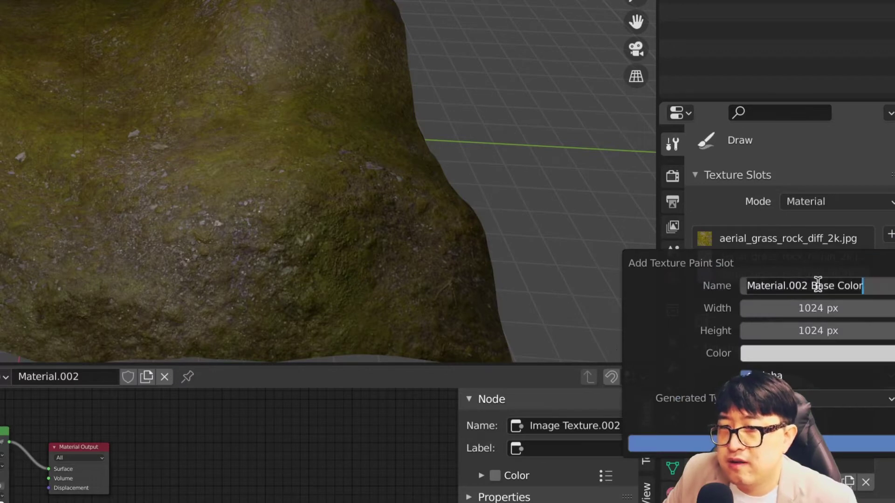
pyautogui.write('Tex_P')
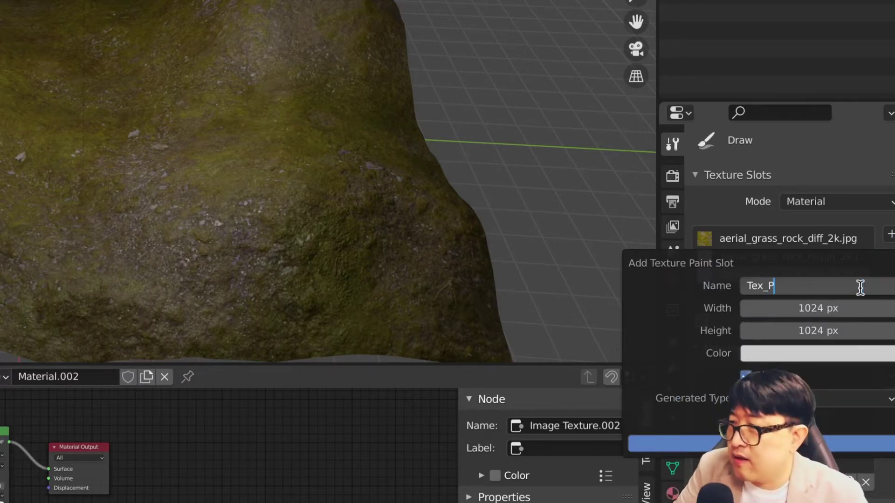
pyautogui.write('aint')
pyautogui.press('Return')
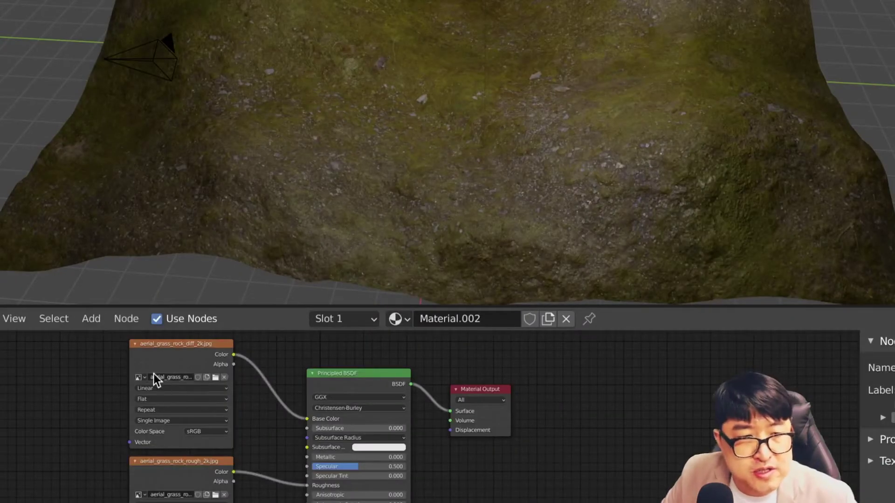
# Set the brush colour to black and paint a stroke down the terrain
pyautogui.click(140, 377)
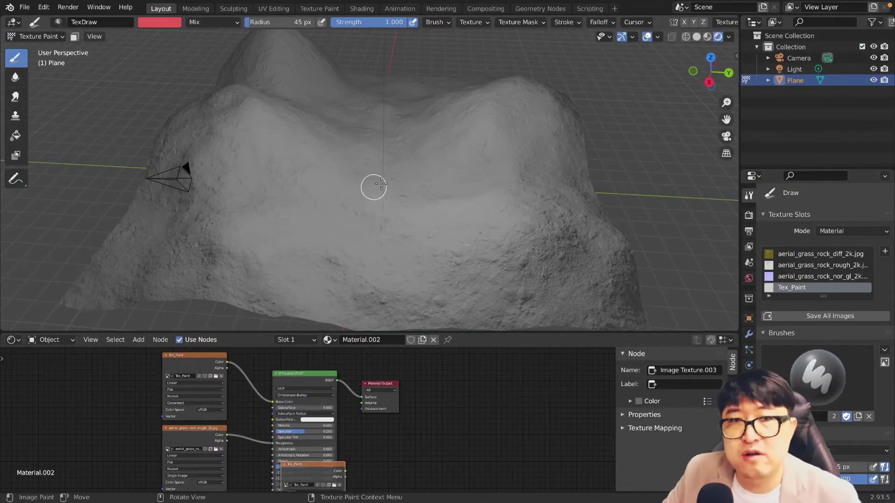
pyautogui.moveTo(381, 183); pyautogui.dragTo(165, 42, button='middle')
pyautogui.click(160, 23)
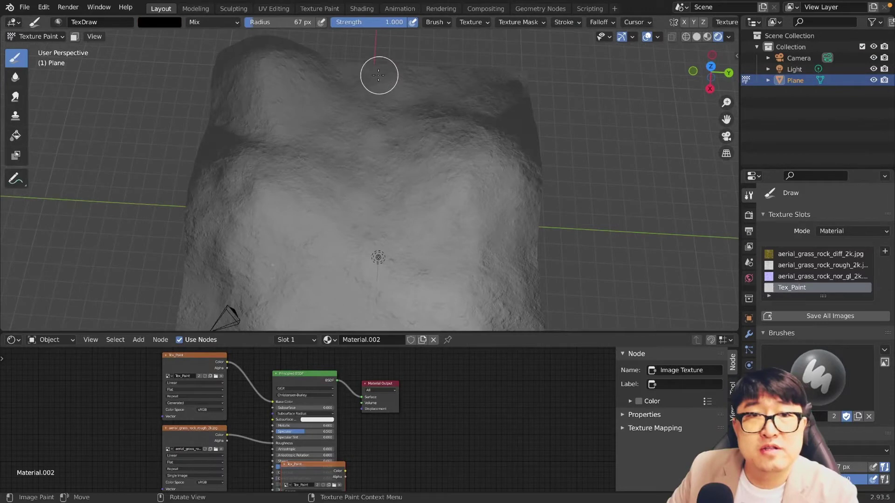
pyautogui.moveTo(378, 75)
pyautogui.mouseDown()
pyautogui.moveTo(357, 106)
pyautogui.moveTo(368, 125)
pyautogui.mouseUp()
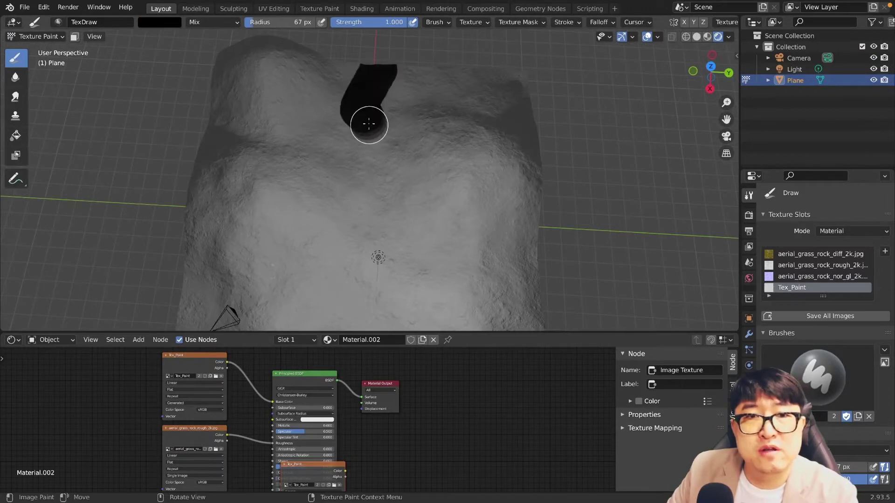
# Extend the black stroke, set the Tex_Paint node to the diffuse image, and move nodes right
pyautogui.moveTo(370, 155)
pyautogui.mouseDown()
pyautogui.moveTo(380, 219)
pyautogui.moveTo(424, 156)
pyautogui.mouseUp()
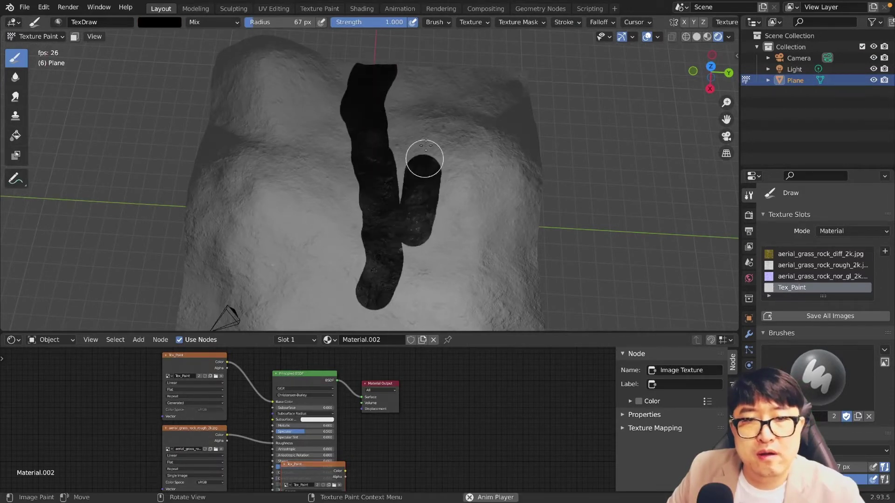
pyautogui.hotkey('ctrl', 'z')
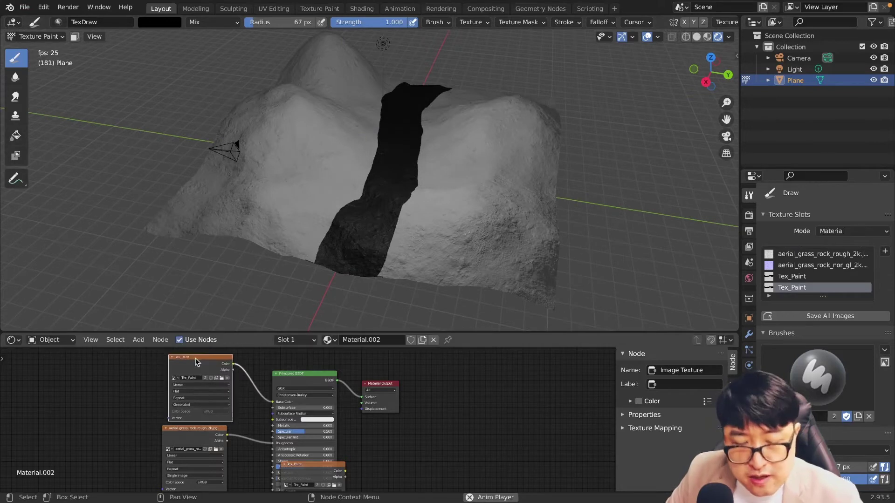
pyautogui.click(174, 377)
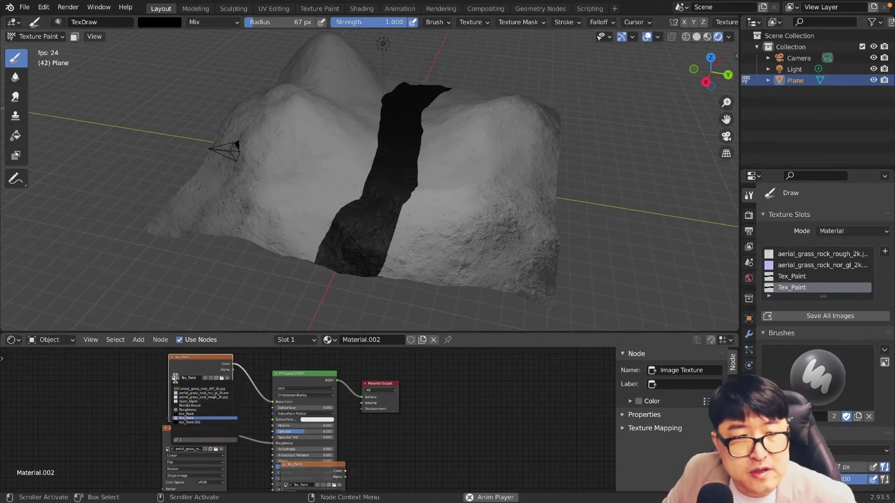
pyautogui.click(195, 388)
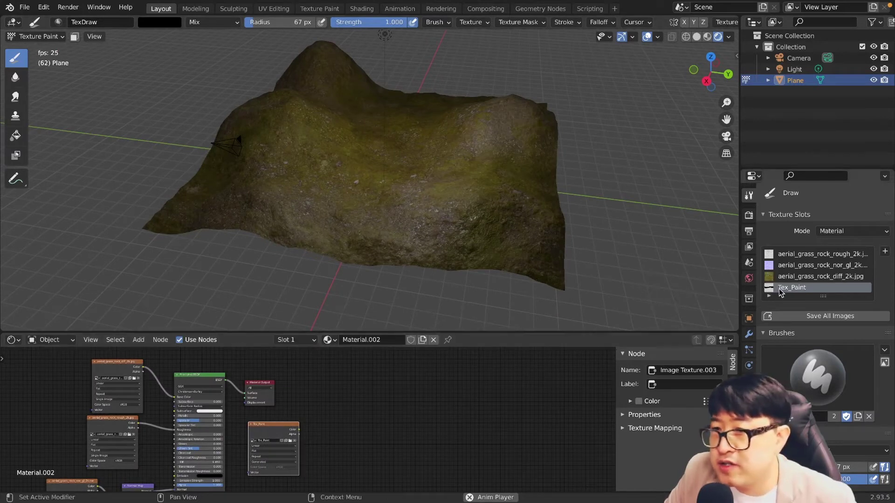
pyautogui.moveTo(279, 424); pyautogui.dragTo(342, 426)
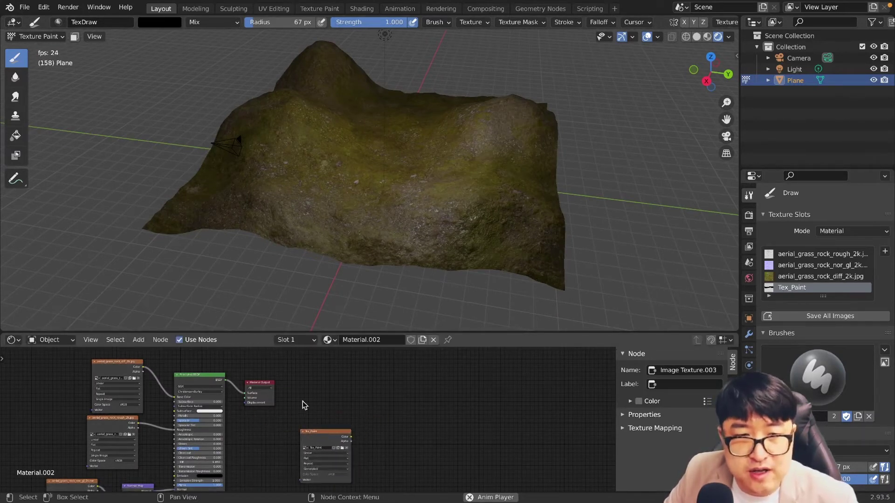
pyautogui.moveTo(264, 385); pyautogui.dragTo(481, 391)
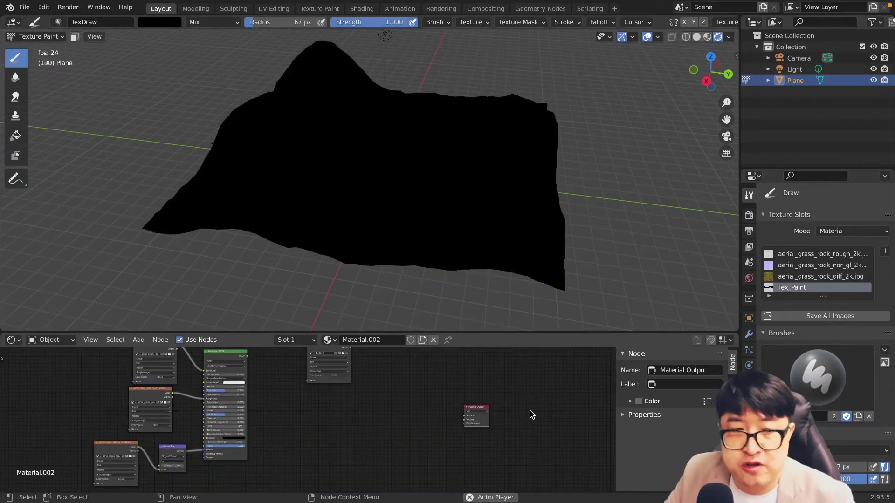
# Add a second Principled BSDF node and link it to the material output
pyautogui.hotkey('shift', 'a')
pyautogui.click(369, 374)
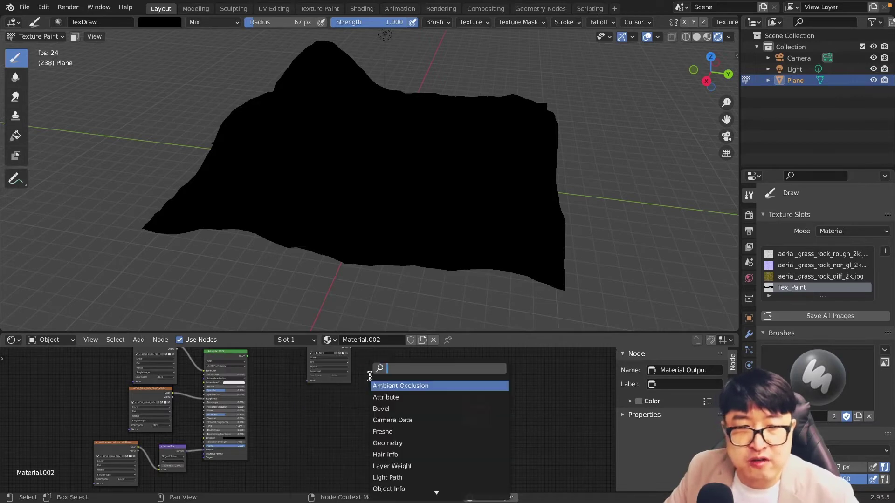
pyautogui.write('p')
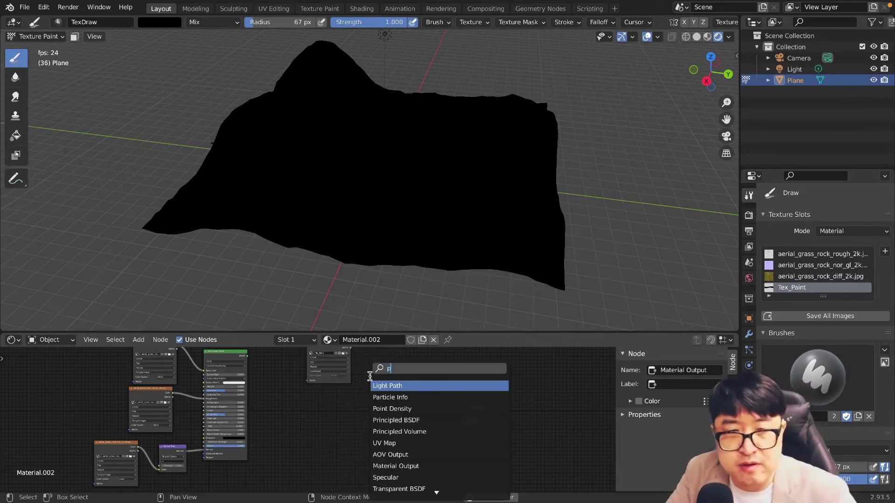
pyautogui.click(396, 419)
pyautogui.click(443, 401)
pyautogui.moveTo(441, 399)
pyautogui.mouseDown()
pyautogui.moveTo(475, 413)
pyautogui.moveTo(491, 401)
pyautogui.mouseUp()
pyautogui.moveTo(436, 396); pyautogui.dragTo(441, 396)
# Add an Image Texture feeding Base Color, loaded with the dry_mud_field image from Downloads
pyautogui.hotkey('shift', 'a')
pyautogui.write('image')
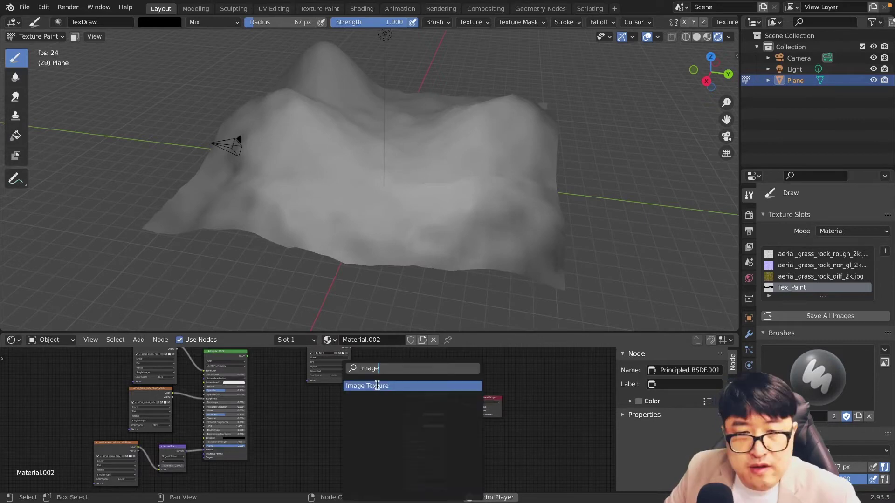
pyautogui.press('Return')
pyautogui.click(373, 411)
pyautogui.moveTo(378, 406); pyautogui.dragTo(404, 414)
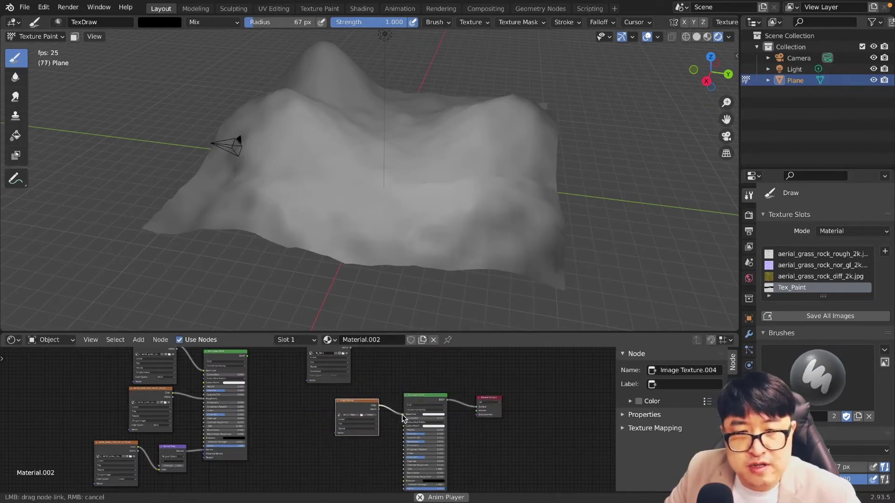
pyautogui.click(368, 416)
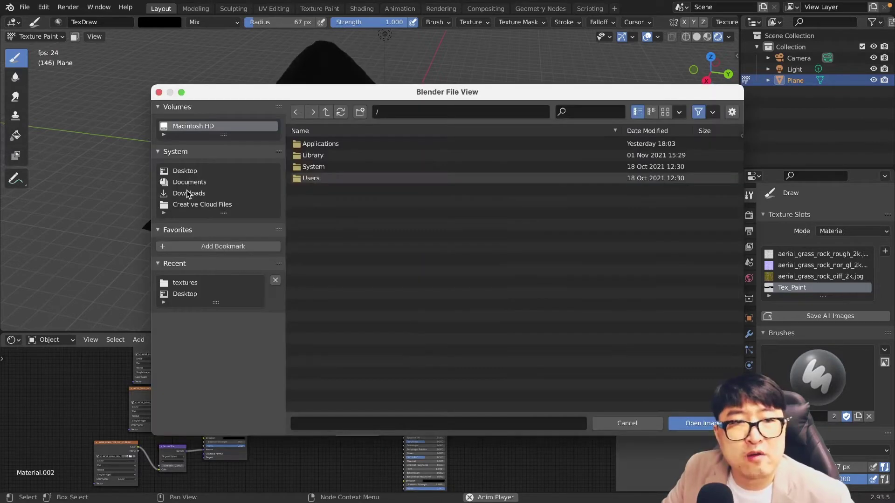
pyautogui.click(187, 194)
pyautogui.doubleClick(326, 168)
pyautogui.doubleClick(326, 144)
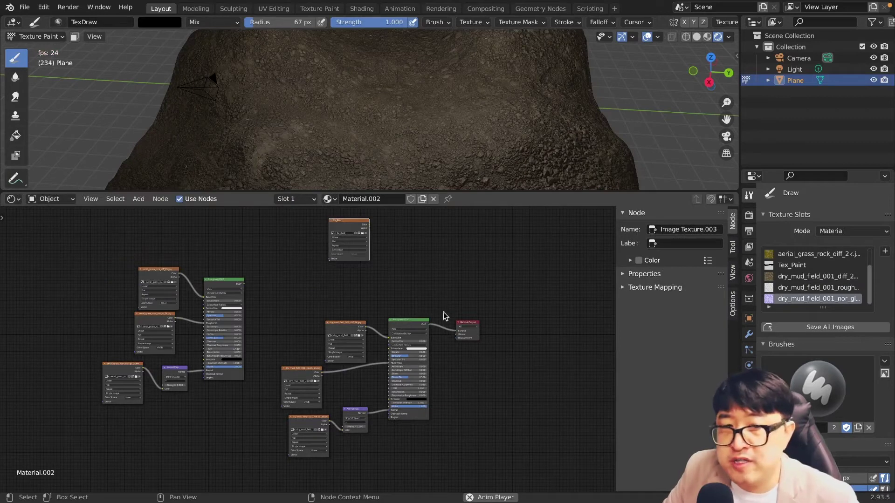
# Select the mud node group and circle both node groups with annotation loops
pyautogui.moveTo(440, 295); pyautogui.dragTo(269, 468)
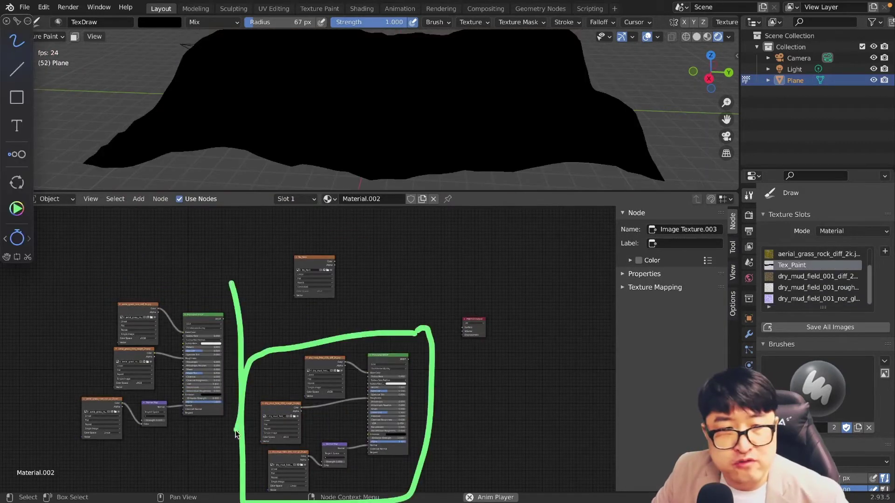
pyautogui.moveTo(235, 433); pyautogui.dragTo(233, 307)
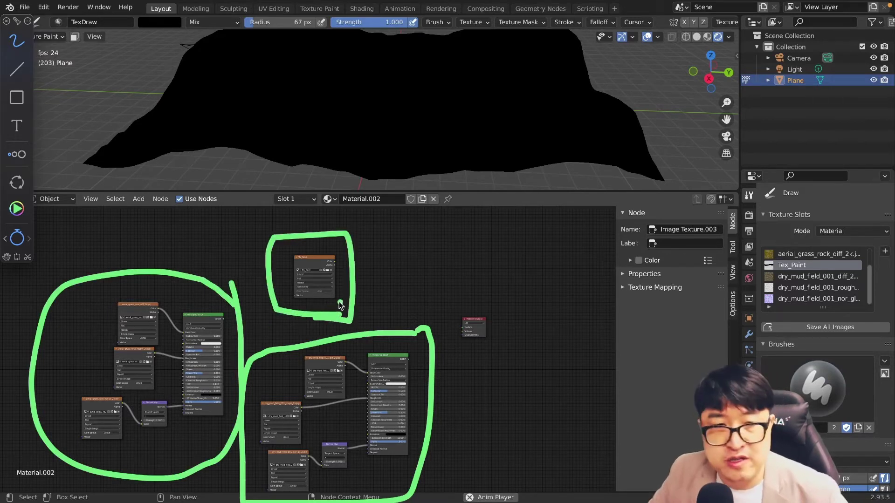
pyautogui.hotkey('shift', 'a')
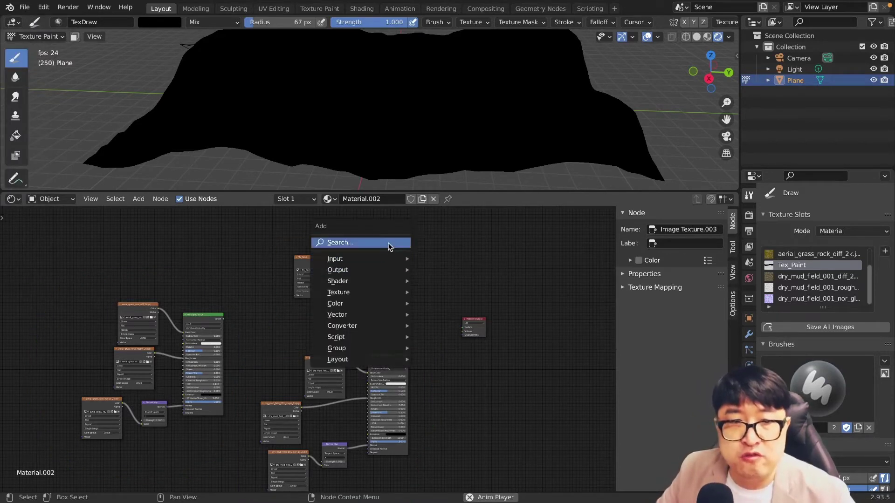
# Add a Mix Shader and connect its output to the Material Output Surface
pyautogui.click(390, 243)
pyautogui.write('mix')
pyautogui.click(406, 276)
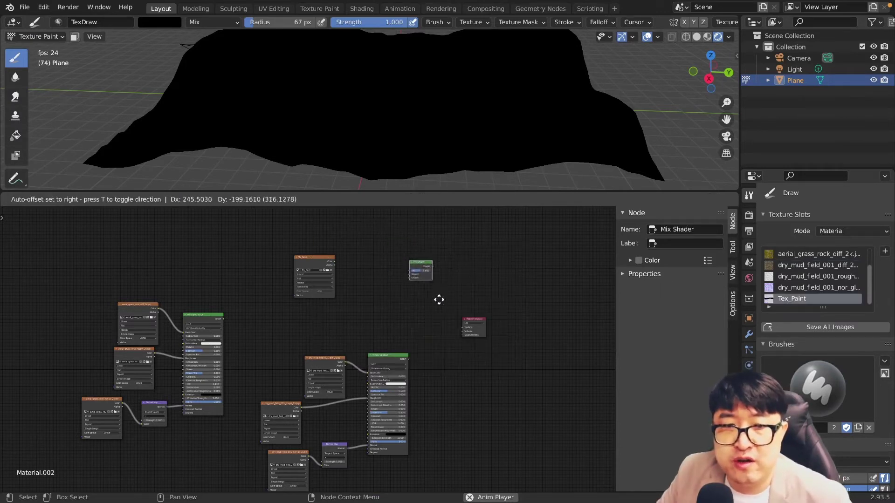
pyautogui.click(442, 295)
pyautogui.scroll(4, 442, 294)
pyautogui.moveTo(434, 283)
pyautogui.mouseDown()
pyautogui.moveTo(458, 343)
pyautogui.moveTo(478, 361)
pyautogui.mouseUp()
pyautogui.scroll(-3, 307, 347)
pyautogui.moveTo(61, 344); pyautogui.dragTo(354, 330)
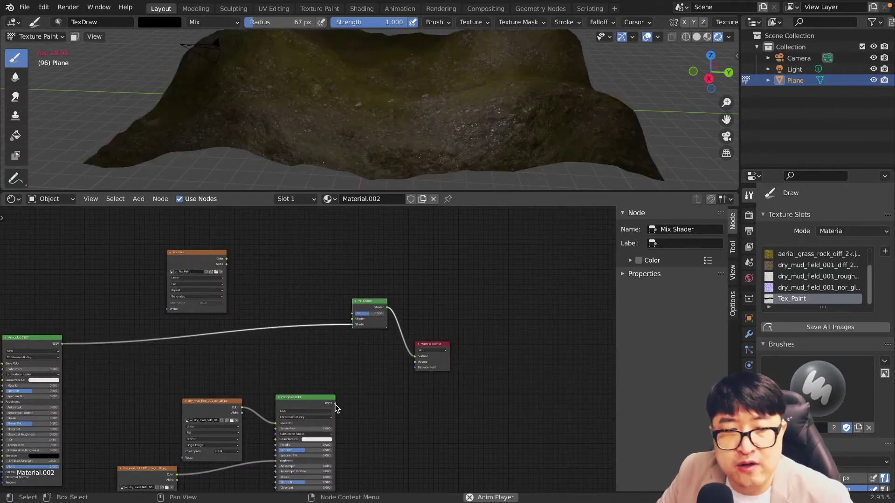
# Feed the mud shader into the Mix Shader and bring Tex_Paint alongside as its factor
pyautogui.moveTo(335, 403); pyautogui.dragTo(352, 319)
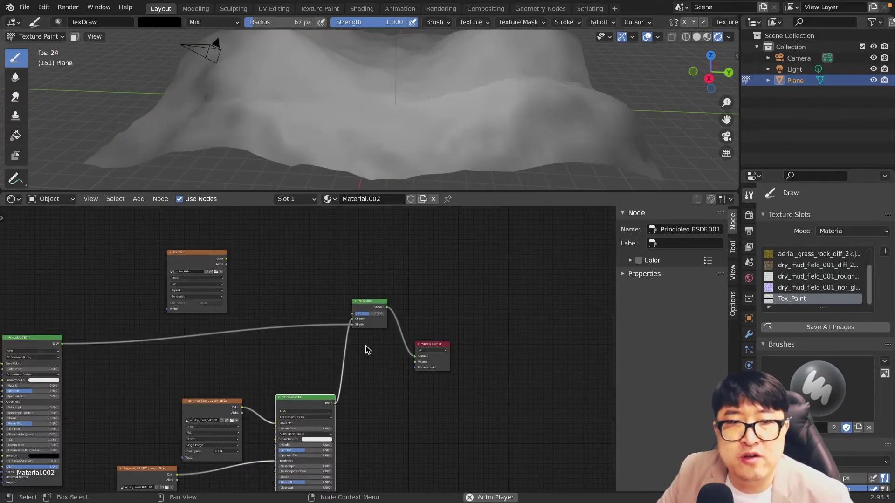
pyautogui.scroll(1, 366, 357)
pyautogui.scroll(1, 372, 370)
pyautogui.moveTo(196, 262)
pyautogui.mouseDown()
pyautogui.moveTo(238, 248)
pyautogui.moveTo(367, 325)
pyautogui.mouseUp()
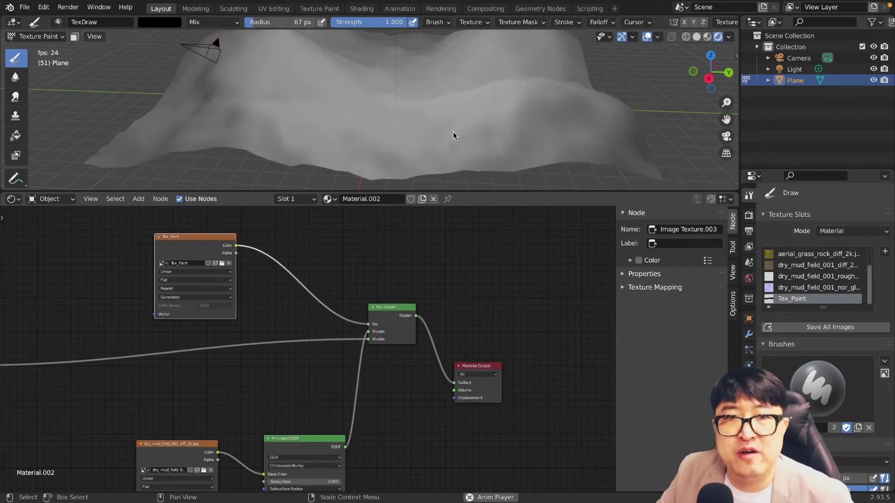
pyautogui.scroll(3, 460, 114)
pyautogui.moveTo(460, 117)
pyautogui.mouseDown(button='middle')
pyautogui.moveTo(456, 150)
pyautogui.moveTo(418, 88)
pyautogui.moveTo(441, 143)
pyautogui.mouseUp(button='middle')
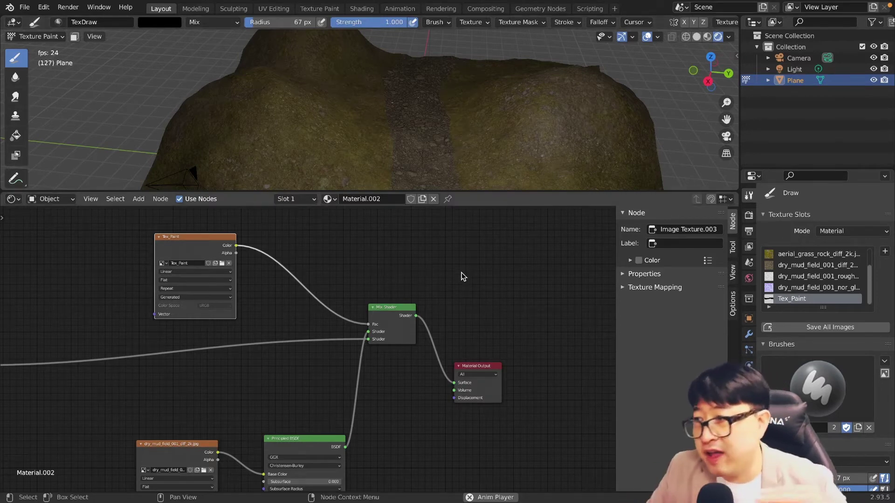
pyautogui.scroll(-3, 461, 276)
pyautogui.scroll(-2, 464, 284)
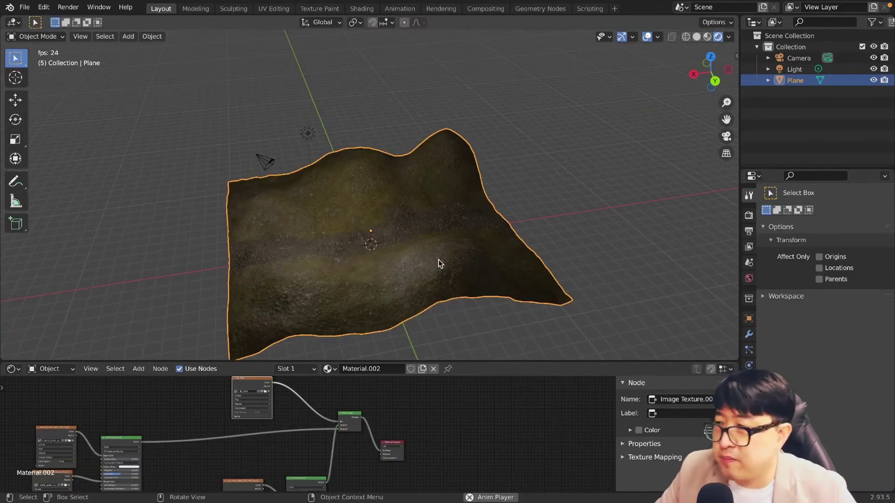
# Delete the terrain Plane and give the cube a Catmull-Clark Subdivision Surface modifier
pyautogui.press('x')
pyautogui.click(439, 257)
pyautogui.moveTo(373, 257)
pyautogui.mouseDown(button='middle')
pyautogui.moveTo(457, 256)
pyautogui.moveTo(635, 323)
pyautogui.mouseUp(button='middle')
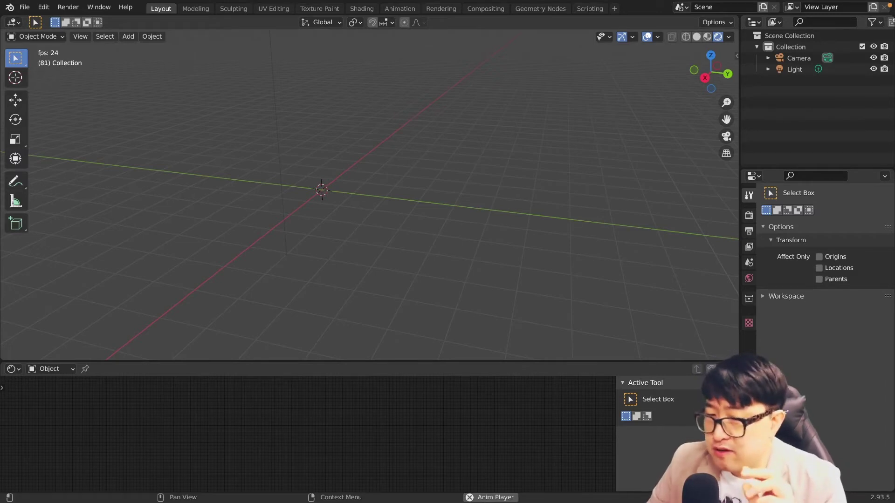
pyautogui.moveTo(354, 168)
pyautogui.mouseDown(button='middle')
pyautogui.moveTo(482, 163)
pyautogui.moveTo(470, 154)
pyautogui.moveTo(465, 111)
pyautogui.mouseUp(button='middle')
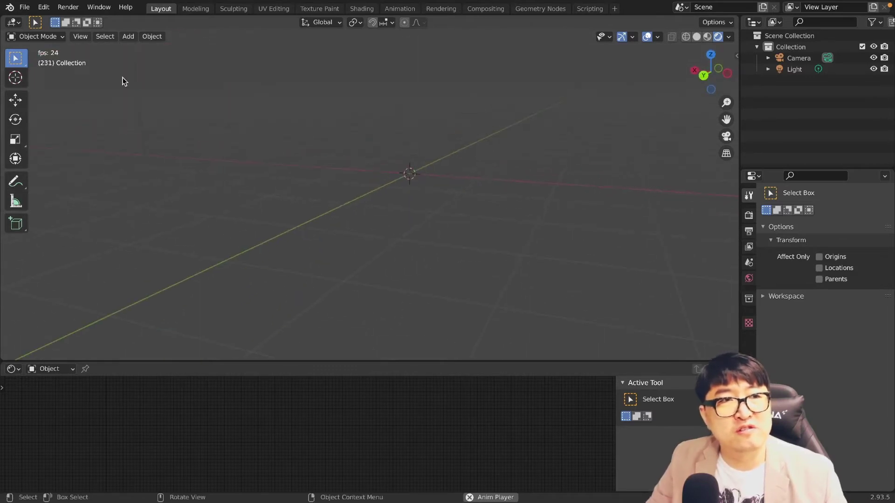
pyautogui.moveTo(278, 125); pyautogui.dragTo(395, 137, button='middle')
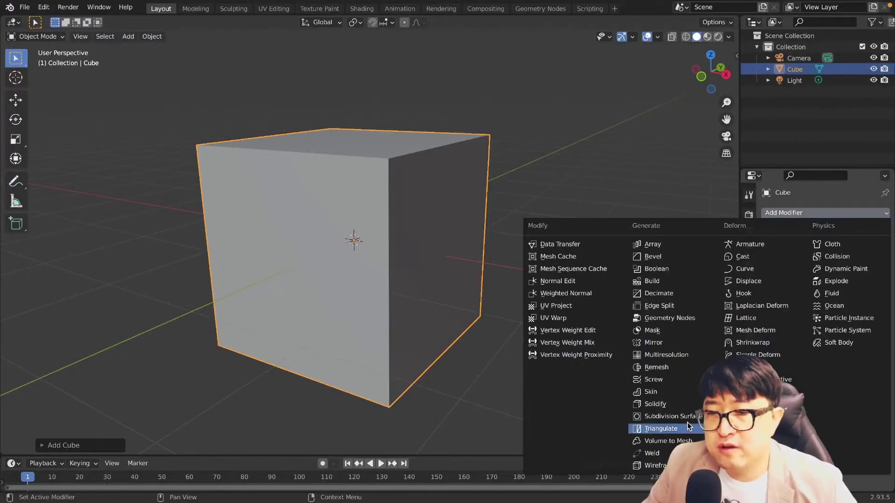
pyautogui.click(661, 423)
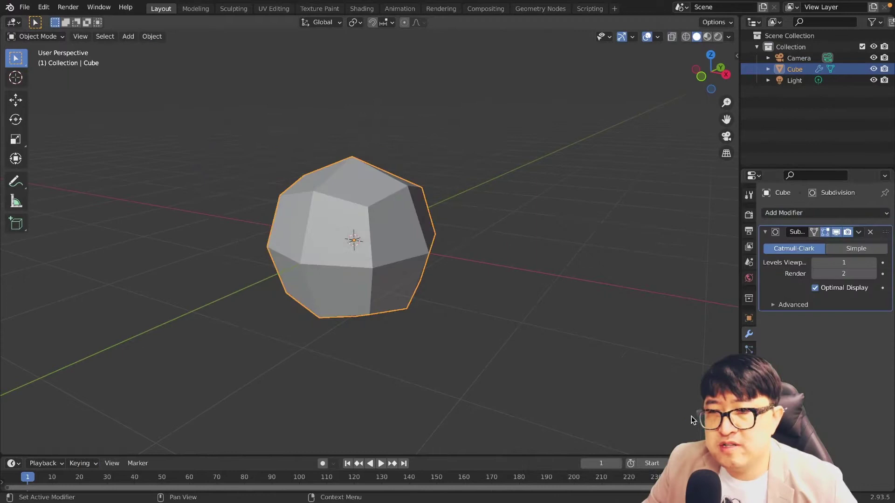
# Set the cube's Subdivision levels to 3 and apply the modifier
pyautogui.click(873, 273)
pyautogui.click(873, 263)
pyautogui.moveTo(240, 276); pyautogui.dragTo(297, 305, button='middle')
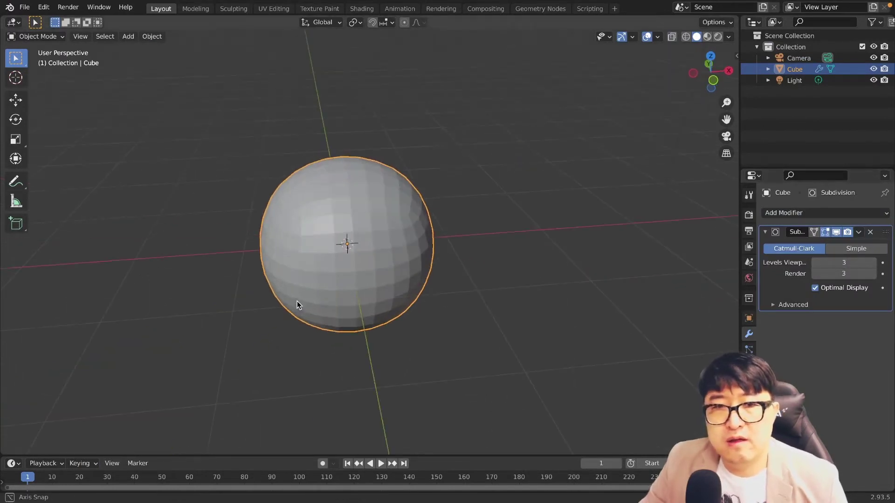
pyautogui.click(858, 232)
pyautogui.click(796, 252)
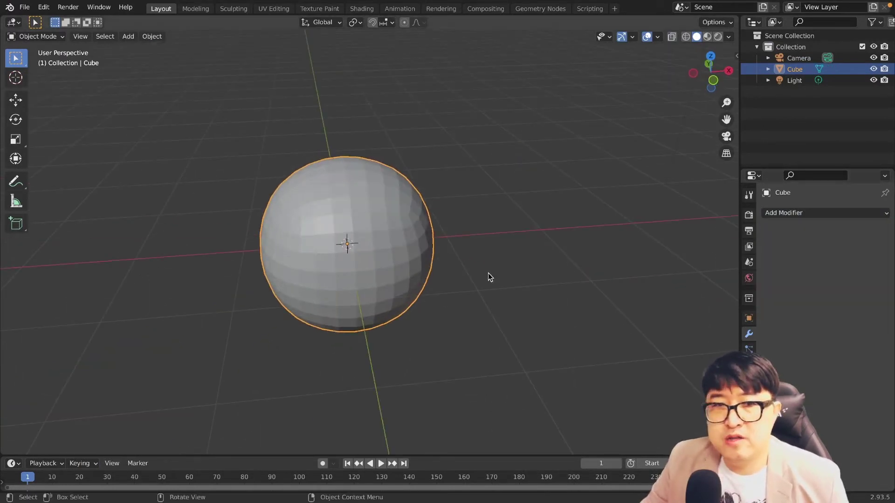
pyautogui.scroll(3, 490, 277)
# In Edit Mode, enable proportional editing and drag the top vertex with smooth falloff
pyautogui.press('Tab')
pyautogui.moveTo(505, 234)
pyautogui.mouseDown(button='middle')
pyautogui.moveTo(556, 208)
pyautogui.moveTo(569, 314)
pyautogui.mouseUp(button='middle')
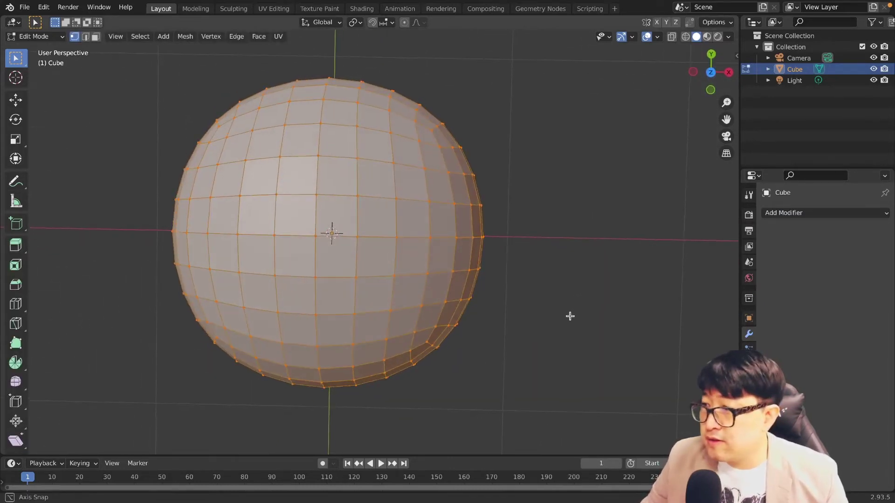
pyautogui.moveTo(570, 316); pyautogui.dragTo(374, 116, button='middle')
pyautogui.hotkey('alt', 'a')
pyautogui.press('o')
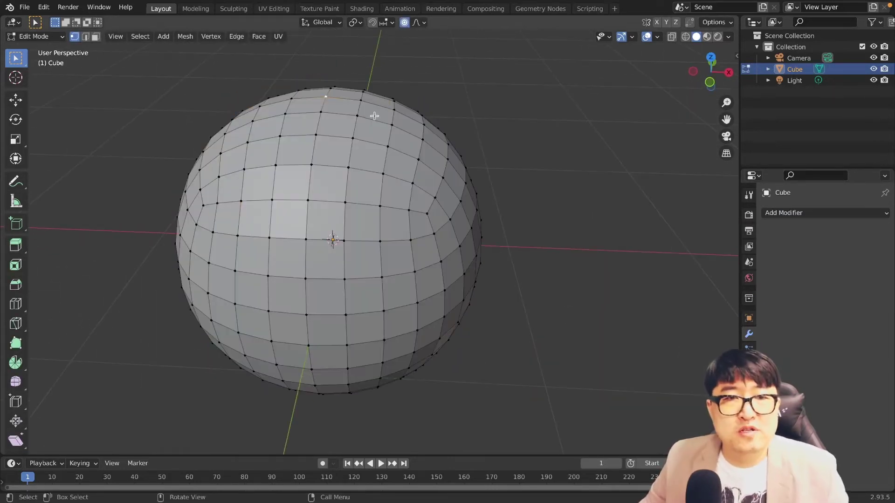
pyautogui.press('g')
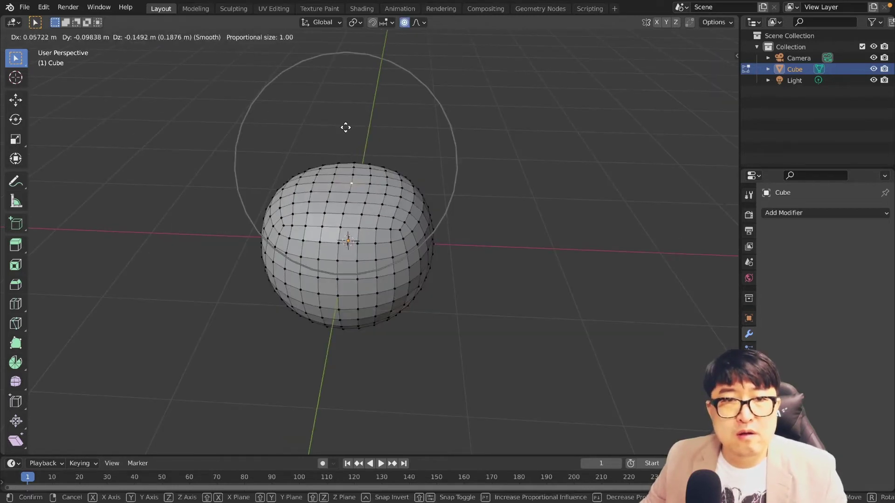
pyautogui.click(345, 127)
pyautogui.moveTo(463, 236)
pyautogui.mouseDown(button='middle')
pyautogui.moveTo(472, 100)
pyautogui.moveTo(370, 267)
pyautogui.mouseUp(button='middle')
pyautogui.moveTo(344, 295)
pyautogui.mouseDown(button='middle')
pyautogui.moveTo(580, 225)
pyautogui.moveTo(583, 286)
pyautogui.mouseUp(button='middle')
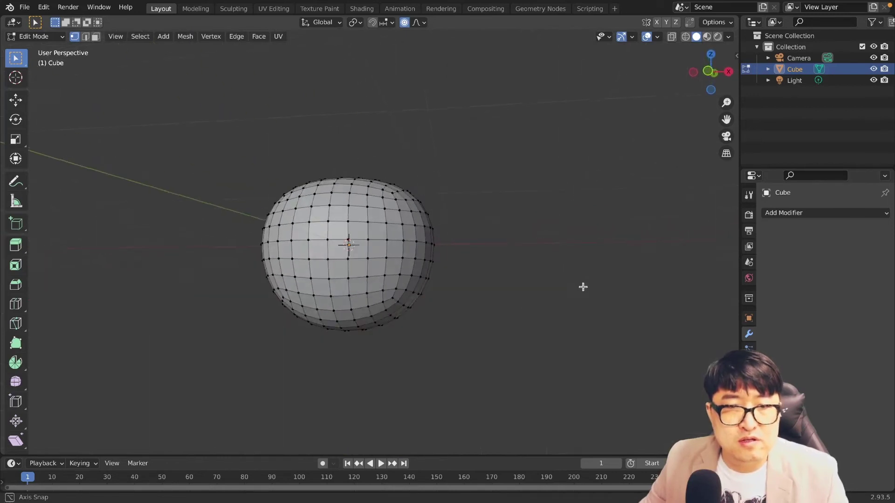
# Push the sphere's top down along Z to squash it slightly
pyautogui.press('g')
pyautogui.press('z')
pyautogui.rightClick(399, 320)
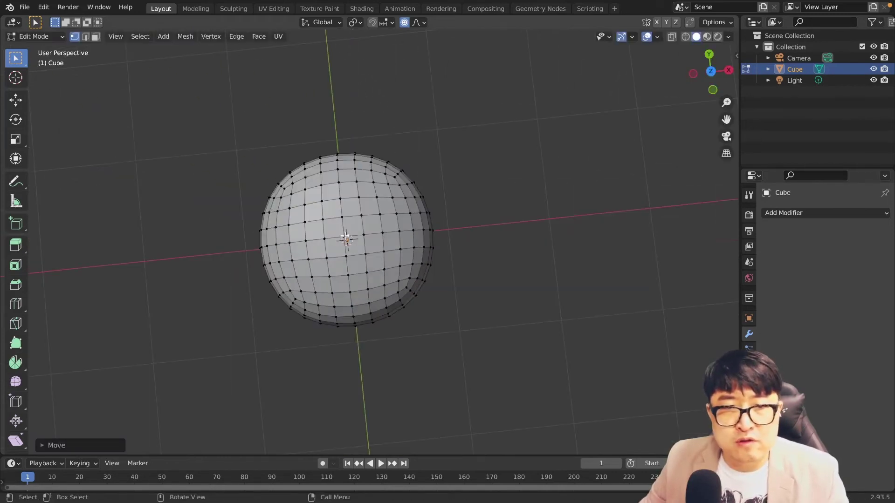
pyautogui.moveTo(399, 320)
pyautogui.mouseDown(button='middle')
pyautogui.moveTo(465, 222)
pyautogui.moveTo(433, 178)
pyautogui.mouseUp(button='middle')
pyautogui.press('g')
pyautogui.press('z')
pyautogui.click(433, 196)
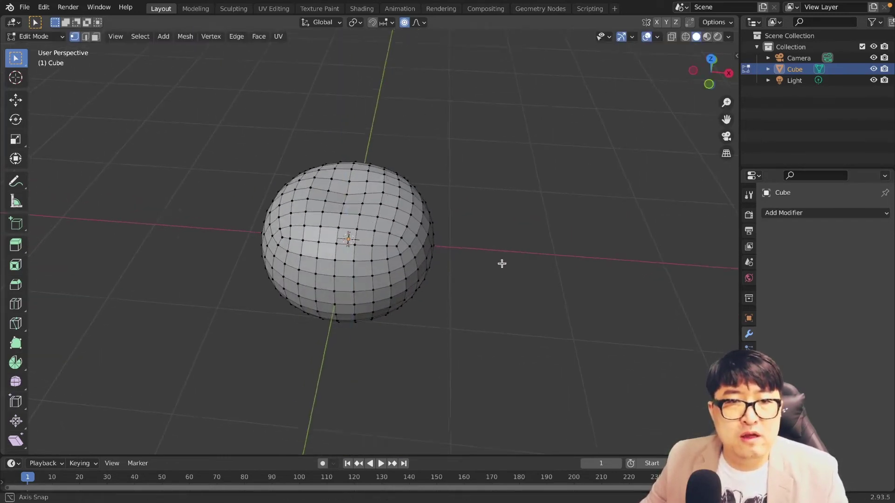
pyautogui.moveTo(501, 261)
pyautogui.mouseDown(button='middle')
pyautogui.moveTo(538, 229)
pyautogui.moveTo(545, 247)
pyautogui.moveTo(471, 252)
pyautogui.moveTo(425, 305)
pyautogui.moveTo(483, 226)
pyautogui.mouseUp(button='middle')
# Return to Object Mode and apply Shade Smooth to the sphere
pyautogui.press('Tab')
pyautogui.rightClick(383, 238)
pyautogui.click(383, 238)
pyautogui.moveTo(563, 254)
pyautogui.mouseDown(button='middle')
pyautogui.moveTo(469, 214)
pyautogui.moveTo(459, 264)
pyautogui.moveTo(508, 289)
pyautogui.moveTo(505, 311)
pyautogui.moveTo(512, 313)
pyautogui.mouseUp(button='middle')
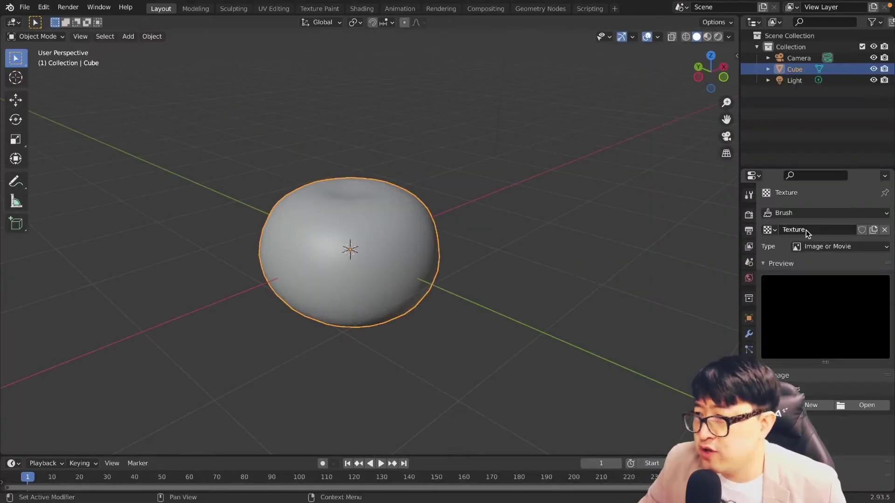
# Switch the sphere into Texture Paint mode
pyautogui.scroll(-5, 854, 410)
pyautogui.click(866, 305)
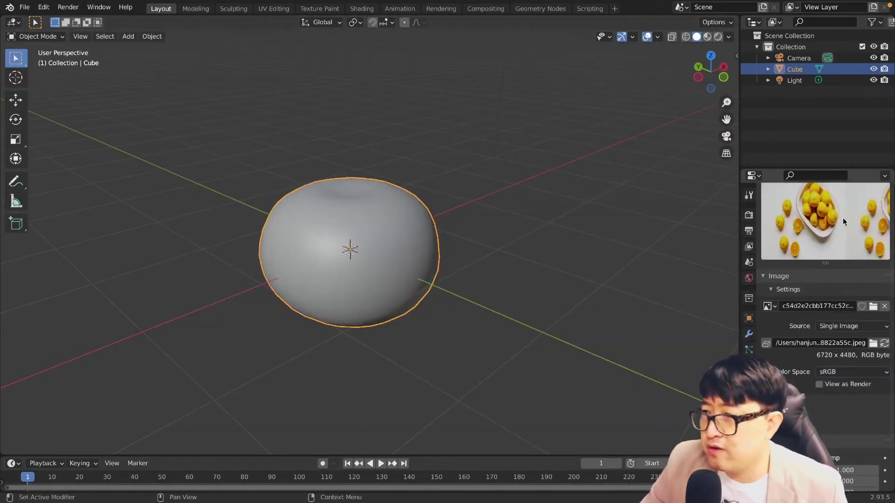
pyautogui.click(748, 195)
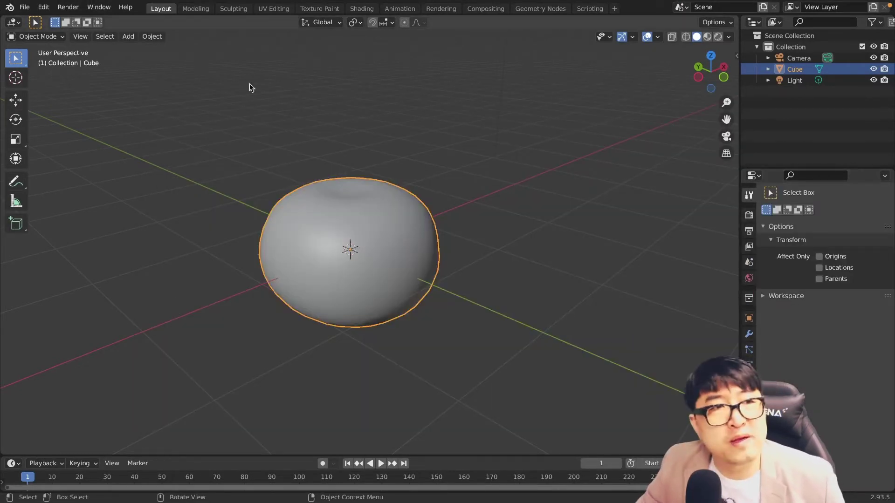
pyautogui.click(45, 37)
pyautogui.click(40, 110)
# Add a Base Color paint slot named Tex_Paint, sized 2048 × 2048
pyautogui.click(884, 252)
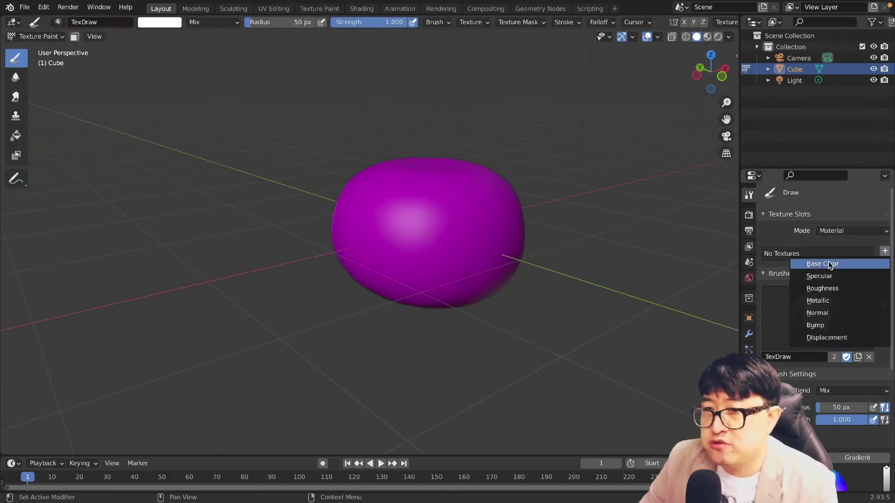
pyautogui.click(829, 265)
pyautogui.click(853, 284)
pyautogui.write('Tex_Paint')
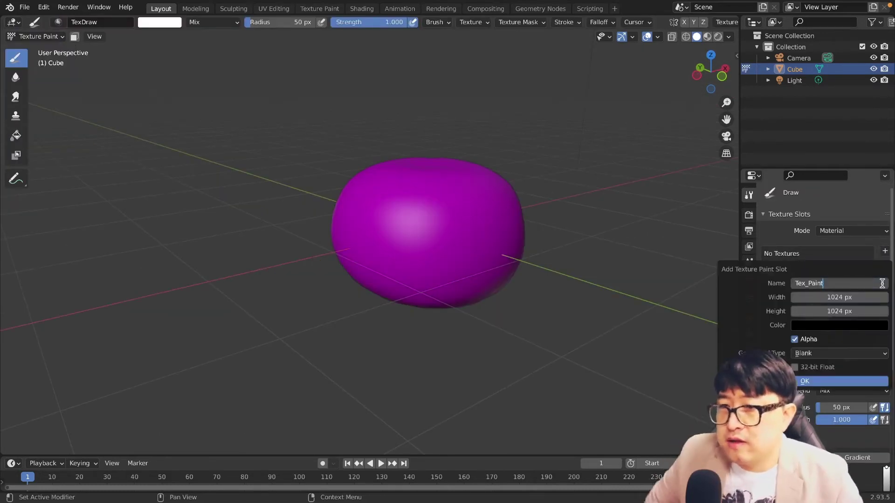
pyautogui.press('Return')
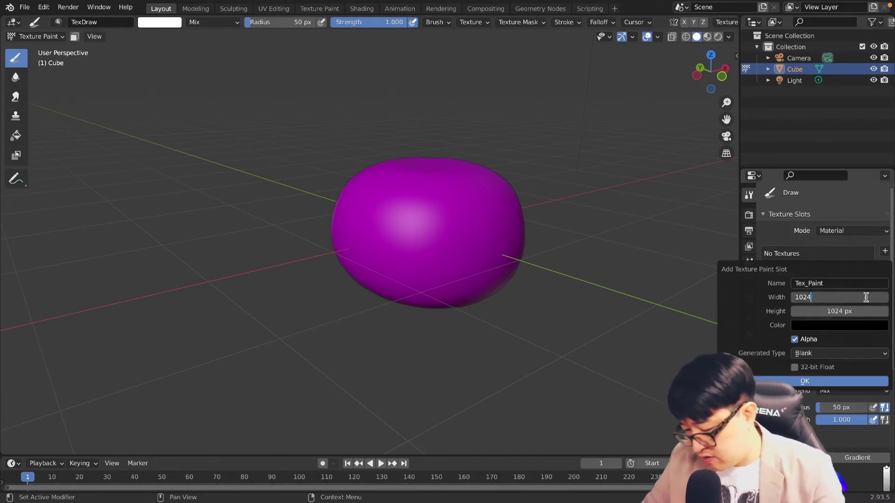
pyautogui.write('*2')
pyautogui.press('Return')
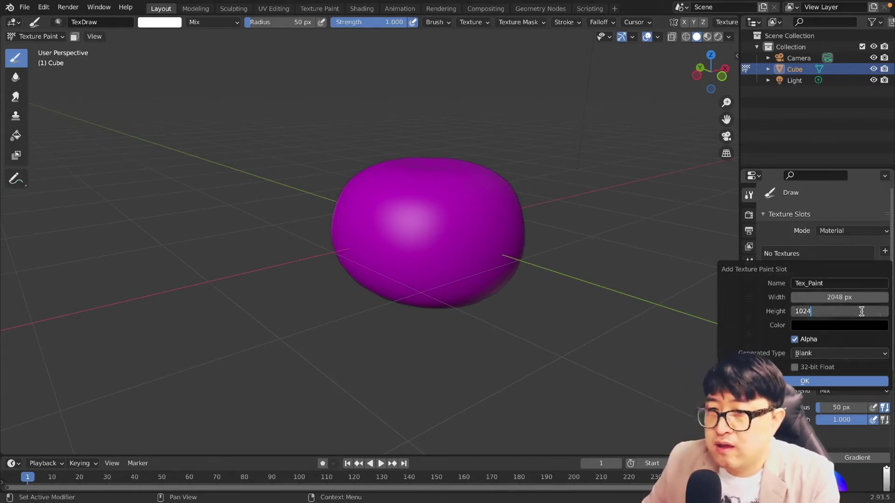
pyautogui.write('2')
pyautogui.press('Return')
# Create the Tex_Paint image, expand the brush texture settings, and undo a test lemon stroke
pyautogui.click(820, 381)
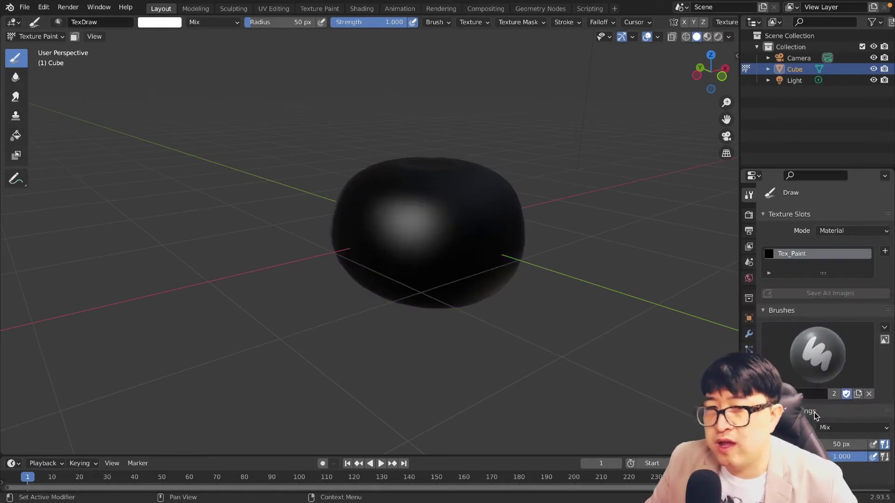
pyautogui.scroll(-5, 792, 273)
pyautogui.scroll(-4, 792, 273)
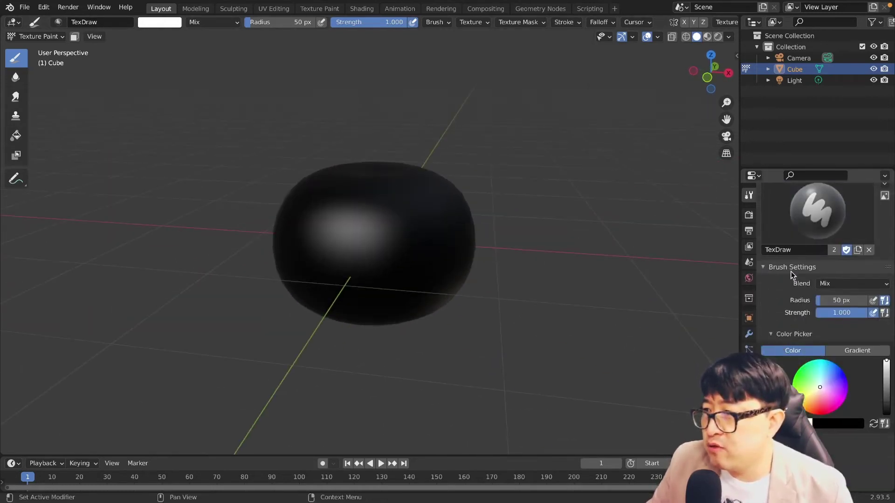
pyautogui.scroll(-4, 792, 273)
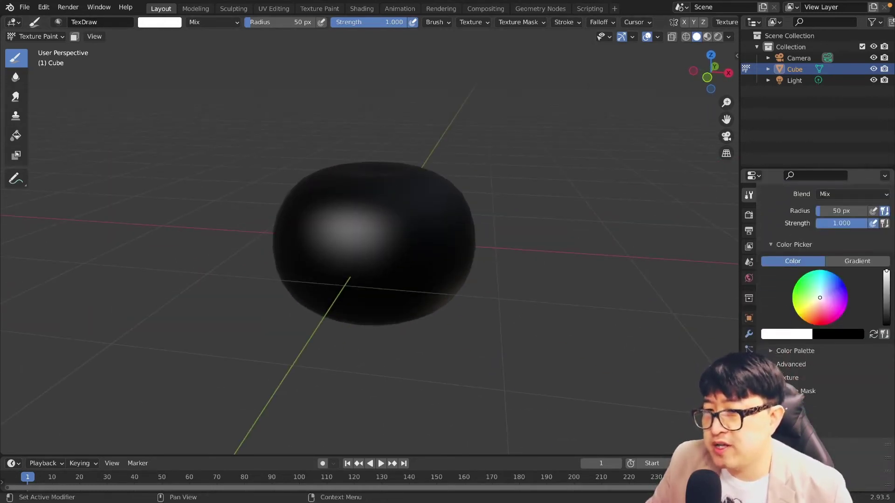
pyautogui.click(788, 377)
pyautogui.scroll(-6, 802, 313)
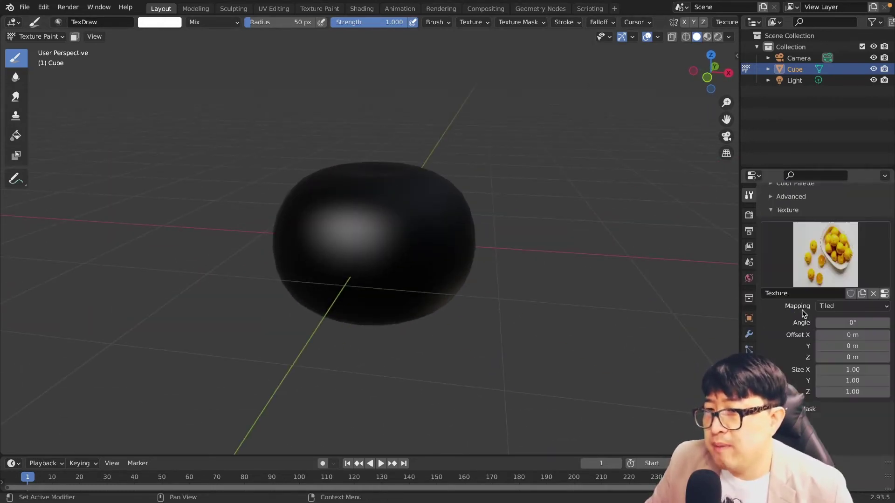
pyautogui.click(856, 307)
pyautogui.moveTo(419, 269); pyautogui.dragTo(373, 277)
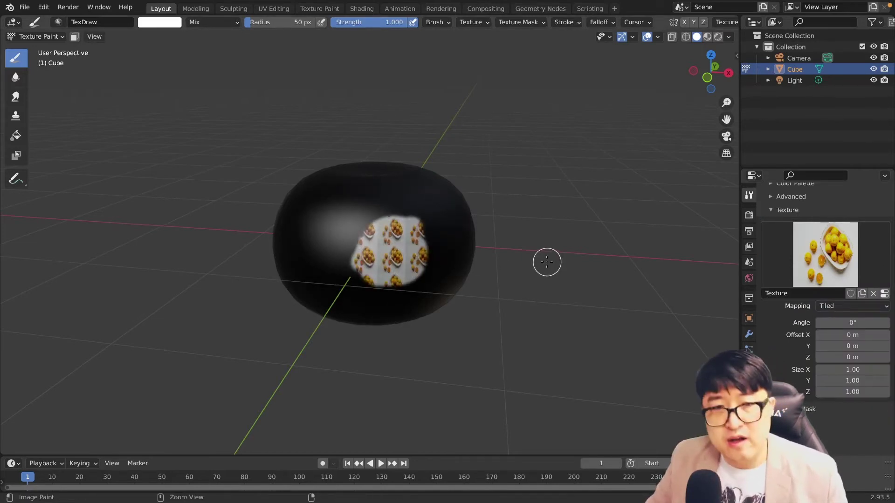
pyautogui.hotkey('ctrl', 'z')
# Set the brush texture mapping to Stencil, then centre and shrink it over the sphere
pyautogui.click(880, 309)
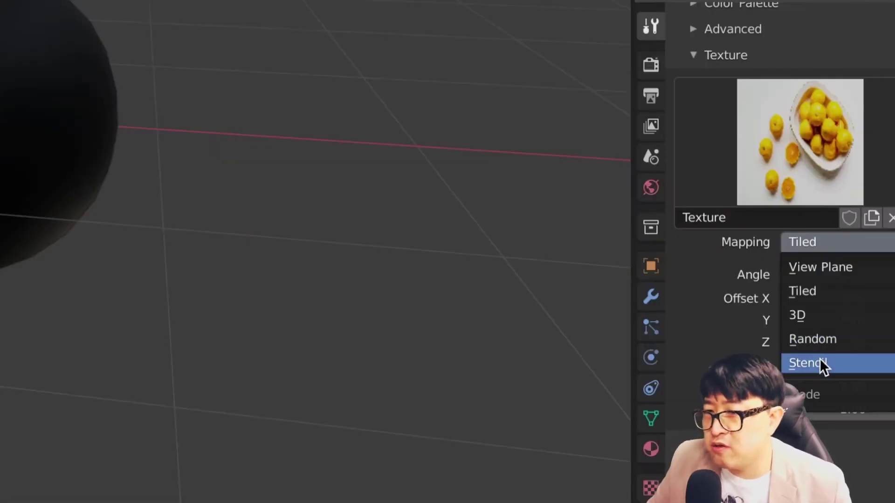
pyautogui.click(834, 364)
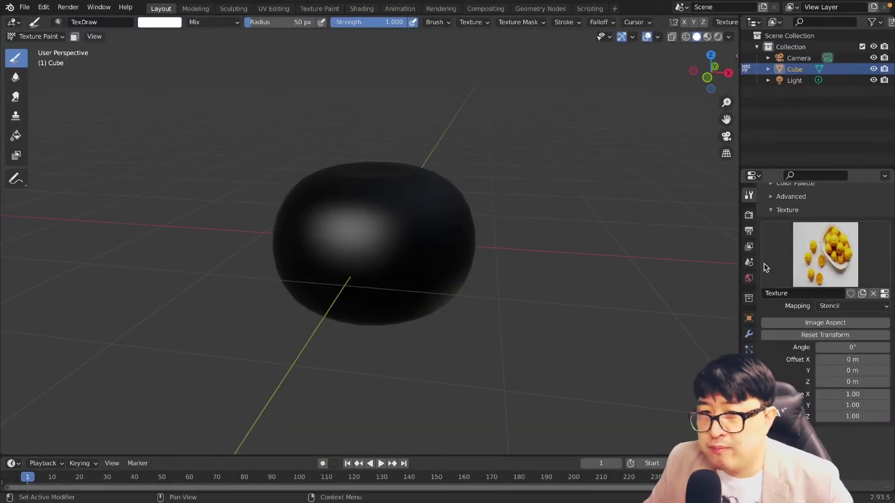
pyautogui.moveTo(121, 369)
pyautogui.mouseDown(button='right')
pyautogui.moveTo(287, 246)
pyautogui.moveTo(359, 229)
pyautogui.moveTo(441, 295)
pyautogui.mouseUp(button='right')
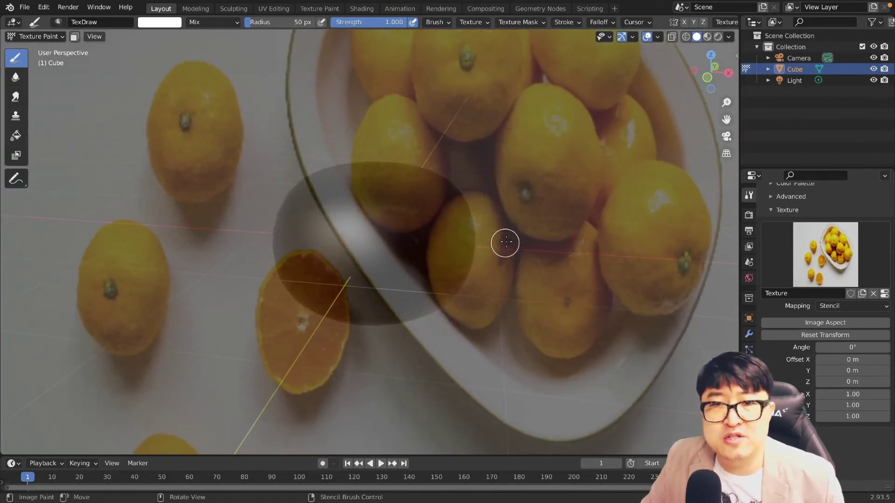
pyautogui.moveTo(503, 242)
pyautogui.keyDown('shift'); pyautogui.mouseDown(button='right')
pyautogui.moveTo(491, 303)
pyautogui.moveTo(441, 244)
pyautogui.mouseUp(button='right'); pyautogui.keyUp('shift')
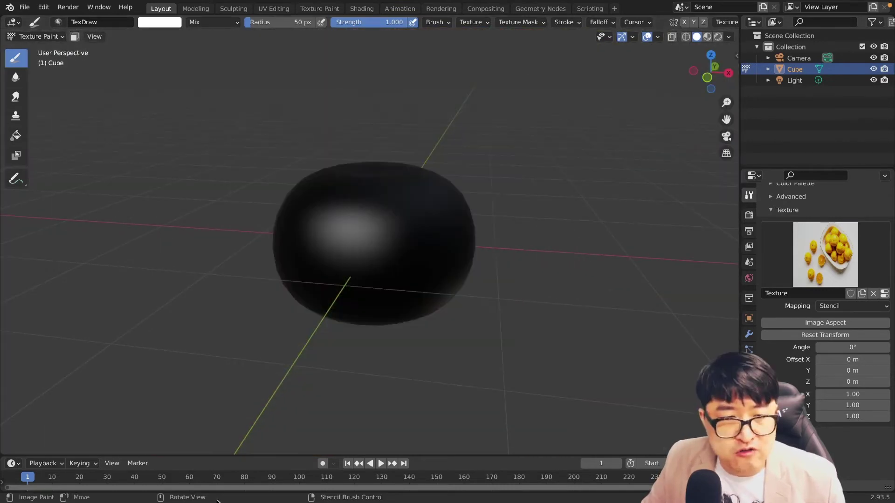
pyautogui.click(883, 293)
pyautogui.scroll(5, 829, 326)
# Load the oranges photo as the brush texture and position the stencil over the sphere
pyautogui.scroll(5, 829, 357)
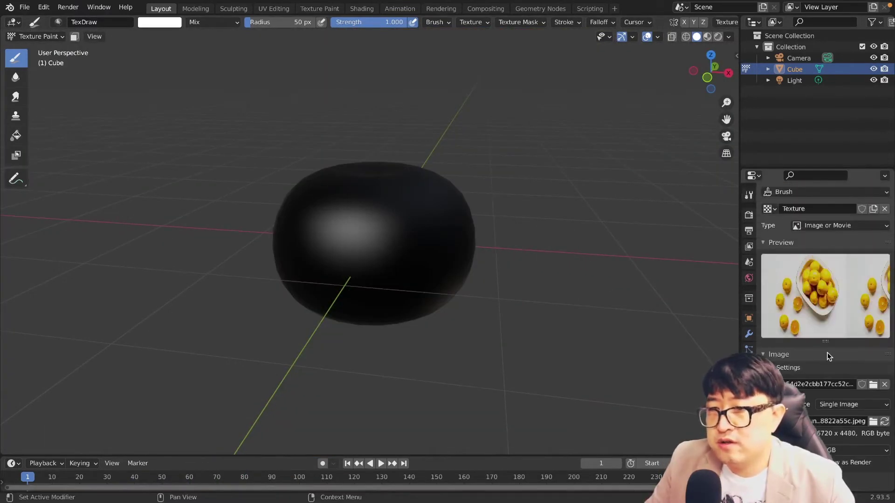
pyautogui.click(873, 385)
pyautogui.doubleClick(553, 360)
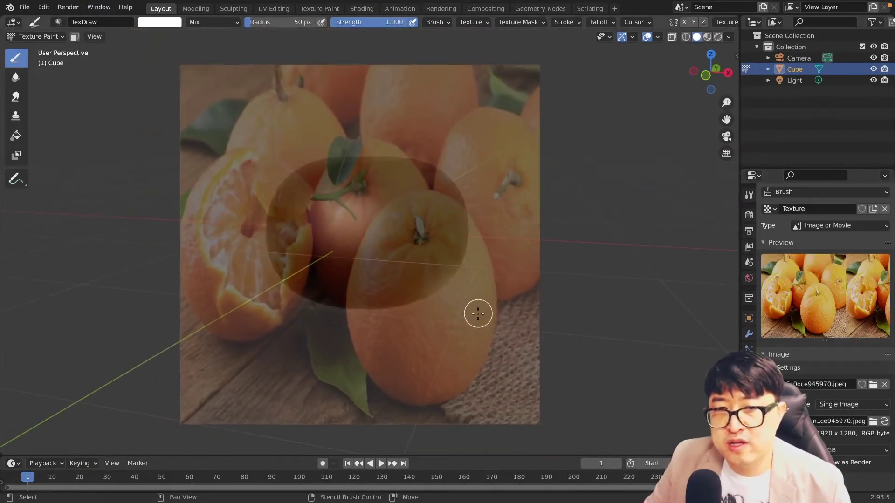
pyautogui.moveTo(492, 332); pyautogui.dragTo(432, 258, button='right')
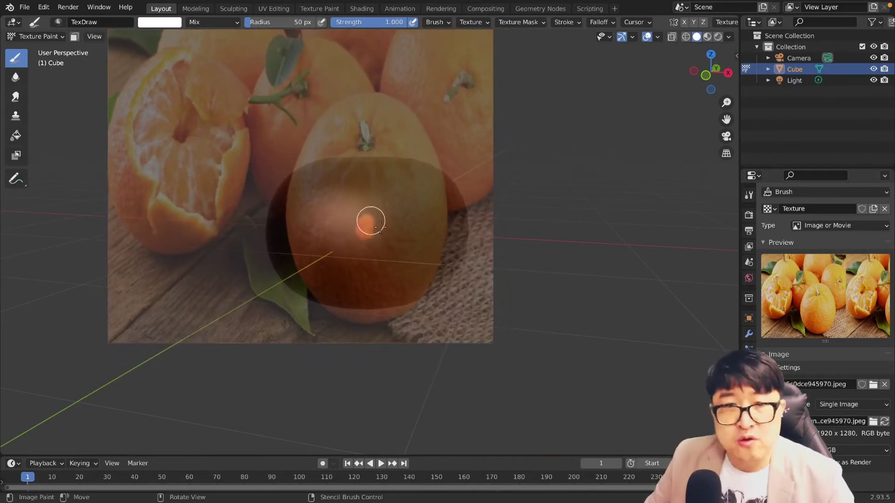
# Paint orange peel over the remaining sides of the sphere with a 124 px brush
pyautogui.moveTo(393, 212)
pyautogui.mouseDown(button='middle')
pyautogui.moveTo(556, 240)
pyautogui.moveTo(448, 248)
pyautogui.mouseUp(button='middle')
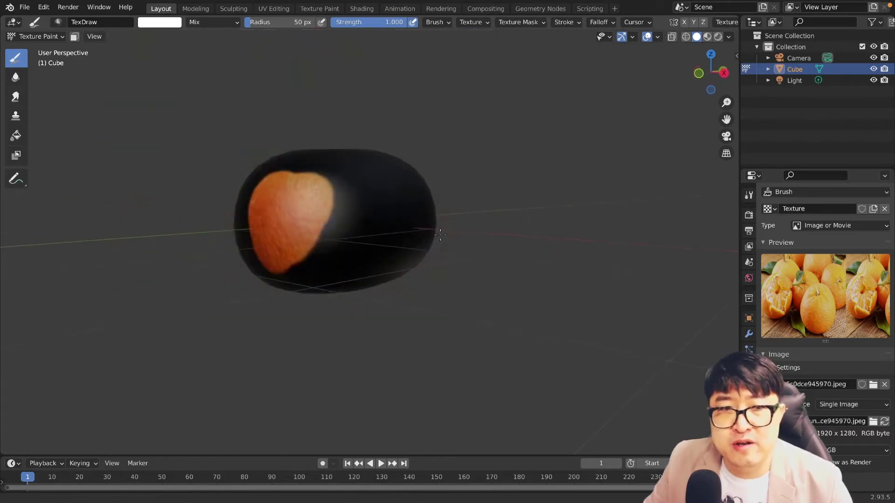
pyautogui.moveTo(511, 234)
pyautogui.mouseDown(button='middle')
pyautogui.moveTo(592, 241)
pyautogui.moveTo(546, 243)
pyautogui.mouseUp(button='middle')
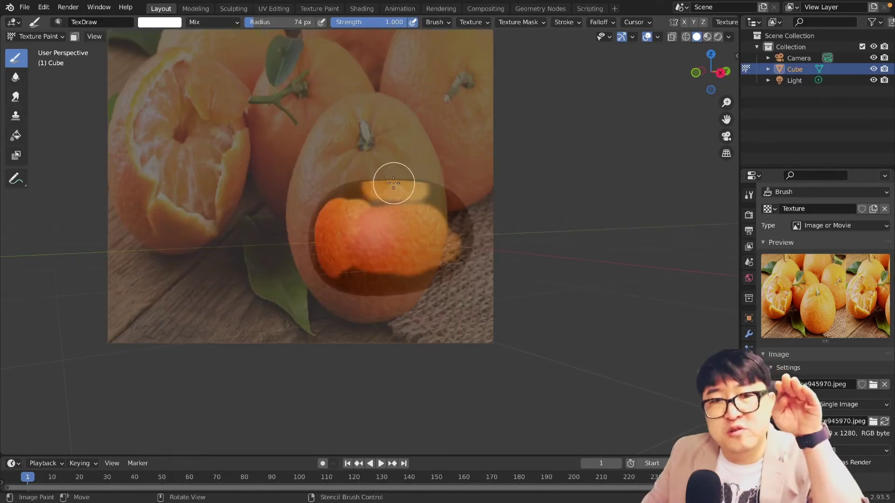
pyautogui.moveTo(573, 205)
pyautogui.mouseDown(button='middle')
pyautogui.moveTo(582, 260)
pyautogui.moveTo(572, 208)
pyautogui.mouseUp(button='middle')
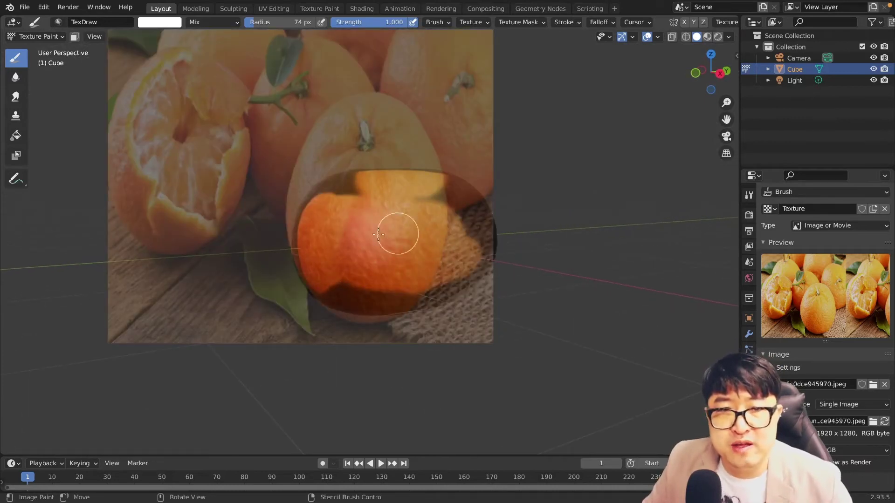
pyautogui.moveTo(378, 234)
pyautogui.mouseDown(button='right')
pyautogui.moveTo(396, 267)
pyautogui.moveTo(354, 226)
pyautogui.mouseUp(button='right')
pyautogui.moveTo(355, 226); pyautogui.dragTo(466, 251, button='middle')
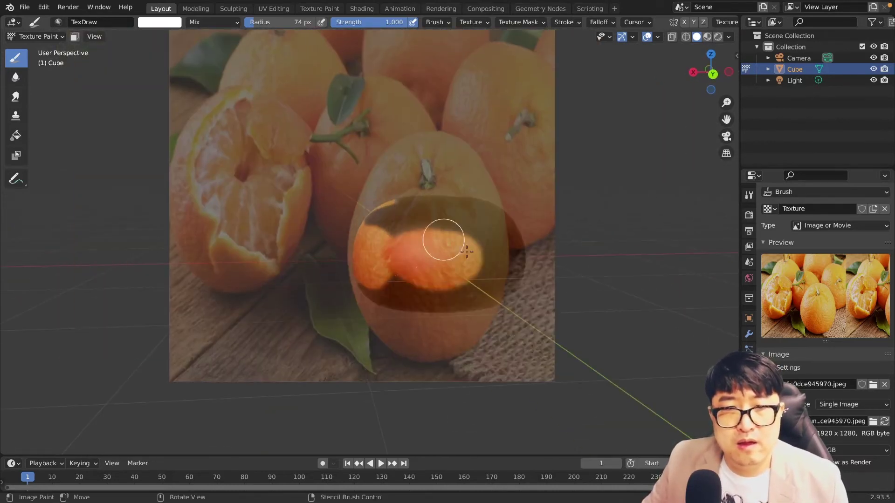
pyautogui.moveTo(573, 263); pyautogui.dragTo(427, 272, button='middle')
pyautogui.press('f')
pyautogui.click(444, 308)
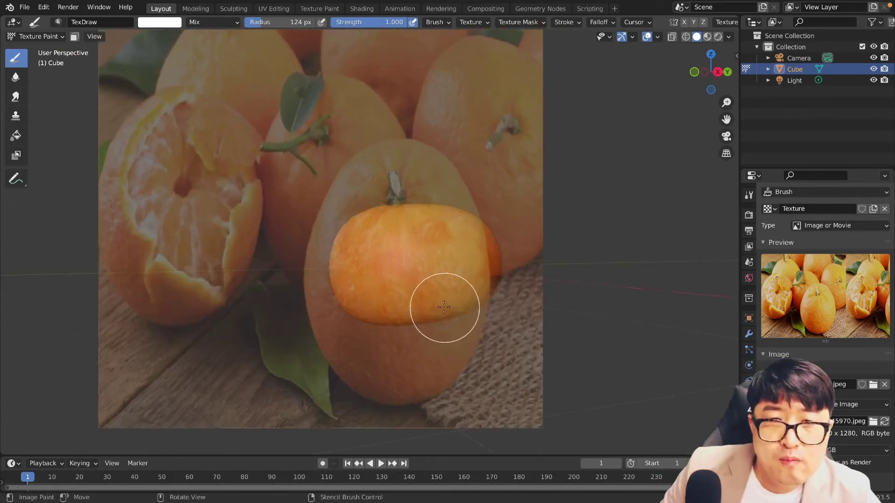
pyautogui.moveTo(444, 307); pyautogui.dragTo(413, 276, button='right')
pyautogui.moveTo(413, 275)
pyautogui.mouseDown(button='middle')
pyautogui.moveTo(471, 330)
pyautogui.moveTo(539, 320)
pyautogui.mouseUp(button='middle')
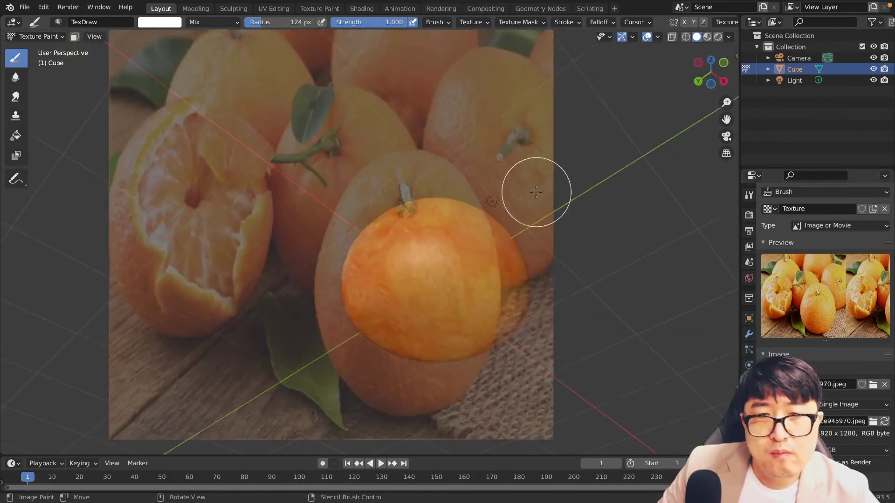
pyautogui.moveTo(536, 192)
pyautogui.mouseDown(button='middle')
pyautogui.moveTo(453, 300)
pyautogui.moveTo(461, 337)
pyautogui.mouseUp(button='middle')
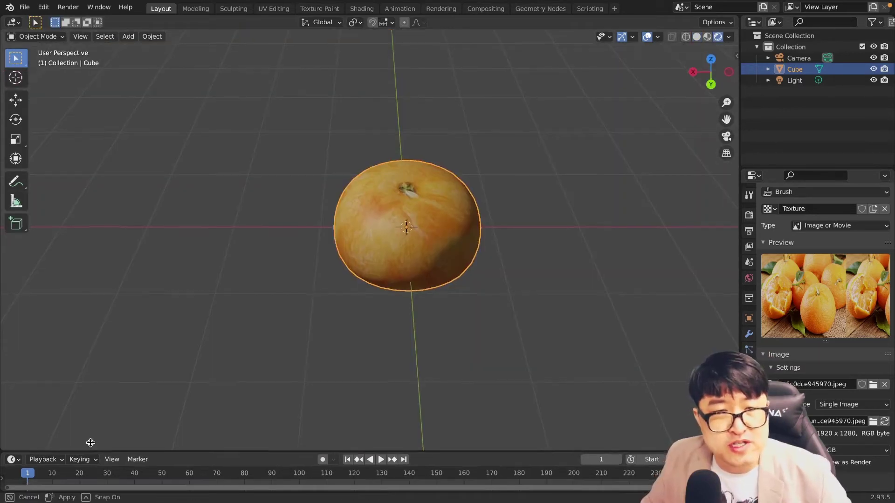
# Enlarge the bottom area as a Shader node editor and spread out Tex_Paint and Principled BSDF
pyautogui.moveTo(74, 455); pyautogui.dragTo(140, 265)
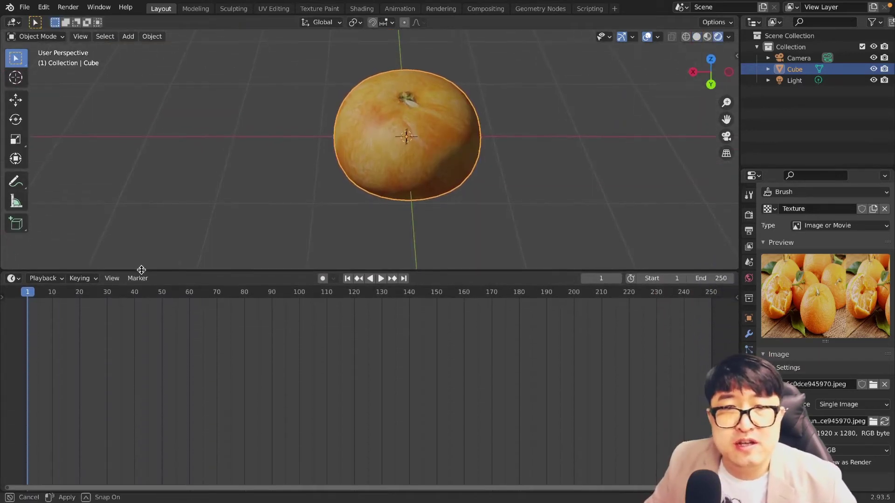
pyautogui.click(12, 273)
pyautogui.click(33, 381)
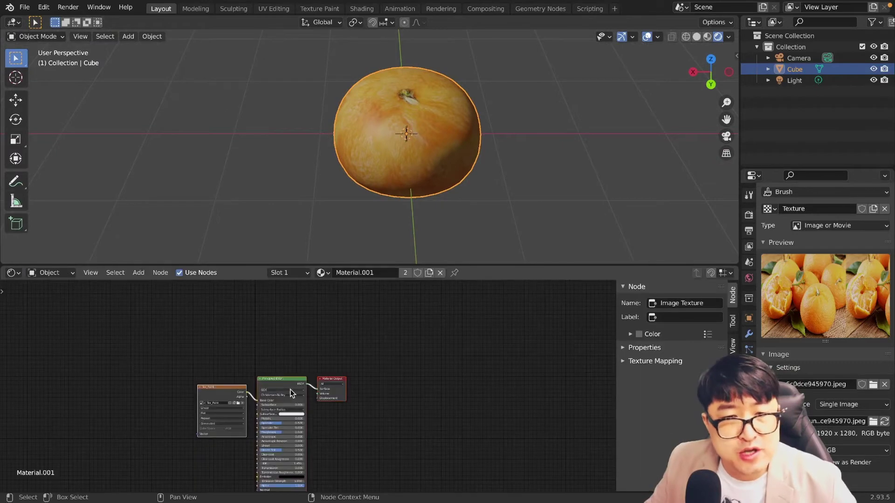
pyautogui.scroll(4, 279, 386)
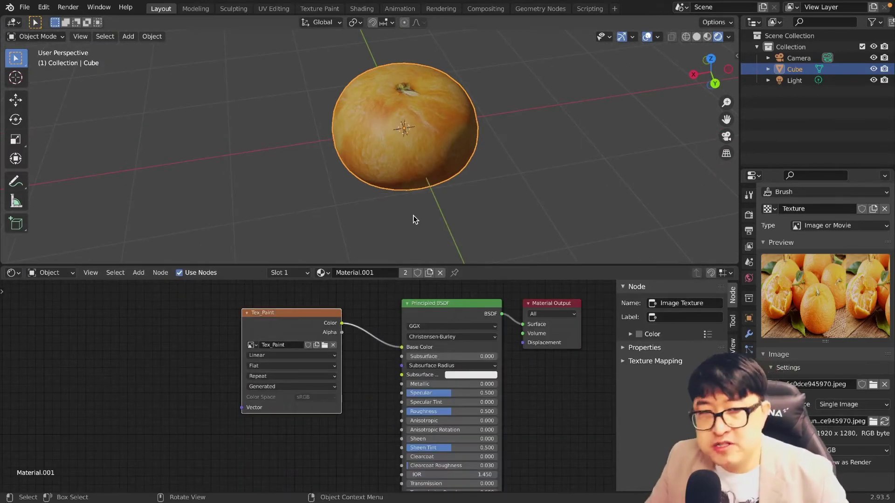
pyautogui.moveTo(313, 314); pyautogui.dragTo(248, 311)
pyautogui.moveTo(450, 304); pyautogui.dragTo(447, 293)
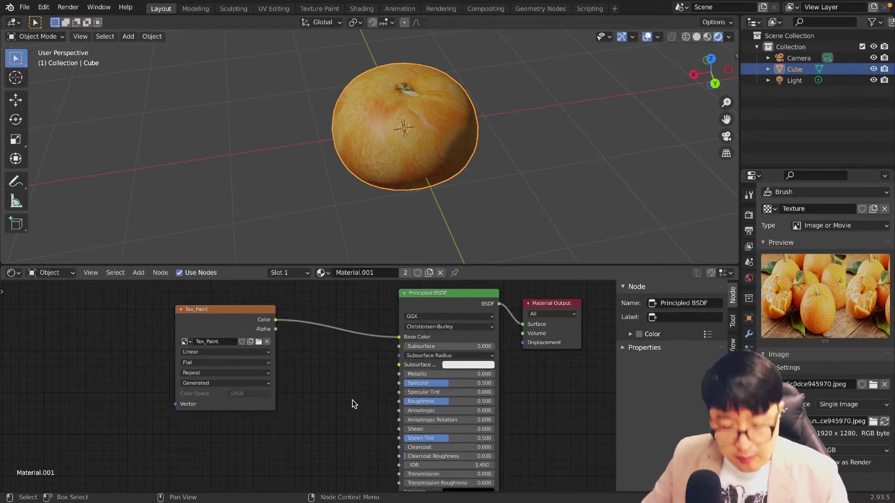
# Add a Bump node and connect its Normal to the Principled BSDF Normal input
pyautogui.hotkey('shift', 'a')
pyautogui.click(321, 376)
pyautogui.write('bump')
pyautogui.press('Return')
pyautogui.click(333, 415)
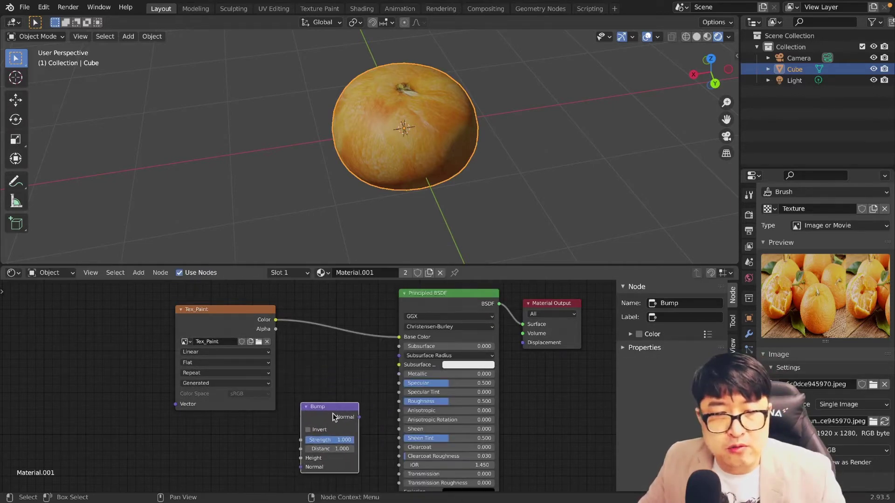
pyautogui.click(412, 315)
pyautogui.scroll(-1, 364, 373)
pyautogui.moveTo(354, 370); pyautogui.dragTo(368, 405)
pyautogui.moveTo(390, 460); pyautogui.dragTo(389, 456)
# Feed Tex_Paint's Color into Bump Height and lower Bump Strength to 0.025
pyautogui.scroll(-1, 311, 392)
pyautogui.moveTo(278, 285)
pyautogui.mouseDown()
pyautogui.moveTo(225, 313)
pyautogui.moveTo(165, 297)
pyautogui.moveTo(285, 409)
pyautogui.moveTo(303, 405)
pyautogui.mouseUp()
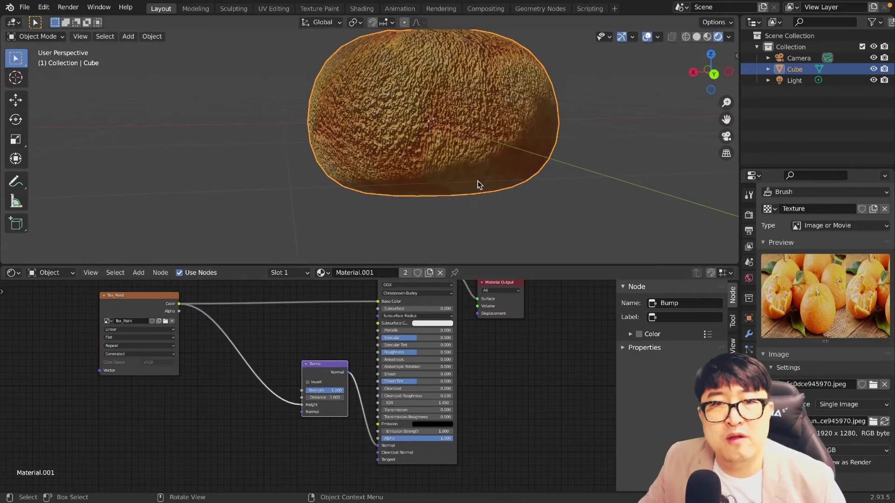
pyautogui.moveTo(479, 155); pyautogui.dragTo(480, 196, button='middle')
pyautogui.moveTo(336, 391); pyautogui.dragTo(305, 390)
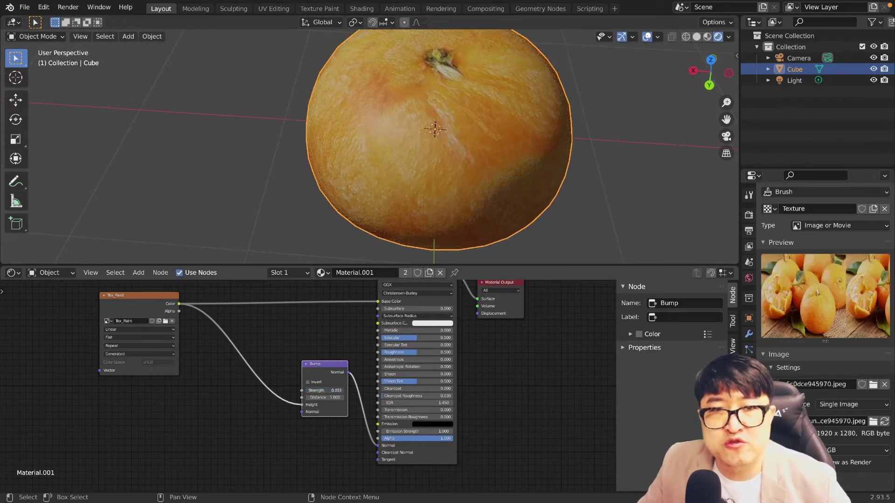
pyautogui.moveTo(327, 365); pyautogui.dragTo(322, 374)
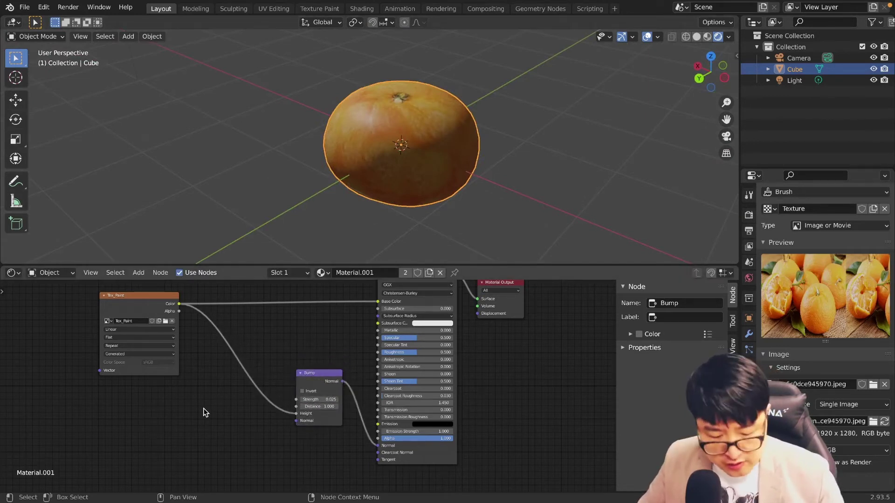
# Insert a ColorRamp on the Tex_Paint-to-Bump link and reduce bump strength further
pyautogui.hotkey('shift', 'a')
pyautogui.write('color')
pyautogui.press('Return')
pyautogui.click(224, 373)
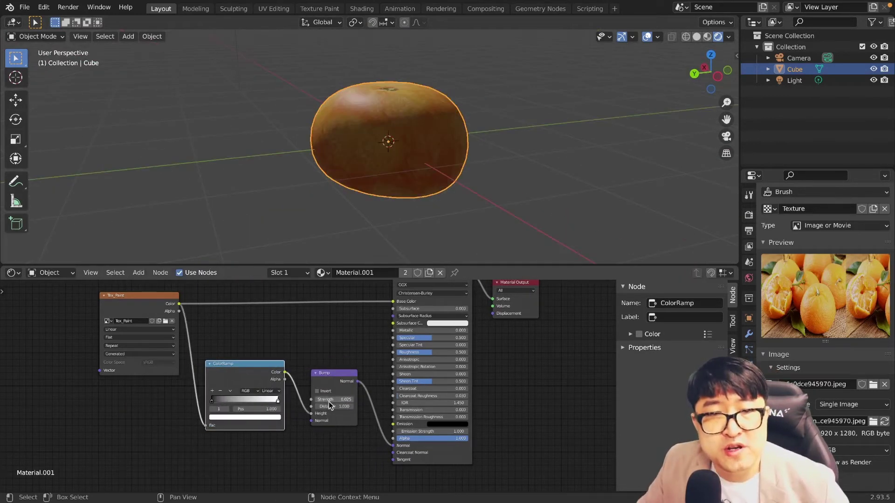
pyautogui.moveTo(329, 401); pyautogui.dragTo(317, 401)
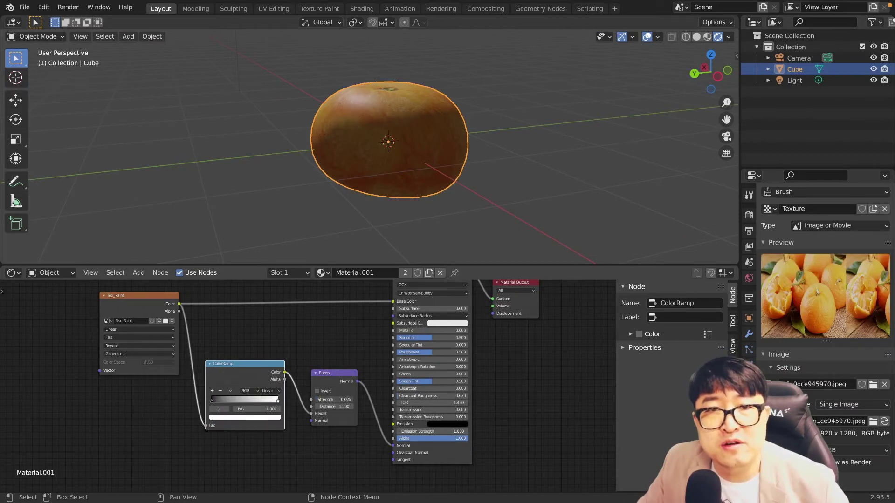
pyautogui.moveTo(370, 203)
pyautogui.mouseDown(button='middle')
pyautogui.moveTo(461, 216)
pyautogui.moveTo(471, 186)
pyautogui.moveTo(506, 192)
pyautogui.mouseUp(button='middle')
# Add a Noise Texture driving Roughness and set its Scale to 10.4
pyautogui.hotkey('shift', 'a')
pyautogui.write('noise')
pyautogui.press('Return')
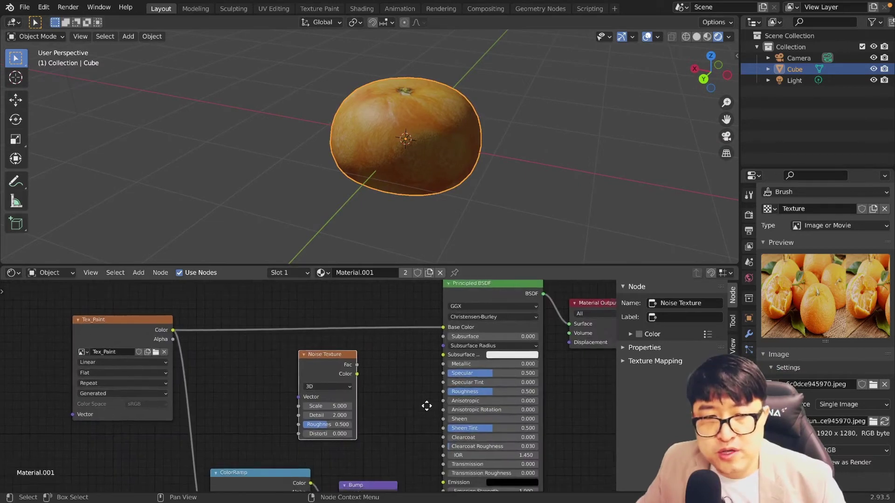
pyautogui.moveTo(341, 367); pyautogui.dragTo(420, 384)
pyautogui.moveTo(381, 260); pyautogui.dragTo(414, 194, button='middle')
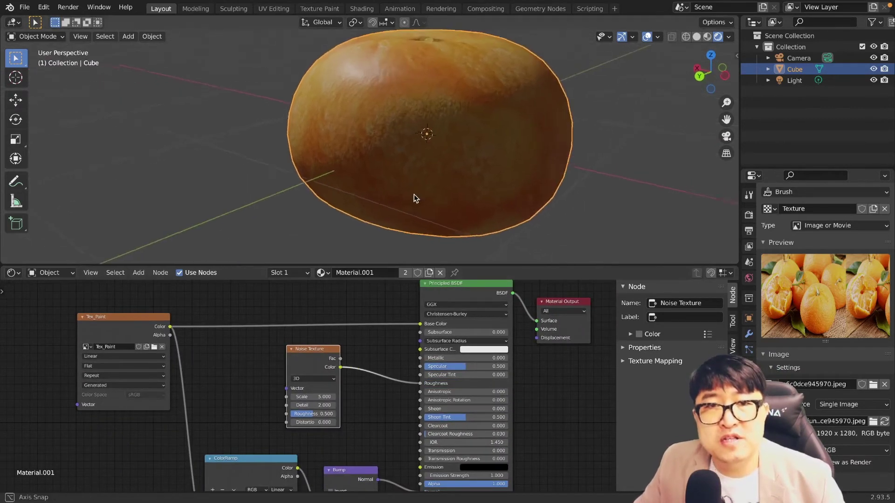
pyautogui.moveTo(309, 396); pyautogui.dragTo(379, 397)
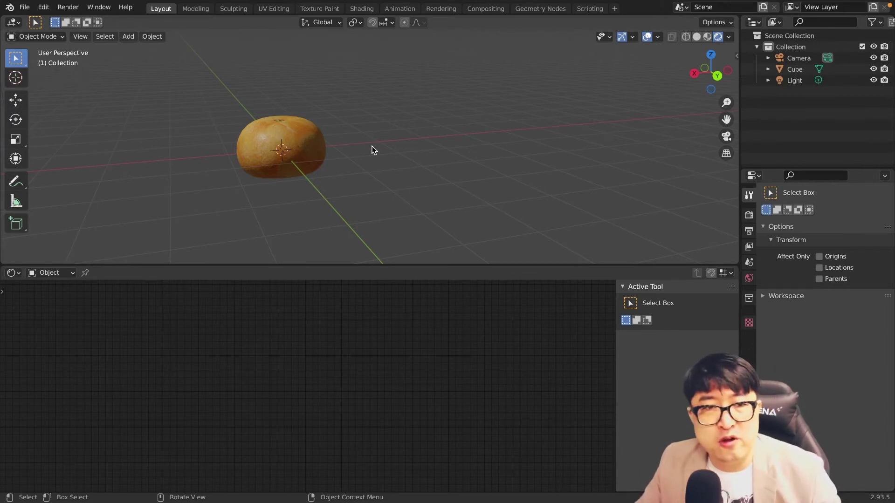
# Delete the orange object, leaving an empty scene for the minifigure
pyautogui.press('Delete')
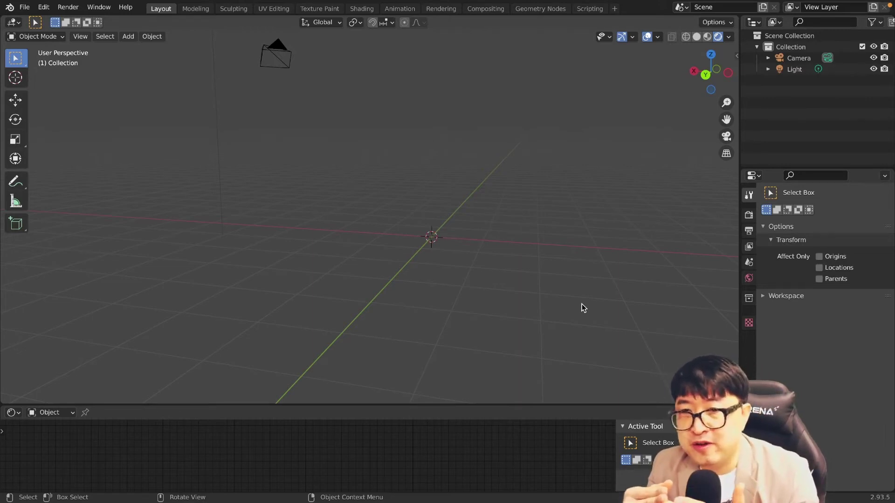
pyautogui.moveTo(563, 260); pyautogui.dragTo(476, 279, button='middle')
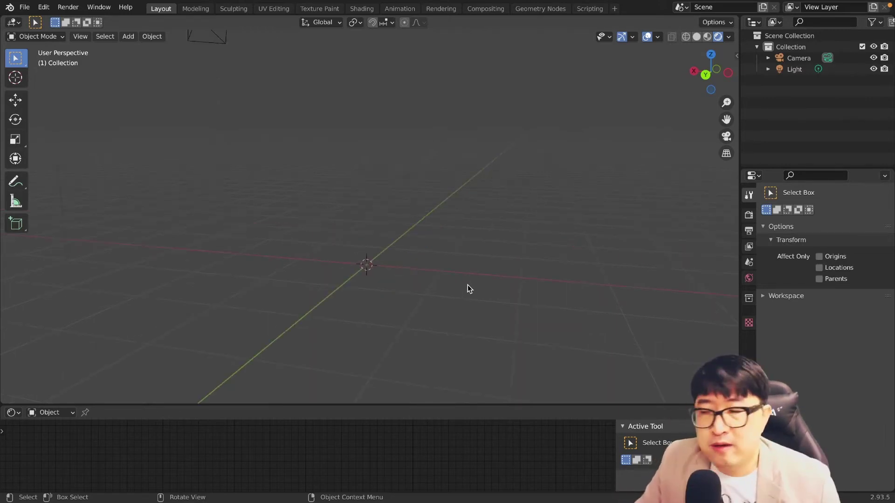
pyautogui.hotkey('shift', 'a')
# Add the head cylinder, round its bottom rim and raise a stud from its top face
pyautogui.click(509, 270)
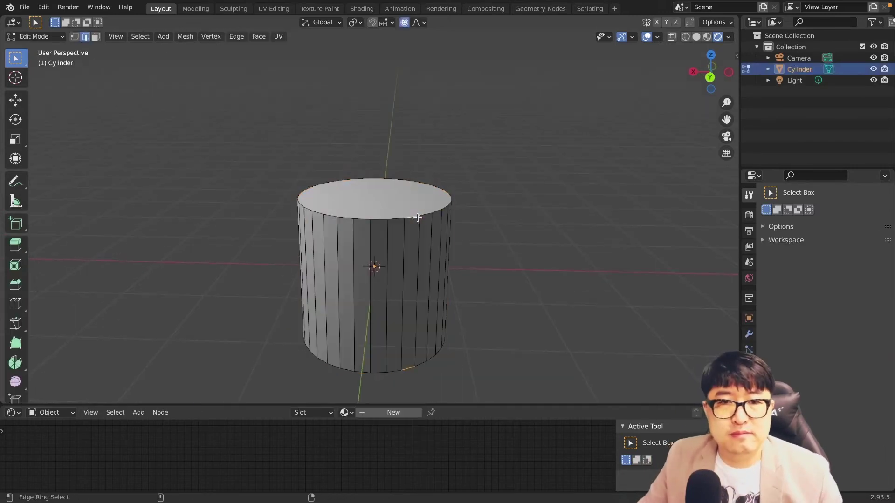
pyautogui.keyDown('alt'); pyautogui.click(489, 381); pyautogui.keyUp('alt')
pyautogui.press('ctrl+KP_Add')
pyautogui.press('ctrl+KP_Add')
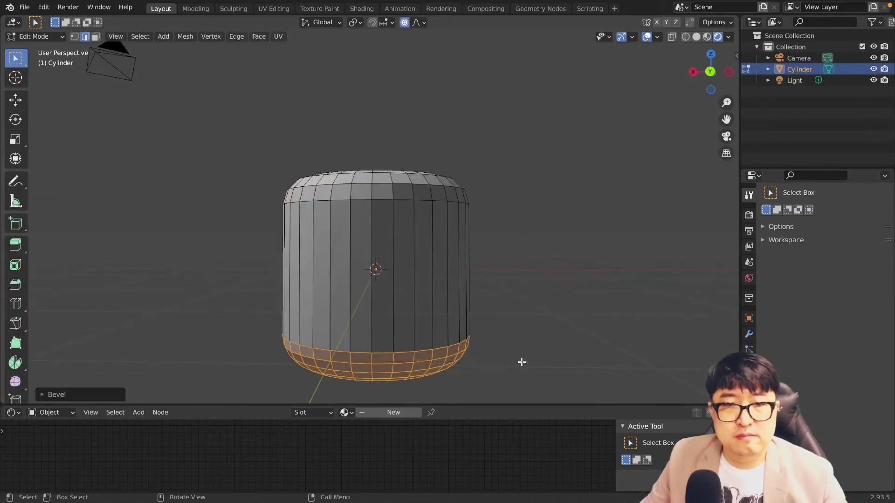
pyautogui.hotkey('alt', 'z')
pyautogui.scroll(-3, 512, 336)
pyautogui.press('1')
pyautogui.press('Tab')
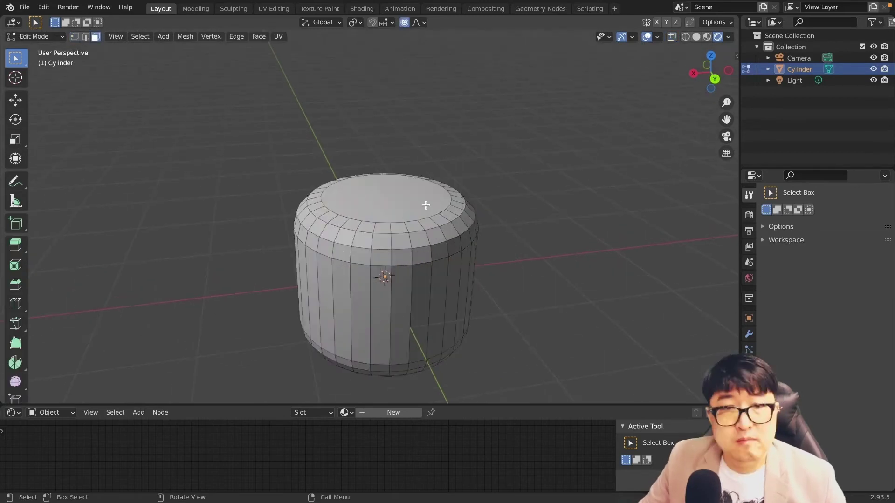
pyautogui.press('i')
pyautogui.click(434, 191)
pyautogui.press('e')
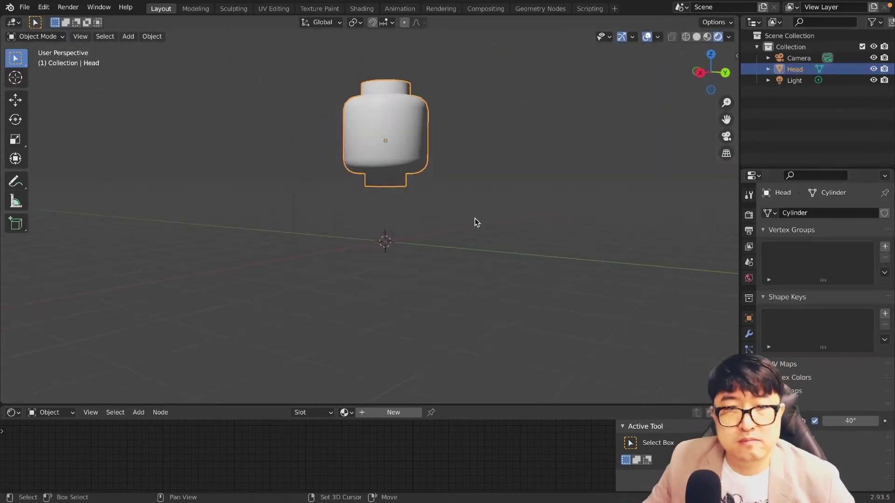
# Widen the body's bottom into a taper and bevel all of its edges
pyautogui.press('s')
pyautogui.moveTo(478, 278); pyautogui.dragTo(559, 260, button='middle')
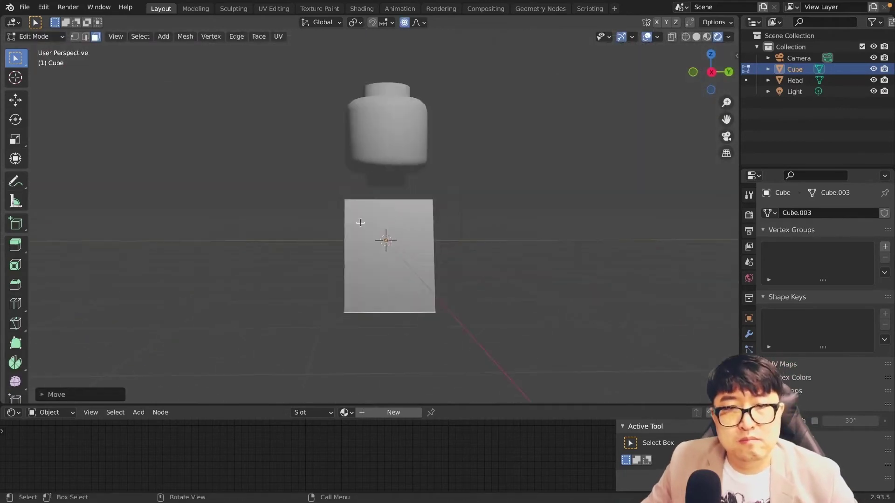
pyautogui.press('2')
pyautogui.press('a')
pyautogui.hotkey('ctrl', 'b')
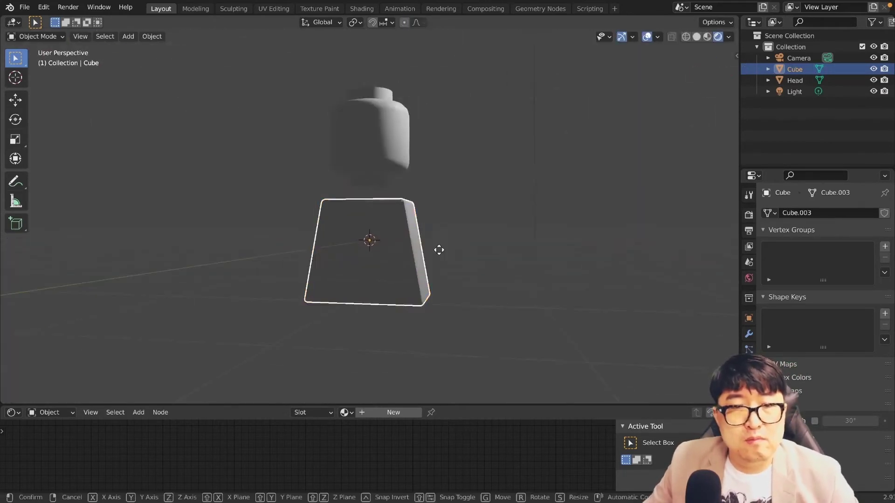
pyautogui.hotkey('shift', 'a')
# Add a cylinder beside the body and scale it thin for the arm
pyautogui.click(553, 340)
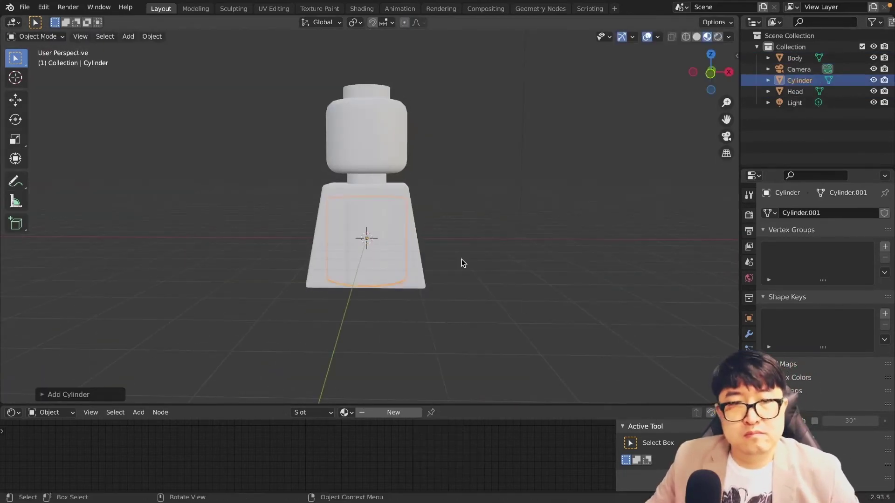
pyautogui.press('Tab')
pyautogui.press('g')
pyautogui.click(579, 280)
pyautogui.press('s')
pyautogui.hotkey('shift', 'z')
pyautogui.click(539, 251)
# Extrude and tilt the arm's top end into a shoulder, then rotate the arm outward
pyautogui.press('r')
pyautogui.click(489, 228)
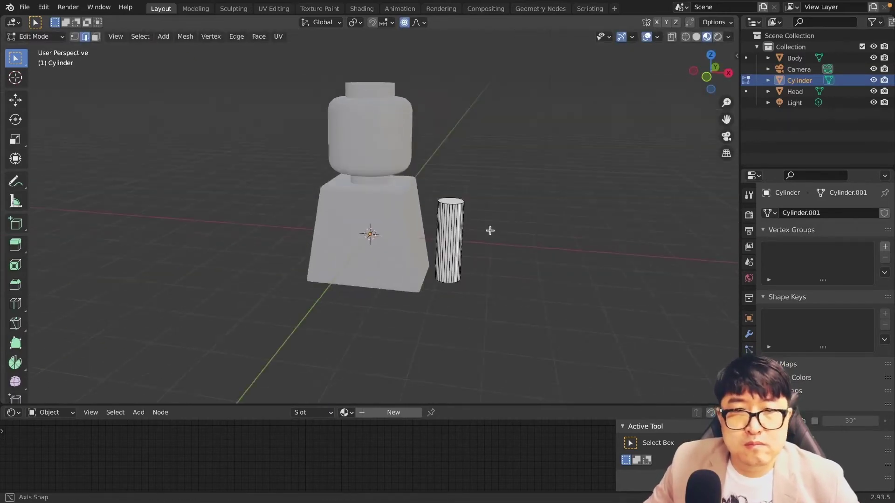
pyautogui.press('KP_1')
pyautogui.scroll(4, 612, 299)
pyautogui.press('e')
pyautogui.click(635, 199)
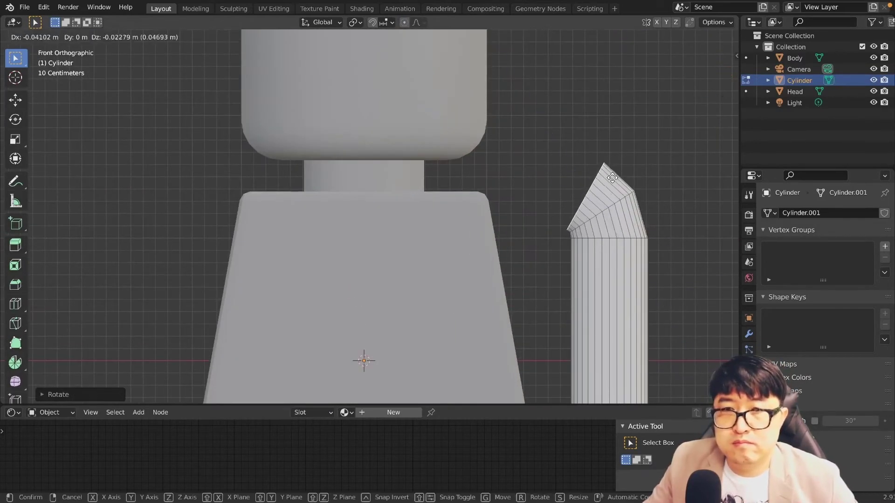
pyautogui.press('e')
pyautogui.click(601, 177)
pyautogui.scroll(-1, 627, 271)
pyautogui.scroll(-3, 627, 271)
pyautogui.press('a')
# Loop-cut the arm at elbow height and bend the forearm
pyautogui.press('r')
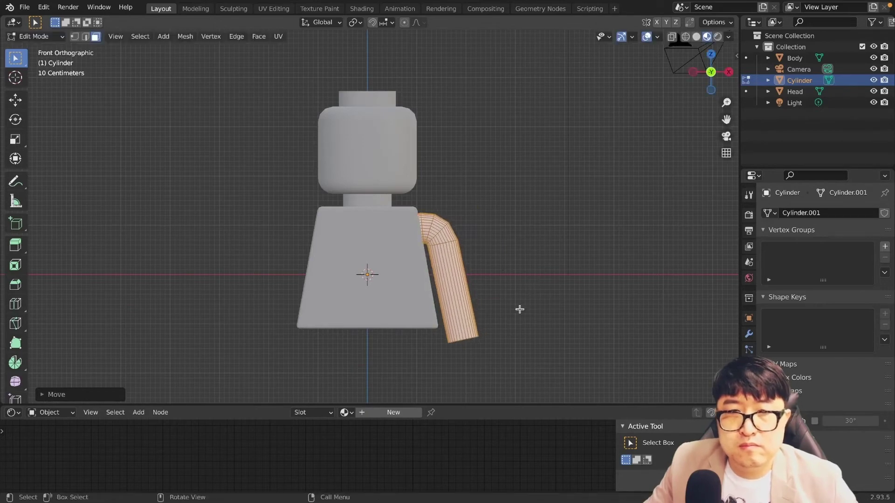
pyautogui.click(520, 307)
pyautogui.moveTo(519, 307); pyautogui.dragTo(515, 351, button='middle')
pyautogui.hotkey('ctrl', 'r')
pyautogui.click(440, 308)
pyautogui.press('KP_3')
pyautogui.keyDown('alt'); pyautogui.click(409, 355); pyautogui.keyUp('alt')
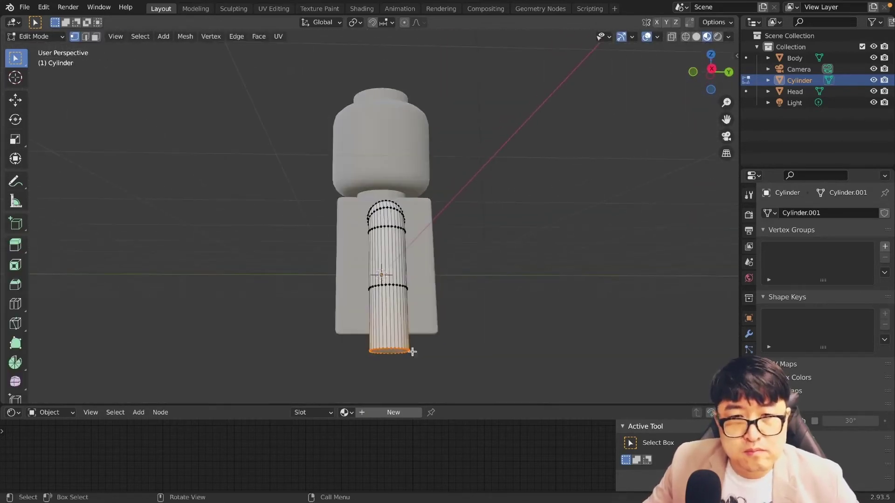
pyautogui.press('r')
pyautogui.click(387, 289)
# Add a Mirror modifier so the arm appears on both sides of the body
pyautogui.moveTo(386, 289); pyautogui.dragTo(567, 320, button='middle')
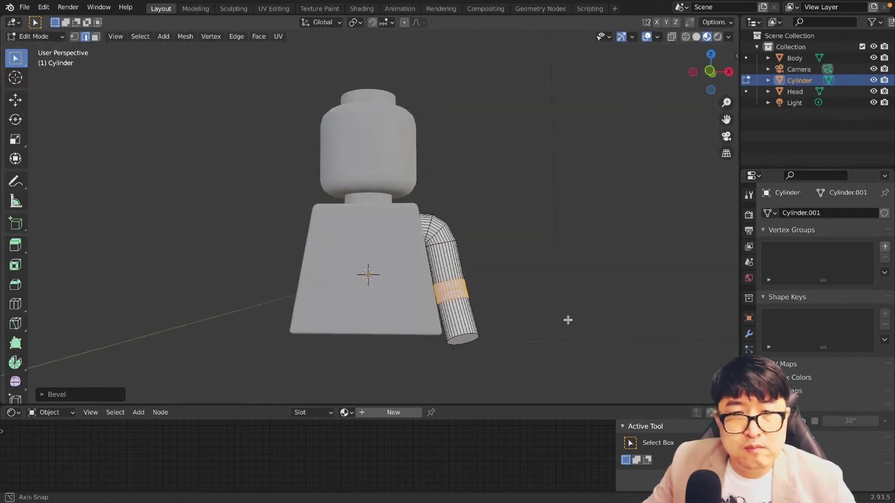
pyautogui.click(748, 334)
pyautogui.click(825, 213)
pyautogui.click(590, 375)
# Add a circle for the hand, scale it to 0.391 and place it beside the body
pyautogui.press('Tab')
pyautogui.press('KP_1')
pyautogui.hotkey('shift', 'a')
pyautogui.click(563, 247)
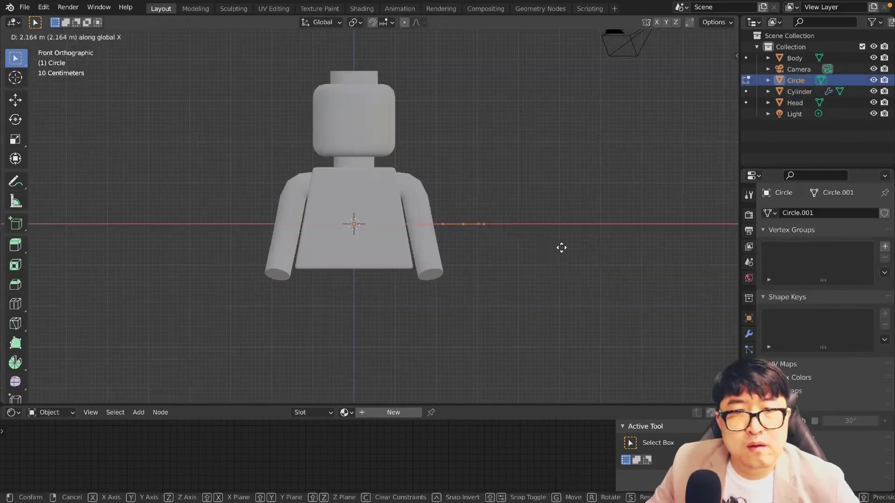
pyautogui.press('s')
pyautogui.click(538, 232)
pyautogui.moveTo(538, 232); pyautogui.dragTo(419, 280, button='middle')
# Solidify the hand arc into a C-shaped hand and extrude the leg block downward
pyautogui.press('3')
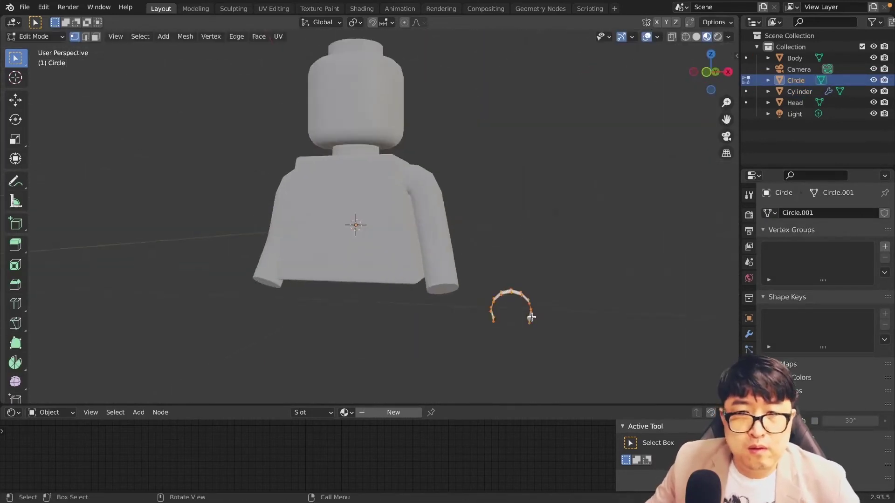
pyautogui.click(259, 36)
pyautogui.click(298, 135)
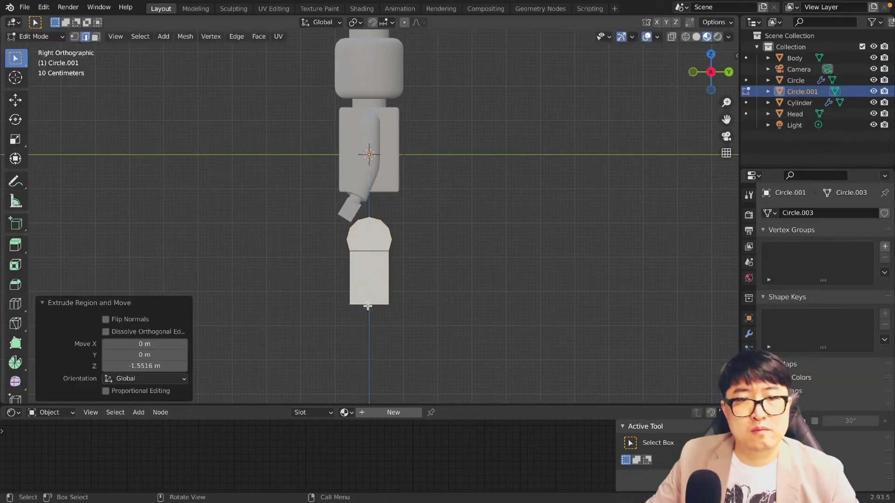
pyautogui.press('e')
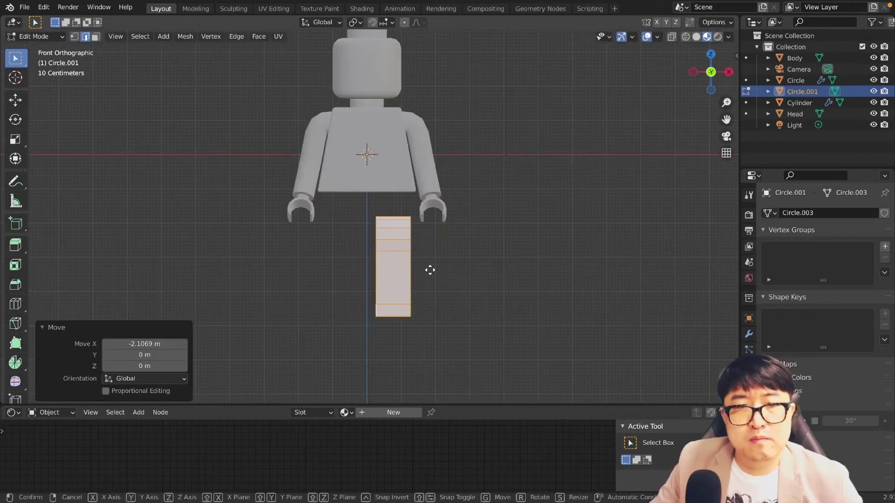
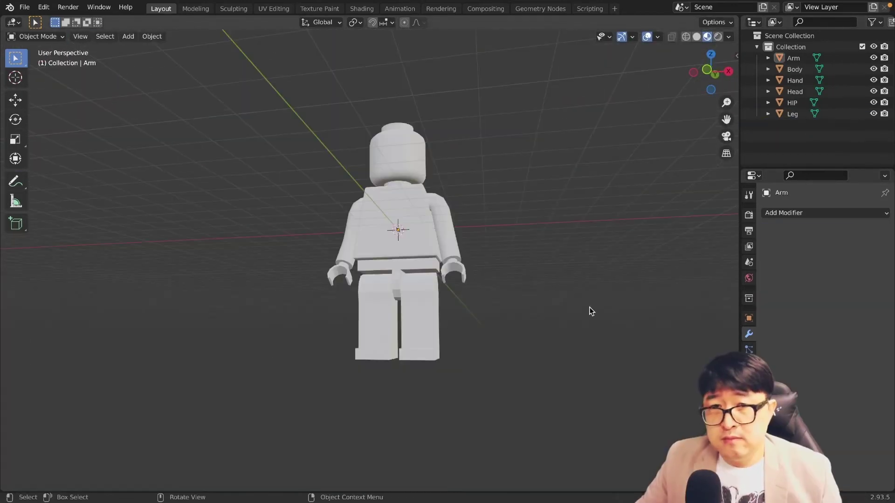
# Turn on the Face Orientation overlay to reveal the figure's inverted faces
pyautogui.moveTo(535, 304); pyautogui.dragTo(543, 301, button='middle')
pyautogui.click(658, 37)
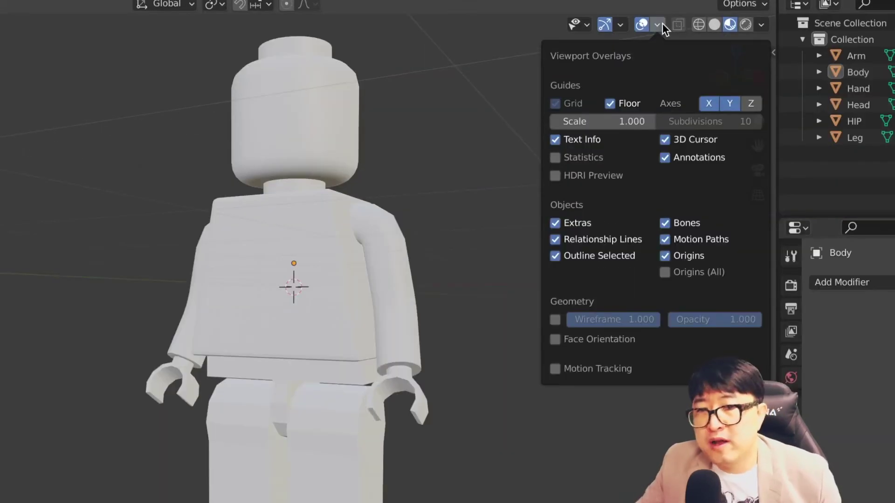
pyautogui.click(555, 340)
pyautogui.moveTo(499, 370)
pyautogui.mouseDown(button='middle')
pyautogui.moveTo(491, 384)
pyautogui.moveTo(510, 352)
pyautogui.moveTo(599, 350)
pyautogui.moveTo(413, 432)
pyautogui.mouseUp(button='middle')
# Recalculate the Leg mesh normals so they point outward
pyautogui.click(321, 401)
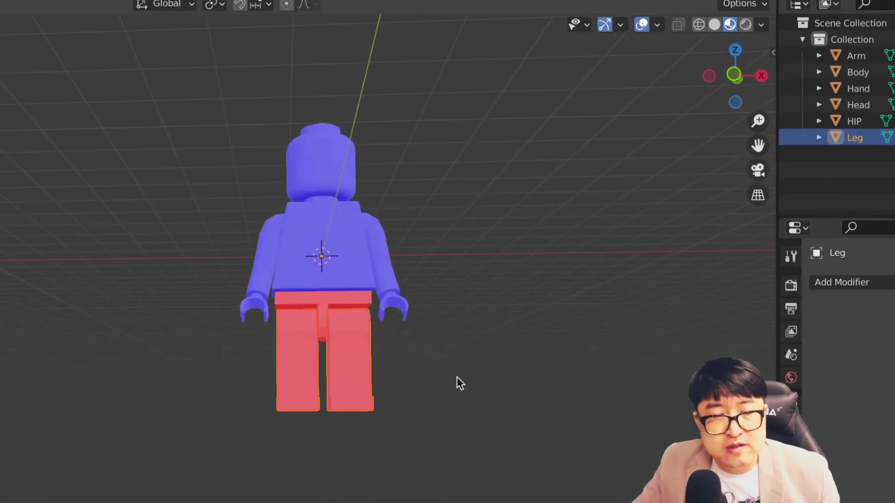
pyautogui.moveTo(481, 392); pyautogui.dragTo(476, 392, button='middle')
pyautogui.press('Tab')
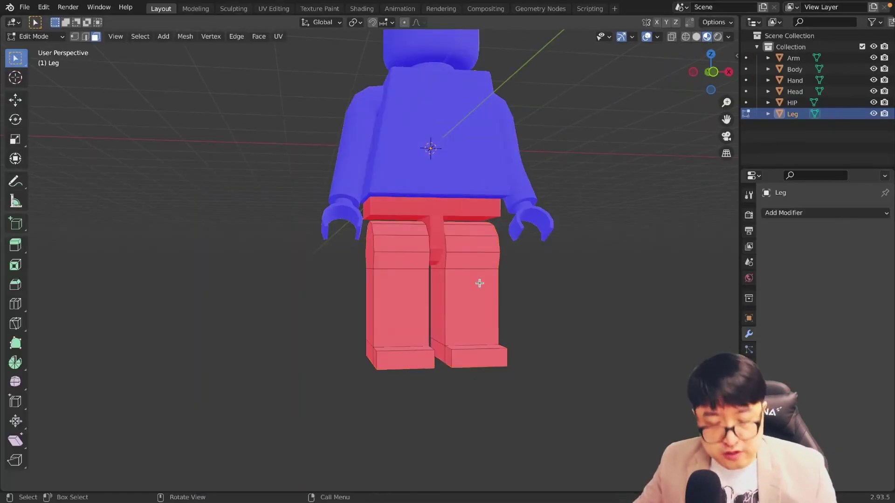
pyautogui.click(483, 313)
pyautogui.hotkey('shift', 'n')
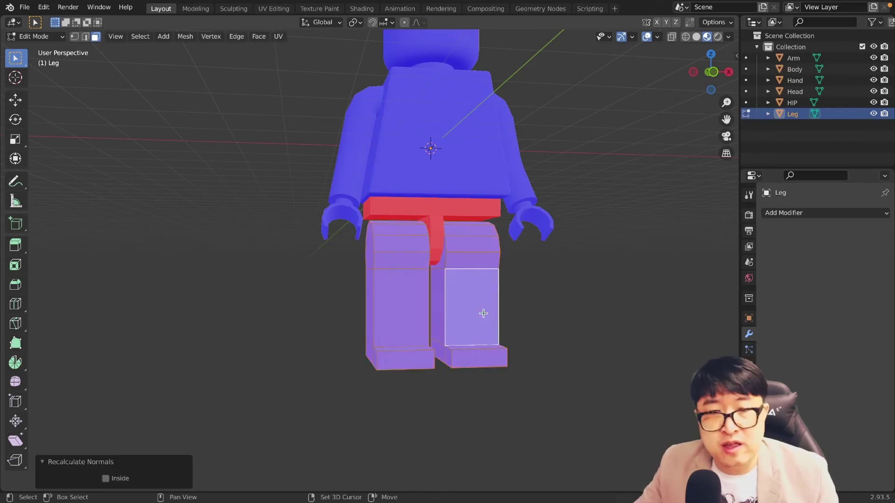
pyautogui.click(547, 314)
pyautogui.press('Tab')
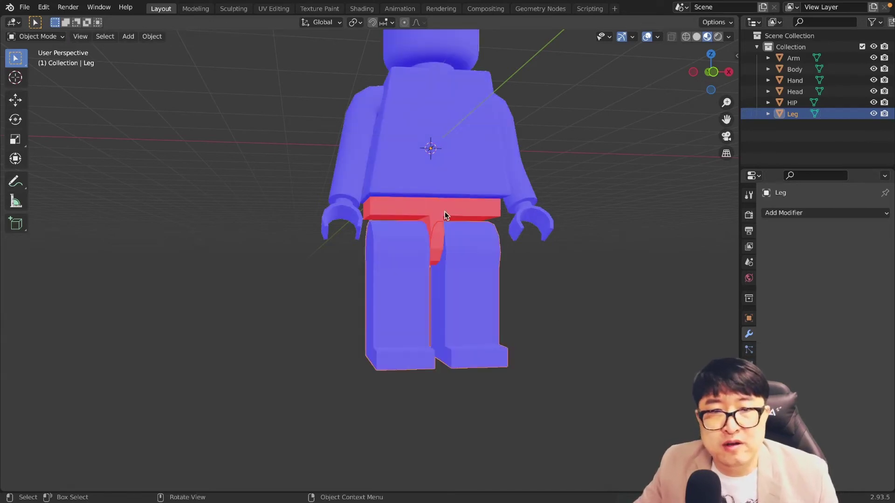
# Recalculate the HIP mesh normals outward, then turn off Face Orientation
pyautogui.click(468, 212)
pyautogui.press('Tab')
pyautogui.hotkey('shift', 'n')
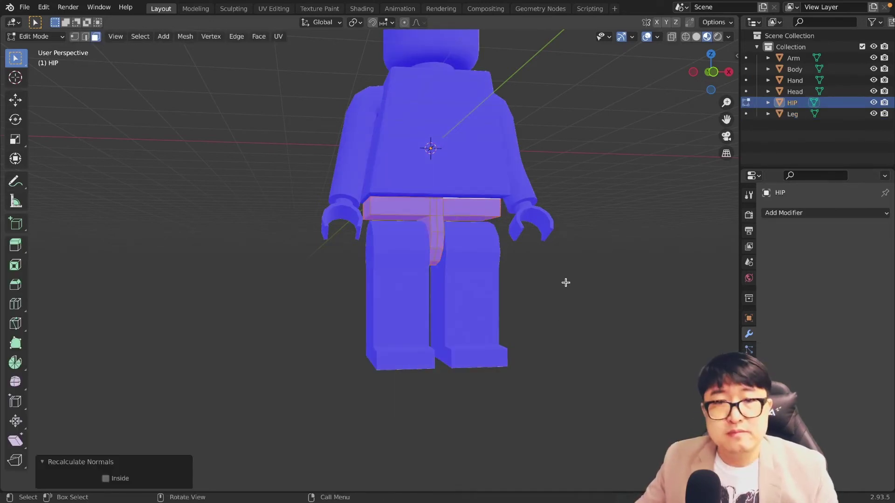
pyautogui.press('Tab')
pyautogui.click(657, 36)
pyautogui.click(588, 253)
pyautogui.moveTo(565, 281)
pyautogui.mouseDown(button='middle')
pyautogui.moveTo(587, 280)
pyautogui.moveTo(579, 259)
pyautogui.mouseUp(button='middle')
pyautogui.scroll(-3, 580, 309)
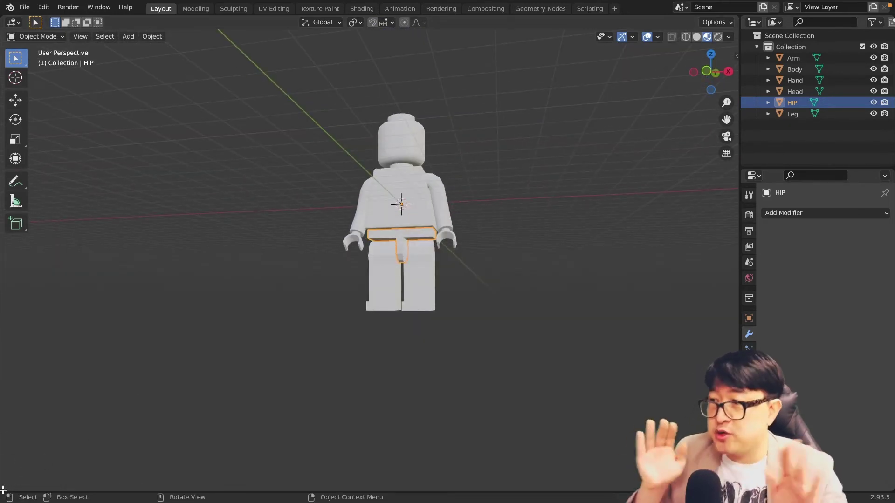
# Split the viewport and make the lower area a UV Editor
pyautogui.moveTo(3, 489); pyautogui.dragTo(4, 263)
pyautogui.click(12, 270)
pyautogui.click(93, 324)
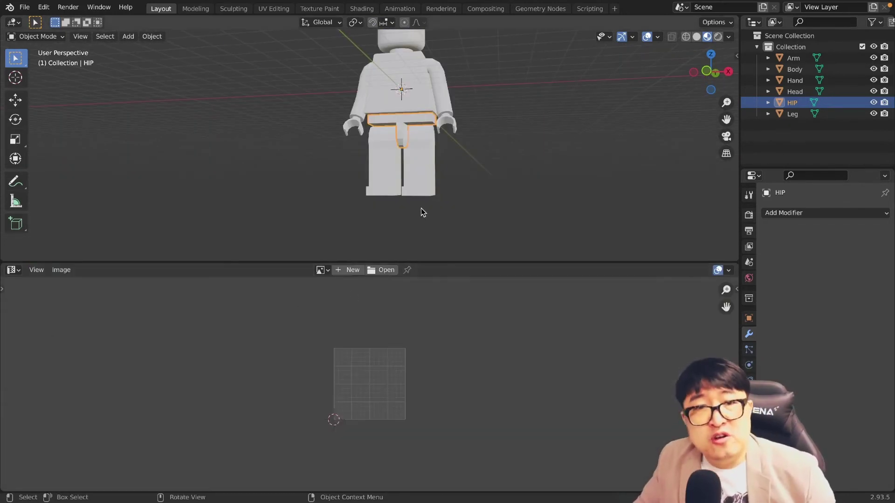
pyautogui.scroll(4, 408, 321)
# Unwrap the whole Head mesh with Smart UV Project
pyautogui.scroll(2, 490, 201)
pyautogui.click(428, 95)
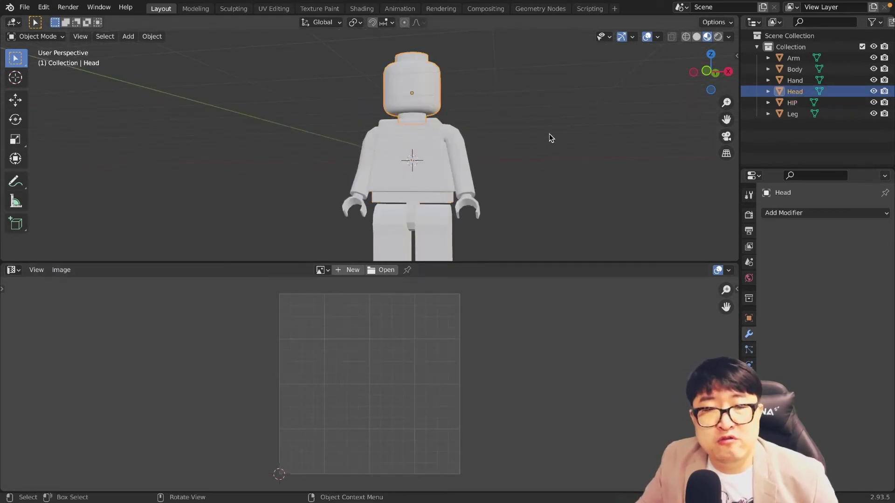
pyautogui.press('Tab')
pyautogui.press('a')
pyautogui.scroll(1, 515, 124)
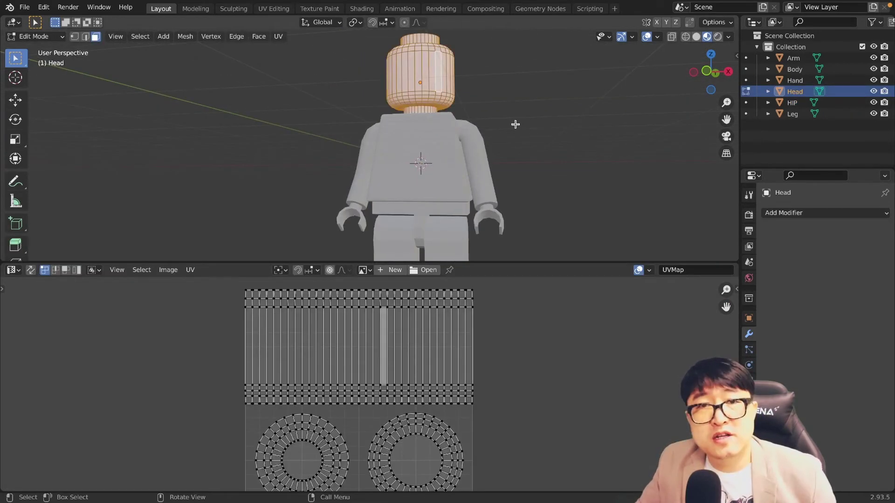
pyautogui.press('u')
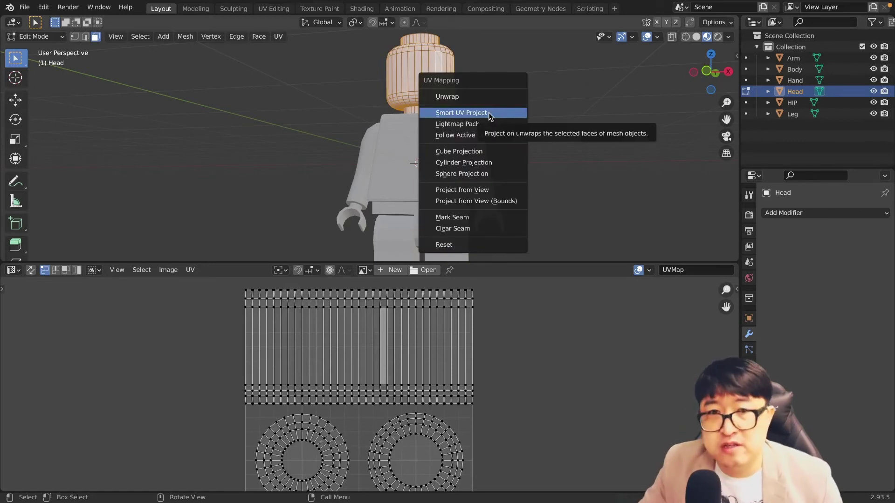
pyautogui.click(487, 113)
pyautogui.click(512, 207)
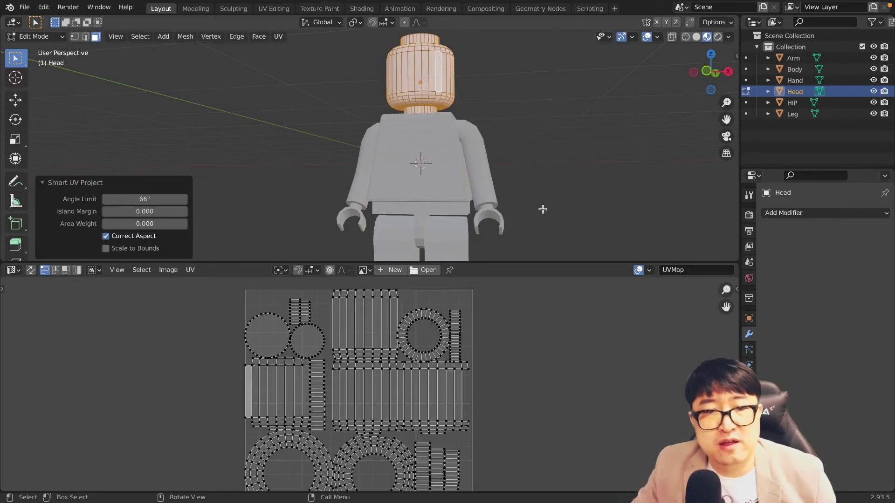
# Unwrap the Arm mesh with Smart UV Project
pyautogui.press('Tab')
pyautogui.click(497, 187)
pyautogui.press('Tab')
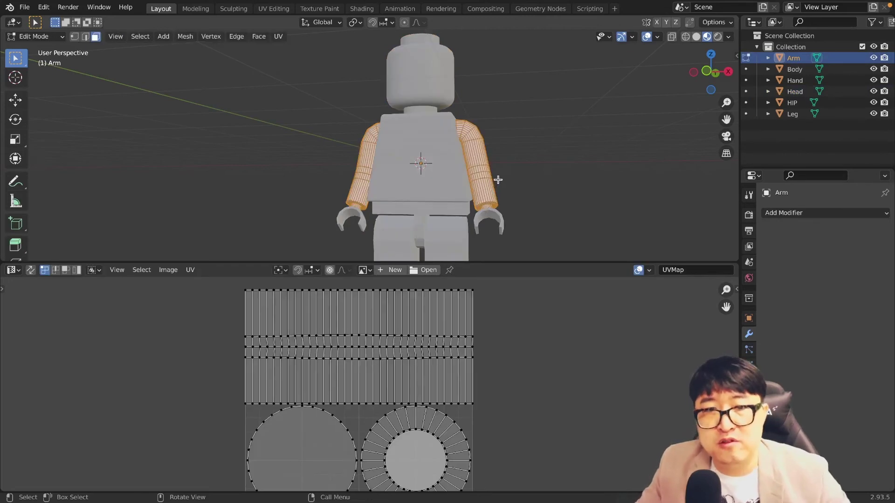
pyautogui.press('u')
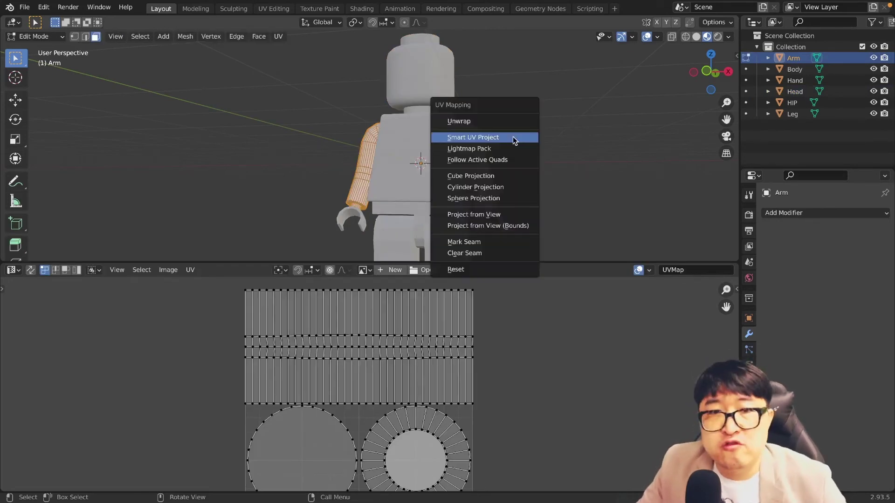
pyautogui.click(512, 136)
pyautogui.click(512, 227)
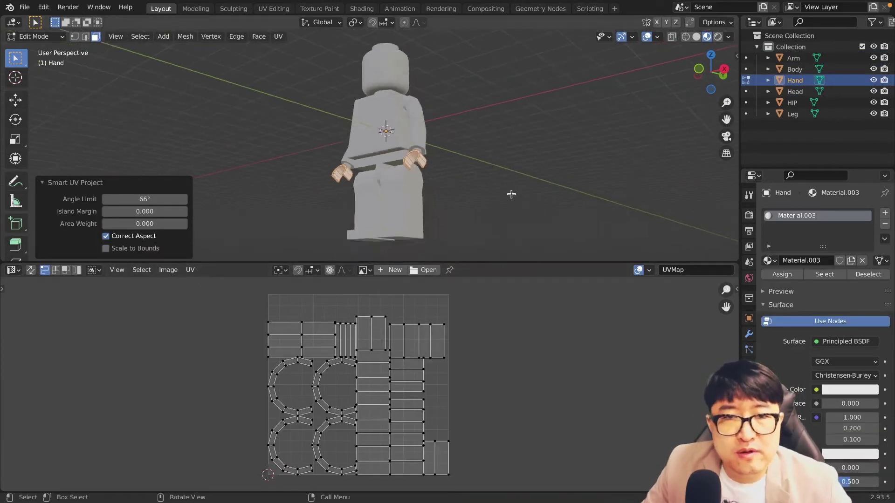
pyautogui.press('Tab')
pyautogui.moveTo(430, 191); pyautogui.dragTo(455, 202, button='middle')
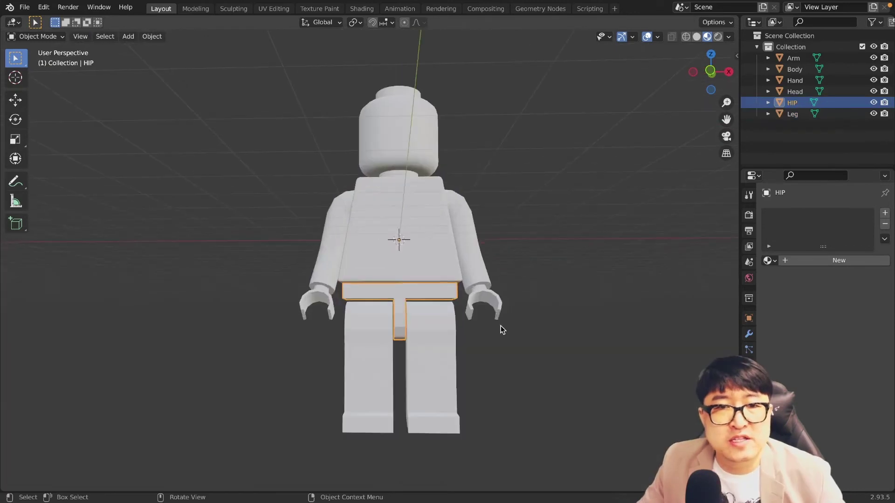
# Export the minifigure as Wavefront OBJ named lego.obj to the Desktop
pyautogui.click(26, 7)
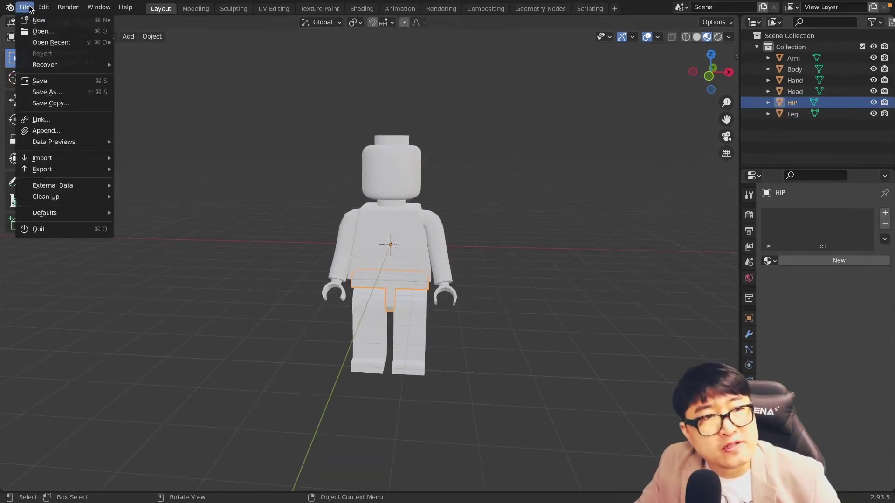
pyautogui.moveTo(28, 60)
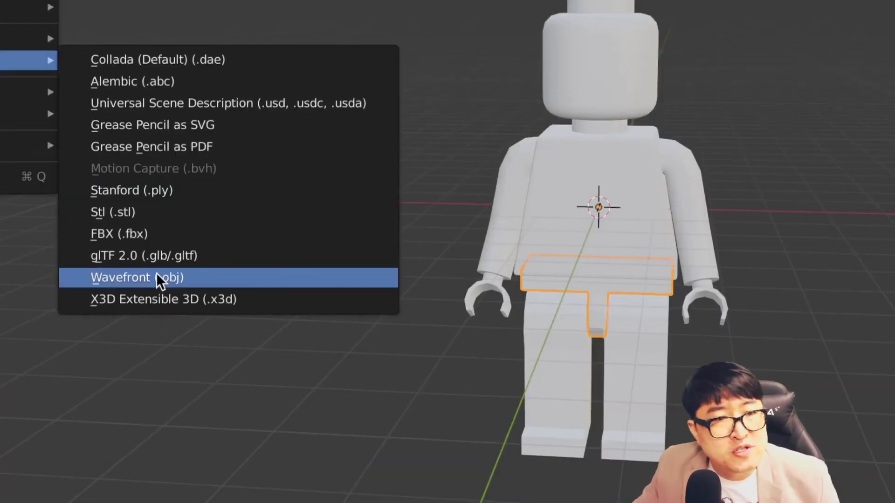
pyautogui.click(168, 278)
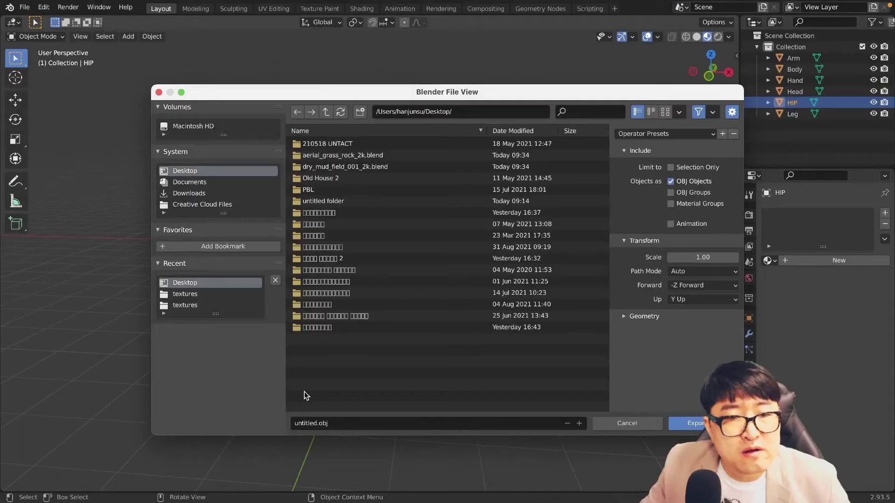
pyautogui.click(305, 423)
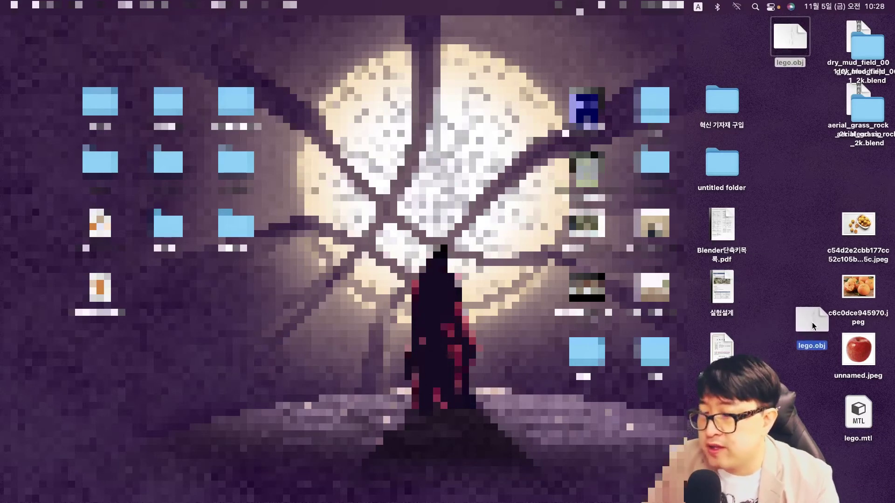
pyautogui.moveTo(811, 326); pyautogui.dragTo(811, 329)
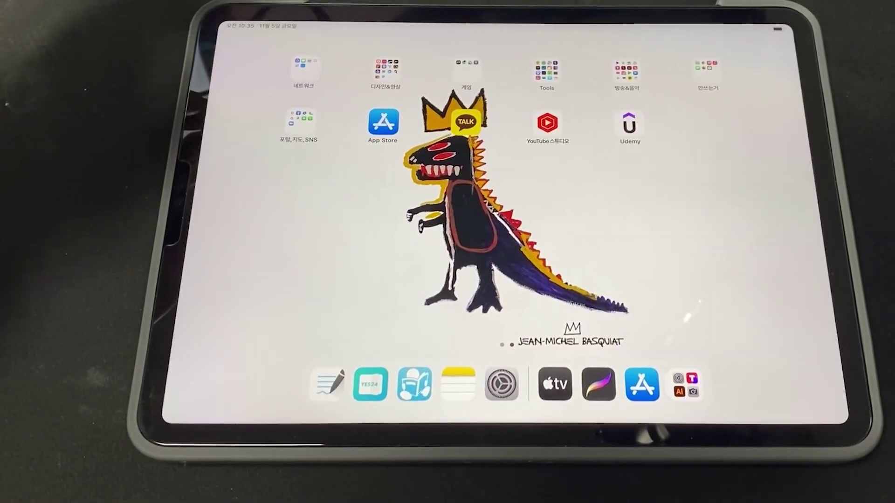
# Import the lego model into Procreate from the NO NAME drive
pyautogui.click(597, 384)
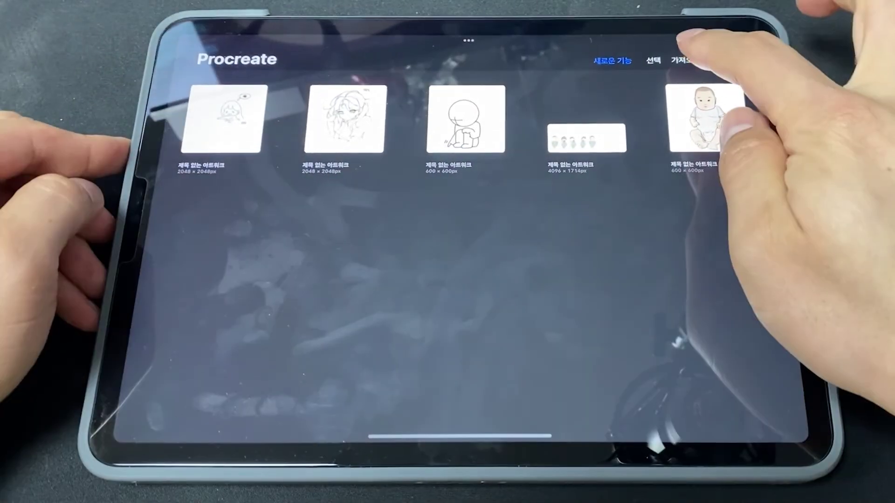
pyautogui.click(668, 47)
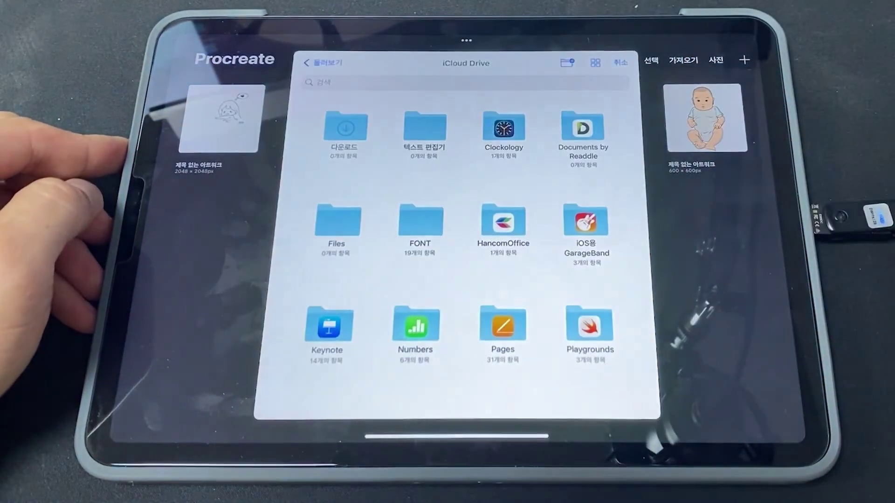
pyautogui.click(323, 63)
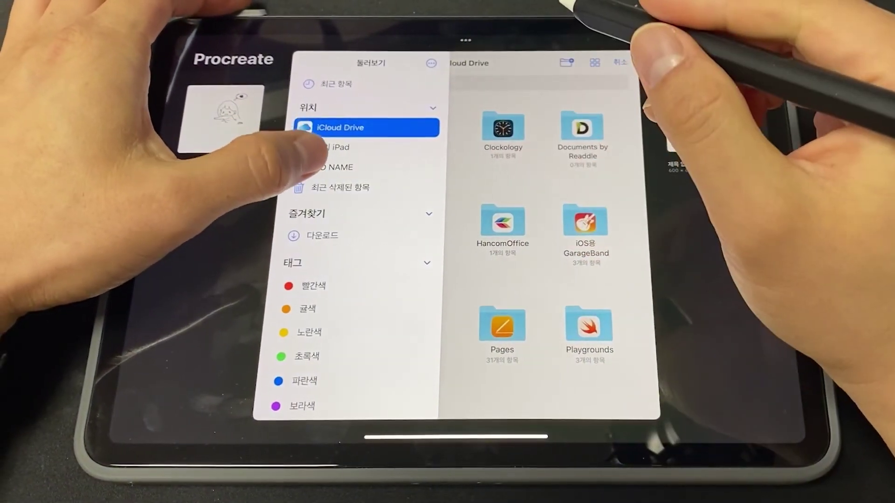
pyautogui.click(329, 167)
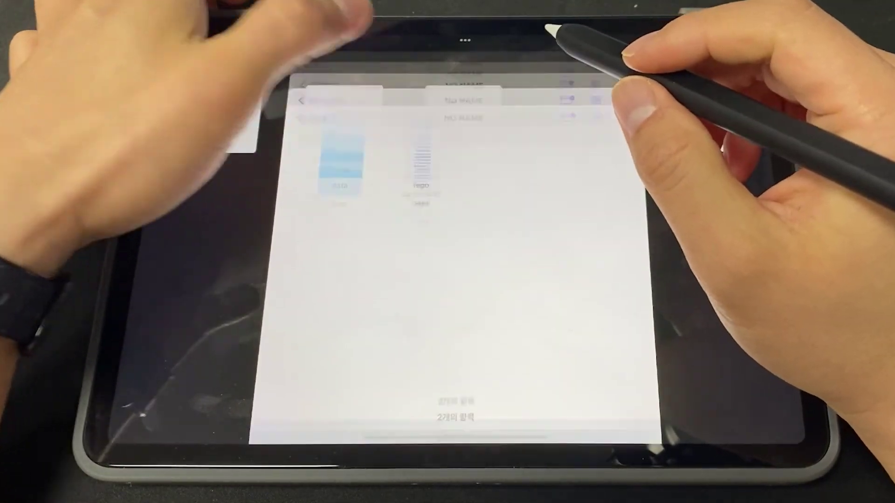
pyautogui.click(422, 124)
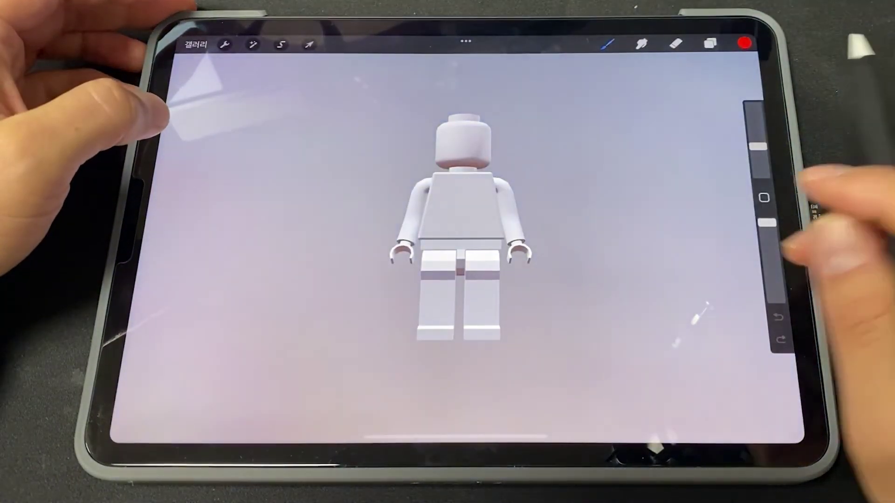
pyautogui.scroll(5, 462, 233)
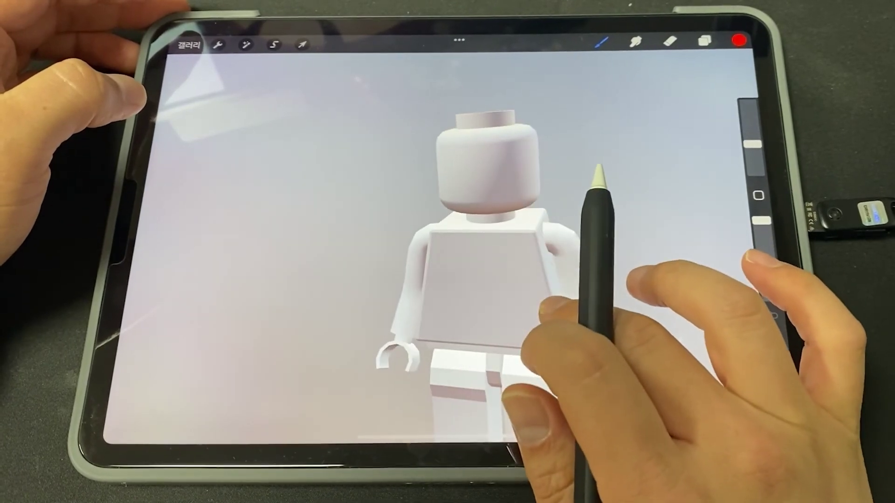
# Drag the base layer from Material.003 into the body part's layer group
pyautogui.click(703, 40)
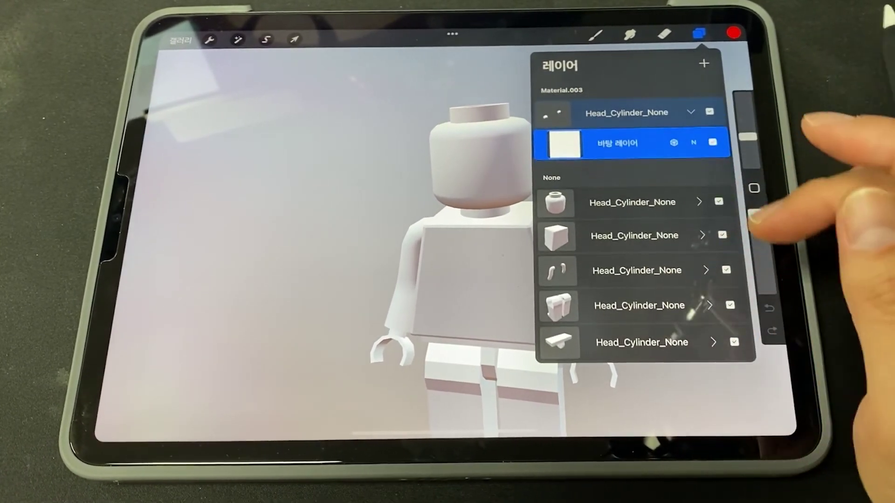
pyautogui.moveTo(627, 144); pyautogui.dragTo(638, 233)
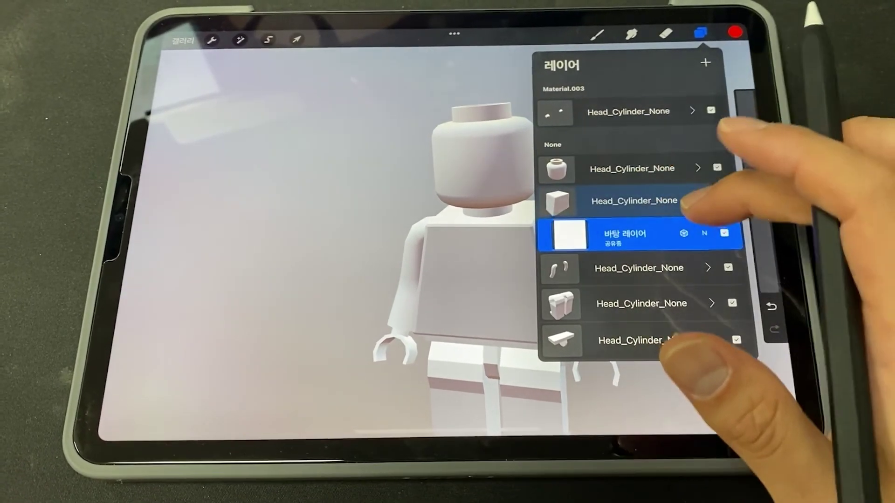
pyautogui.moveTo(643, 152); pyautogui.dragTo(652, 233)
pyautogui.click(701, 233)
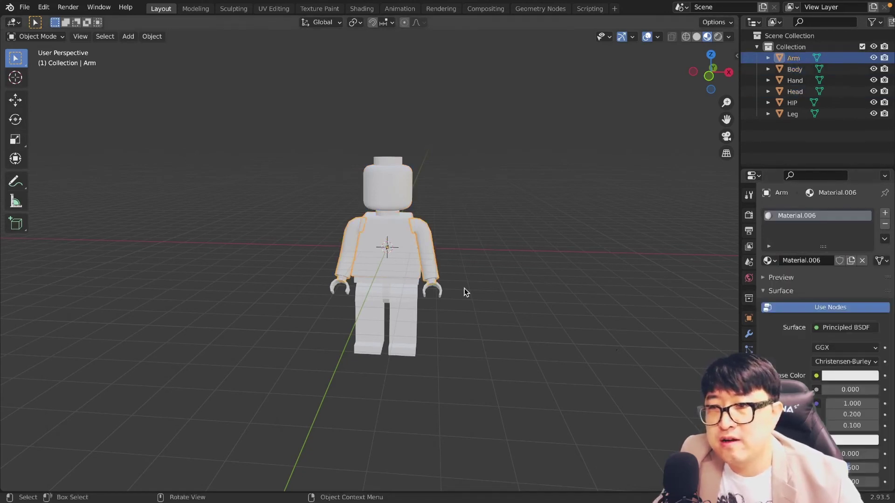
# Select the Leg and Head pieces to read their materials, Material.004 on the head
pyautogui.click(390, 325)
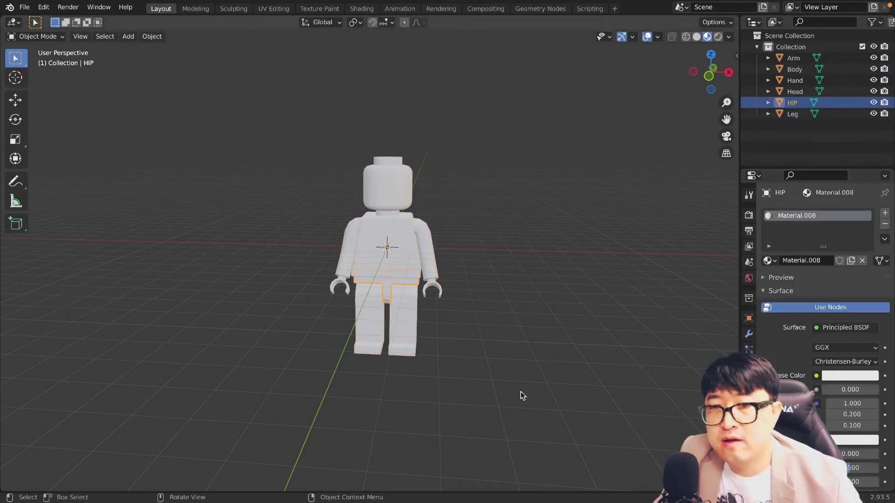
pyautogui.moveTo(522, 395); pyautogui.dragTo(487, 318, button='middle')
pyautogui.click(429, 268)
pyautogui.click(400, 247)
pyautogui.click(385, 186)
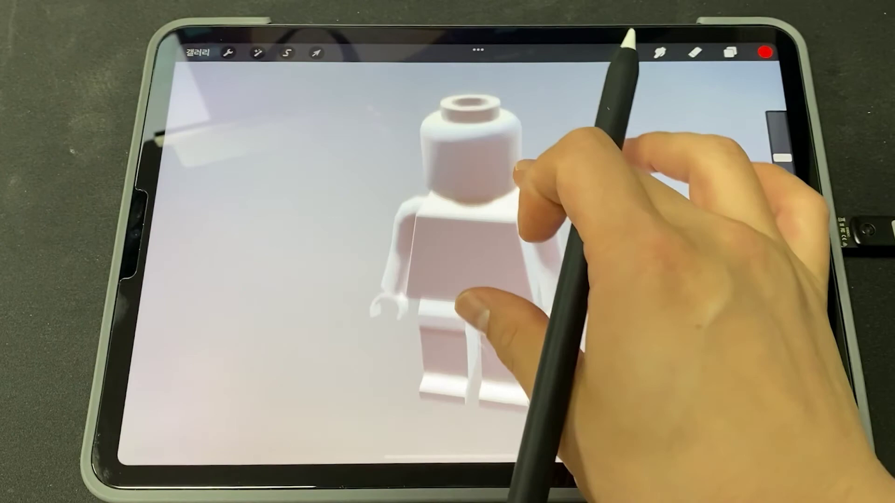
# Fill the head's Material.004 base layer with a tan skin colour
pyautogui.scroll(3, 484, 233)
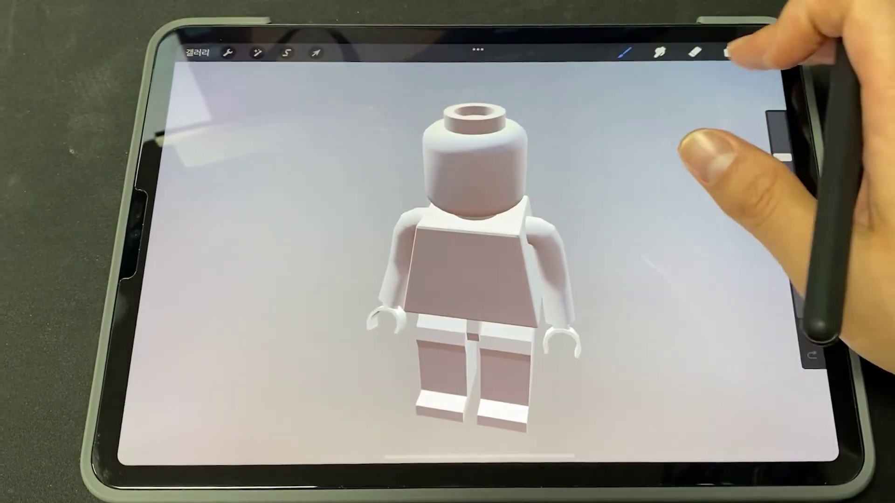
pyautogui.click(737, 53)
pyautogui.scroll(-5, 676, 279)
pyautogui.scroll(5, 675, 280)
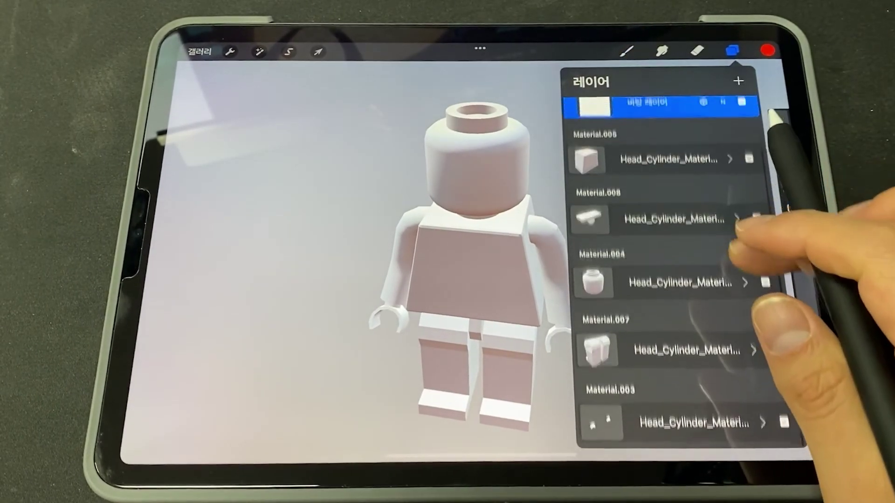
pyautogui.click(754, 355)
pyautogui.click(573, 410)
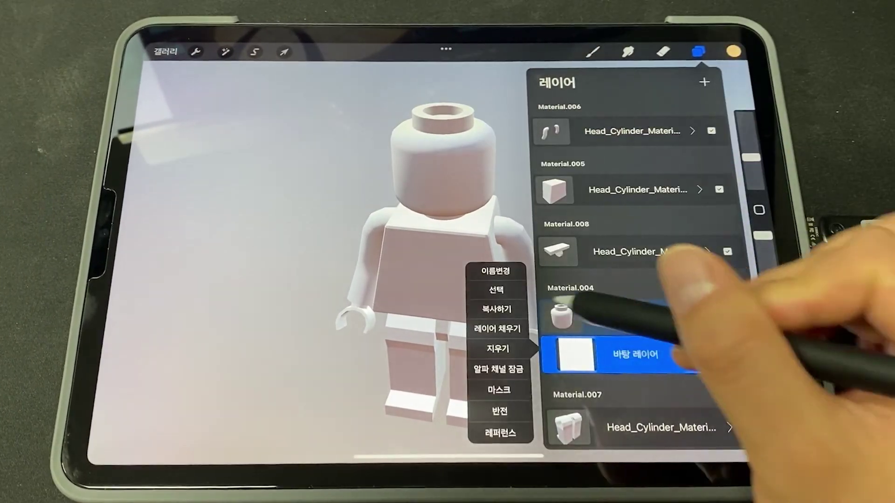
pyautogui.click(511, 332)
pyautogui.click(698, 51)
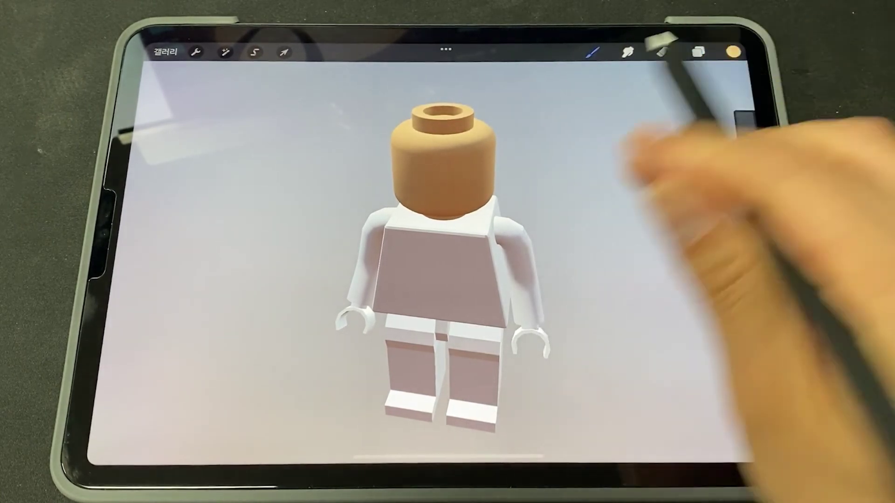
# Pick black and a brush, then draw a small mouth on the head
pyautogui.moveTo(535, 223); pyautogui.dragTo(583, 219)
pyautogui.scroll(3, 498, 280)
pyautogui.click(732, 51)
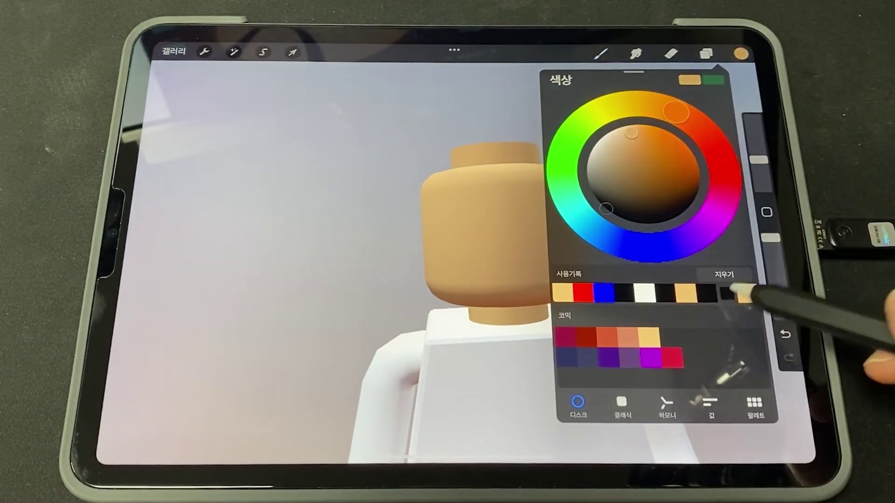
pyautogui.click(740, 53)
pyautogui.click(600, 54)
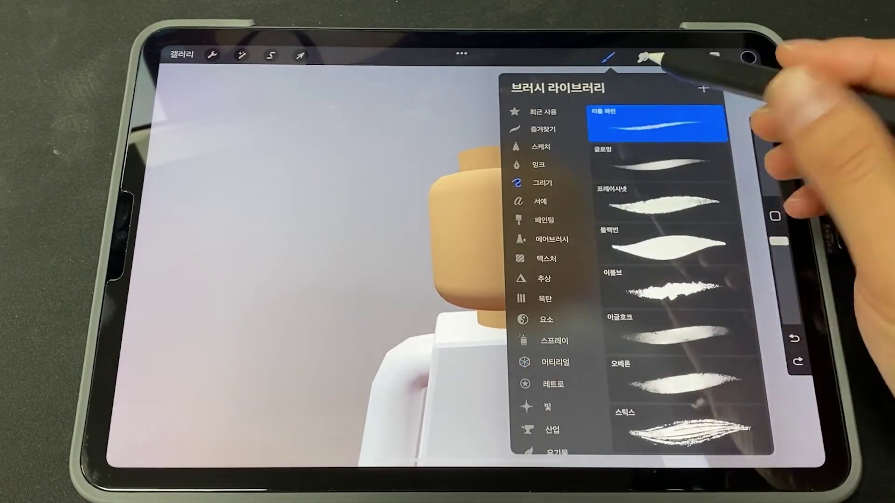
pyautogui.click(606, 55)
pyautogui.moveTo(489, 233); pyautogui.dragTo(606, 223)
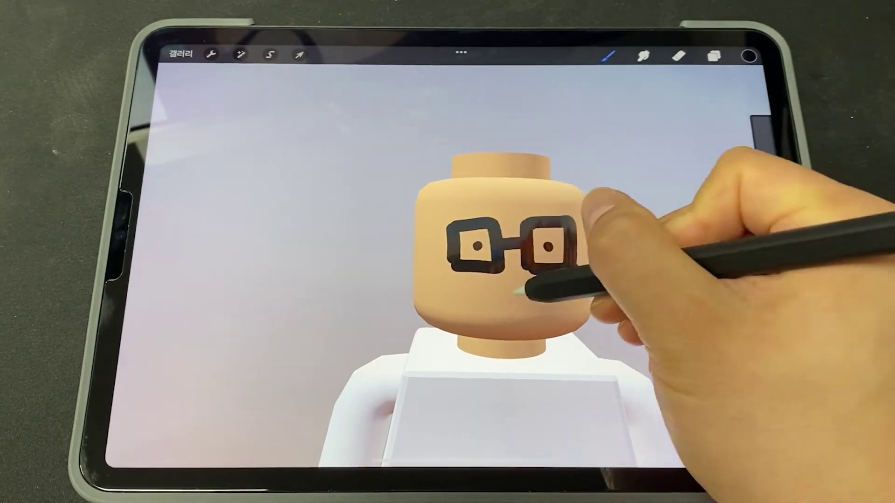
pyautogui.moveTo(508, 286); pyautogui.dragTo(536, 290)
pyautogui.moveTo(661, 209)
pyautogui.mouseDown()
pyautogui.moveTo(605, 187)
pyautogui.moveTo(580, 189)
pyautogui.mouseUp()
pyautogui.click(608, 56)
# Set the brush's 3D material roughness to 58% in Brush Studio
pyautogui.click(727, 288)
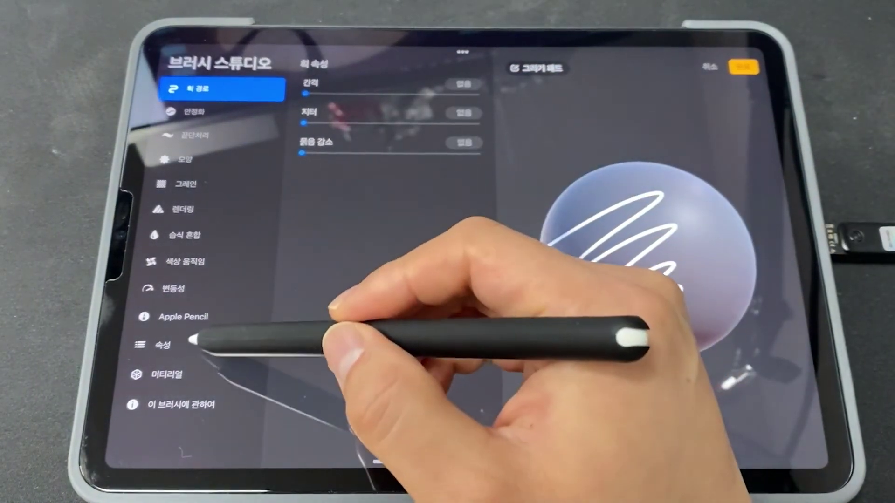
pyautogui.click(154, 374)
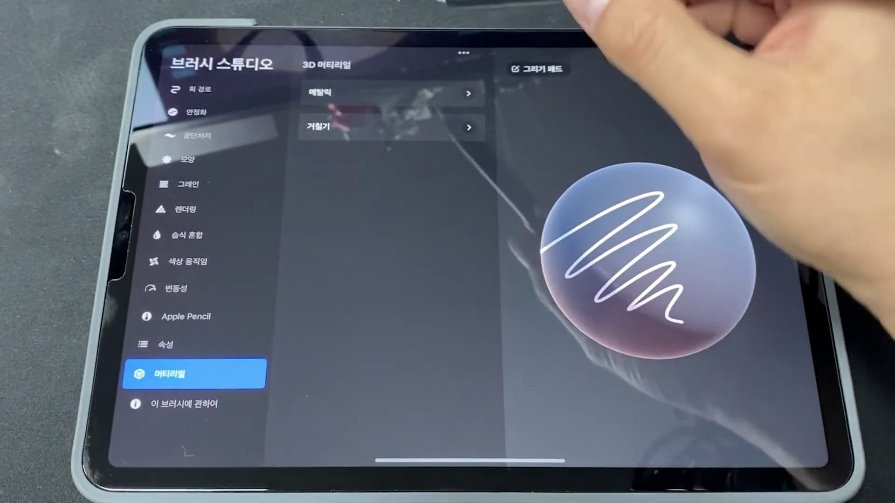
pyautogui.click(326, 127)
pyautogui.moveTo(356, 160)
pyautogui.mouseDown()
pyautogui.moveTo(415, 160)
pyautogui.moveTo(310, 161)
pyautogui.mouseUp()
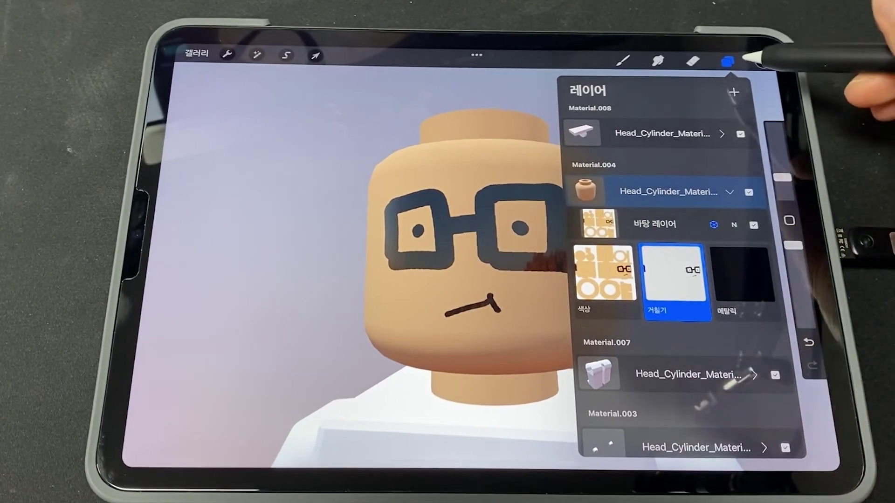
pyautogui.click(623, 61)
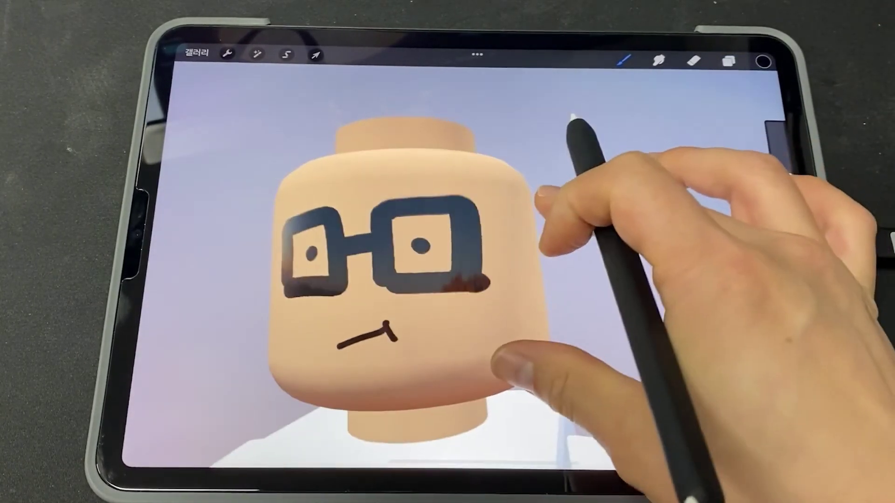
pyautogui.moveTo(529, 359); pyautogui.dragTo(419, 279)
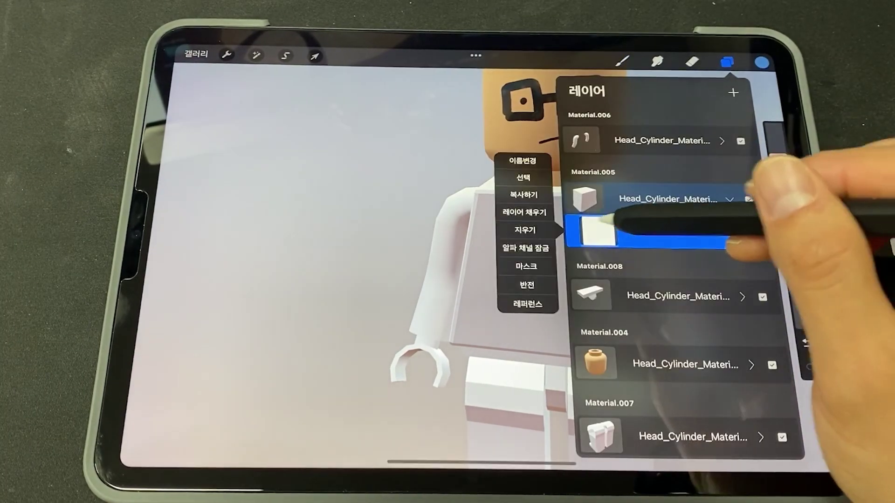
# Fill the torso blue, paint a white collar, and choose a brush for the arms
pyautogui.click(540, 211)
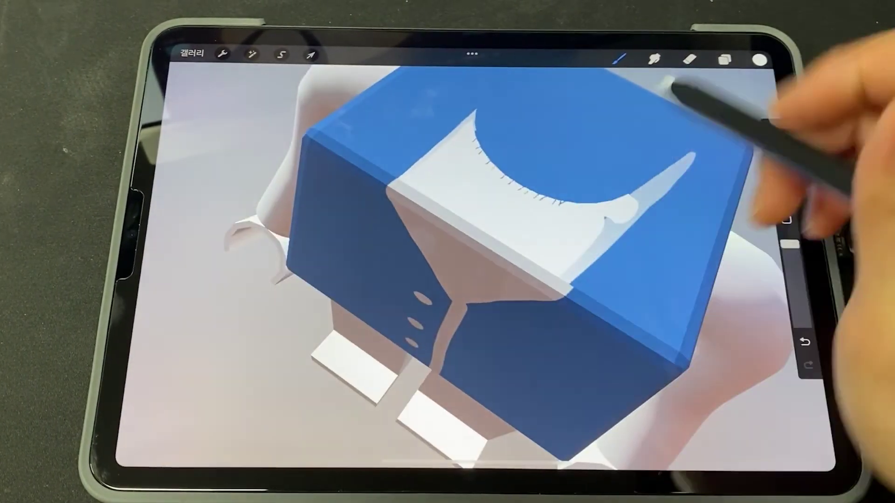
pyautogui.moveTo(671, 84)
pyautogui.mouseDown()
pyautogui.moveTo(539, 70)
pyautogui.moveTo(529, 90)
pyautogui.moveTo(676, 154)
pyautogui.moveTo(594, 184)
pyautogui.moveTo(645, 125)
pyautogui.mouseUp()
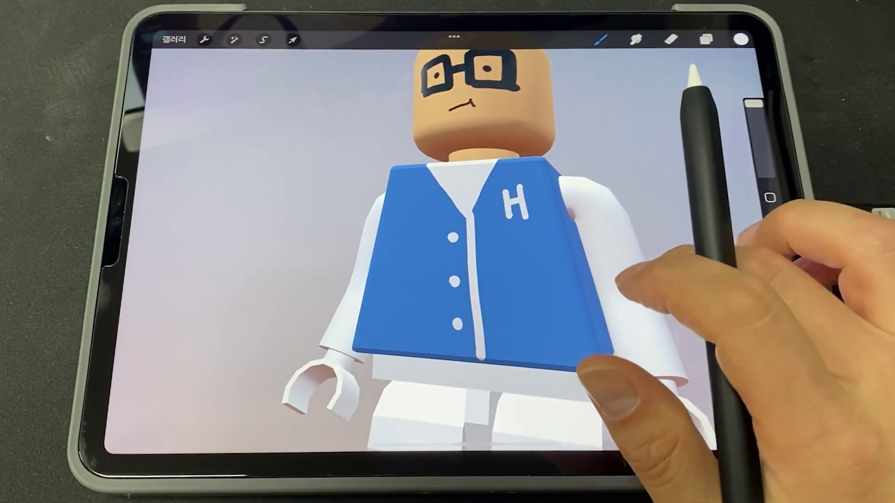
pyautogui.click(598, 39)
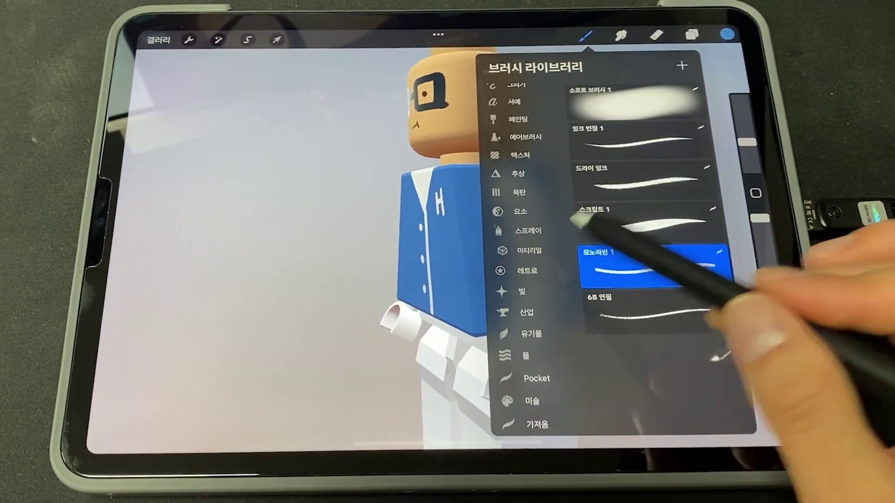
pyautogui.click(532, 238)
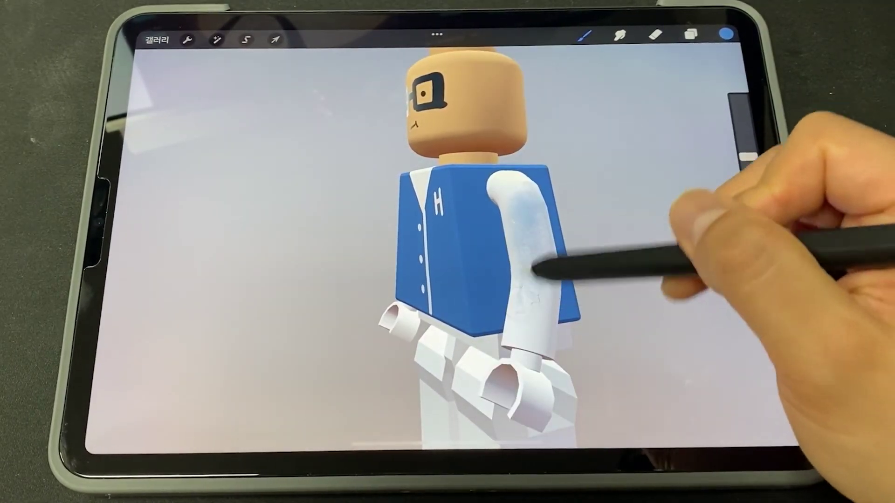
pyautogui.click(692, 35)
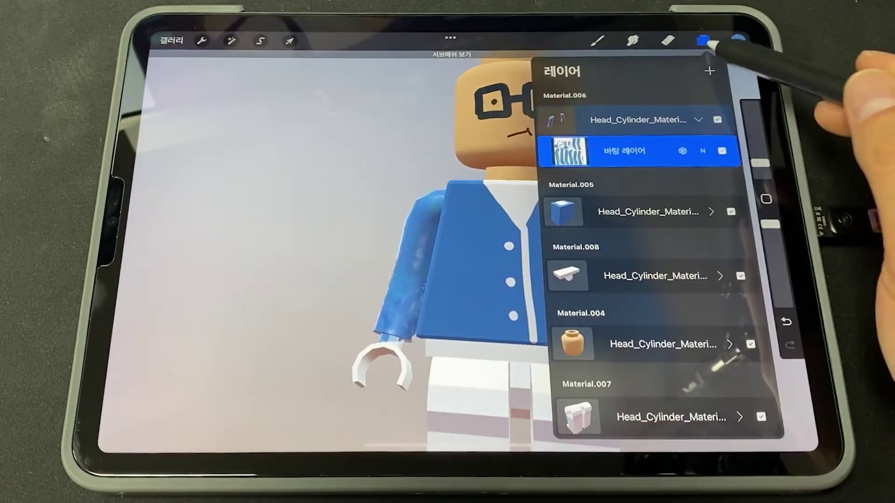
pyautogui.moveTo(671, 293)
pyautogui.mouseDown()
pyautogui.moveTo(703, 224)
pyautogui.moveTo(643, 160)
pyautogui.moveTo(599, 250)
pyautogui.moveTo(522, 256)
pyautogui.moveTo(565, 225)
pyautogui.moveTo(466, 255)
pyautogui.moveTo(595, 359)
pyautogui.moveTo(580, 326)
pyautogui.moveTo(569, 329)
pyautogui.moveTo(599, 319)
pyautogui.moveTo(599, 355)
pyautogui.mouseUp()
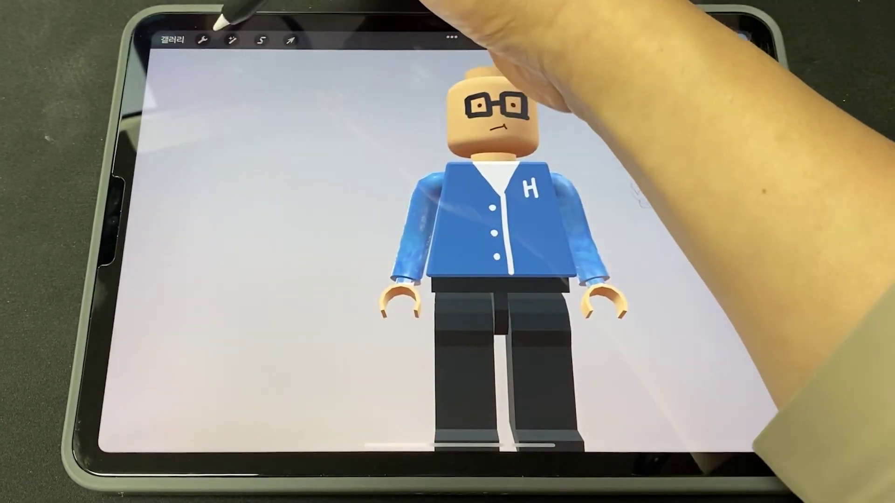
# Show the 2D texture map, add a blue stroke, then return to the 3D view
pyautogui.click(202, 40)
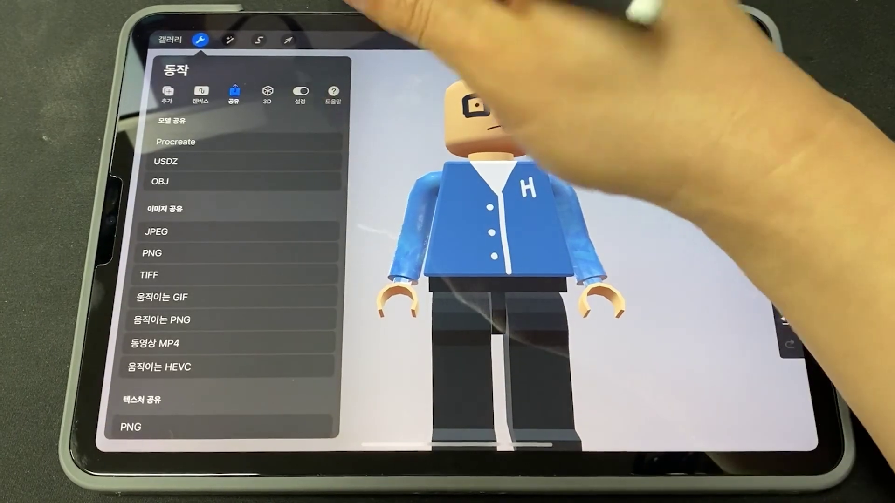
pyautogui.click(267, 92)
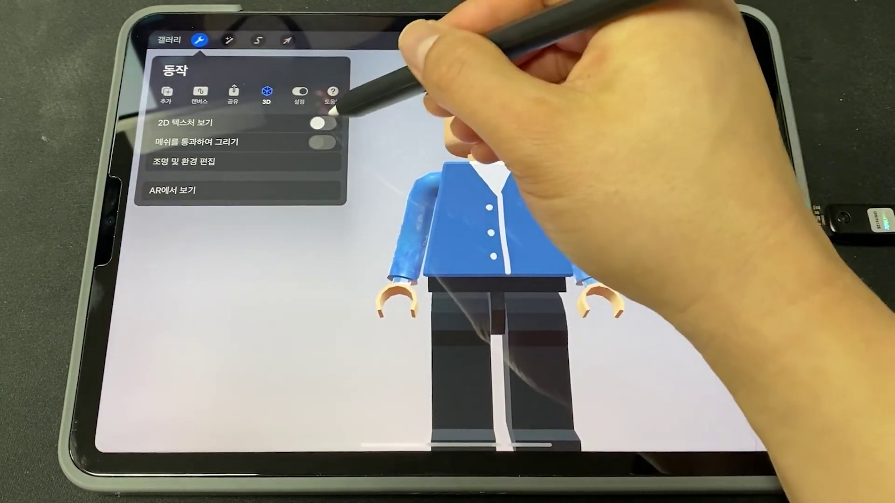
pyautogui.click(324, 123)
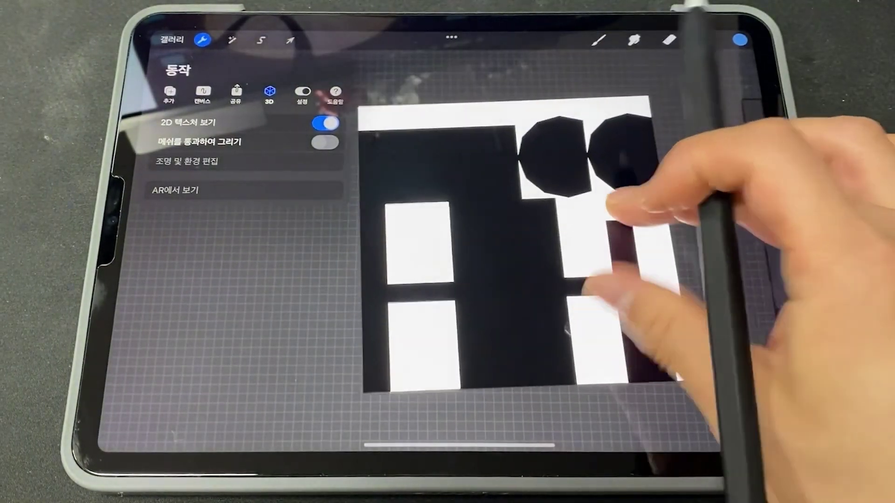
pyautogui.moveTo(524, 224); pyautogui.dragTo(545, 289)
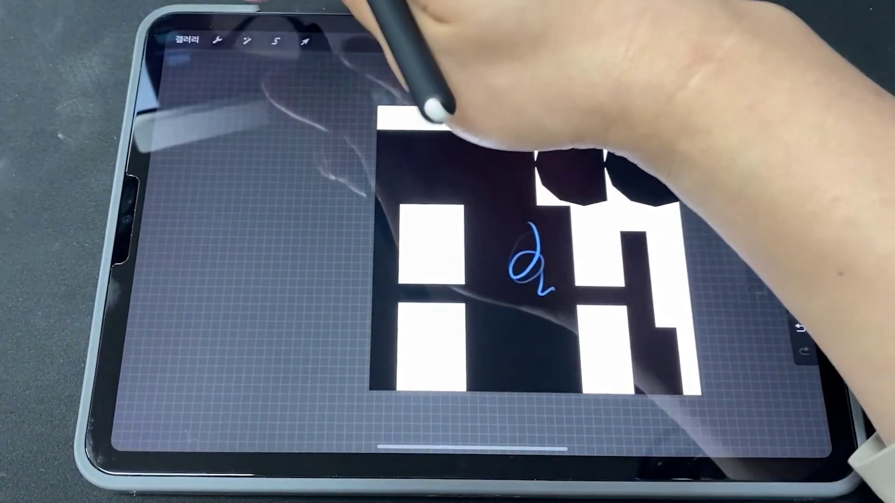
pyautogui.click(209, 40)
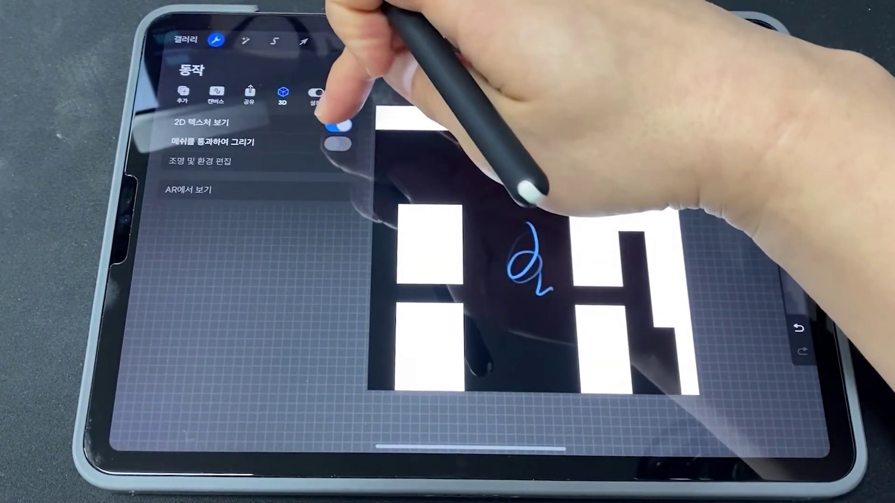
pyautogui.click(338, 124)
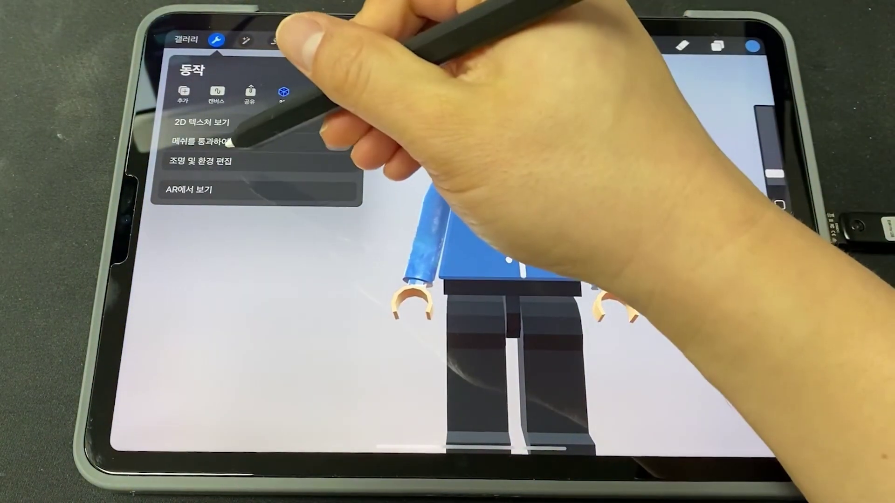
# Move a light around the figure and apply the pink-purple 강당 (Auditorium) environment
pyautogui.click(214, 161)
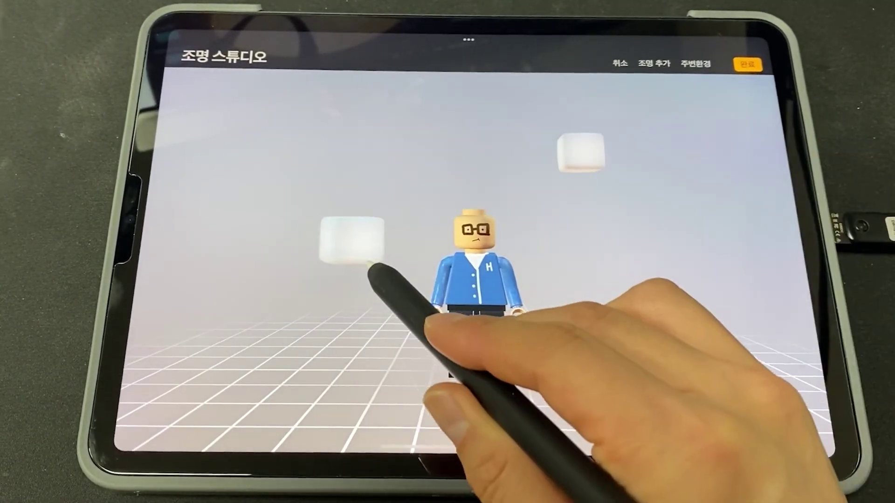
pyautogui.moveTo(350, 239); pyautogui.dragTo(291, 181)
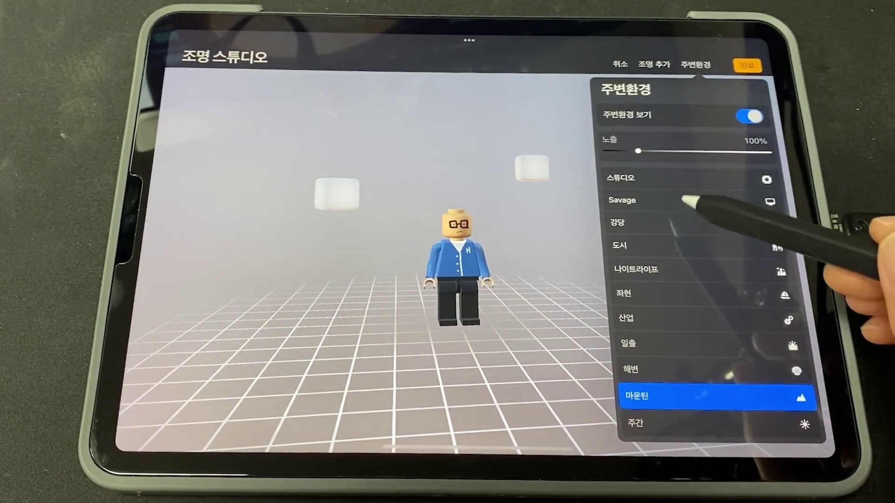
pyautogui.click(678, 183)
pyautogui.click(669, 201)
pyautogui.click(680, 222)
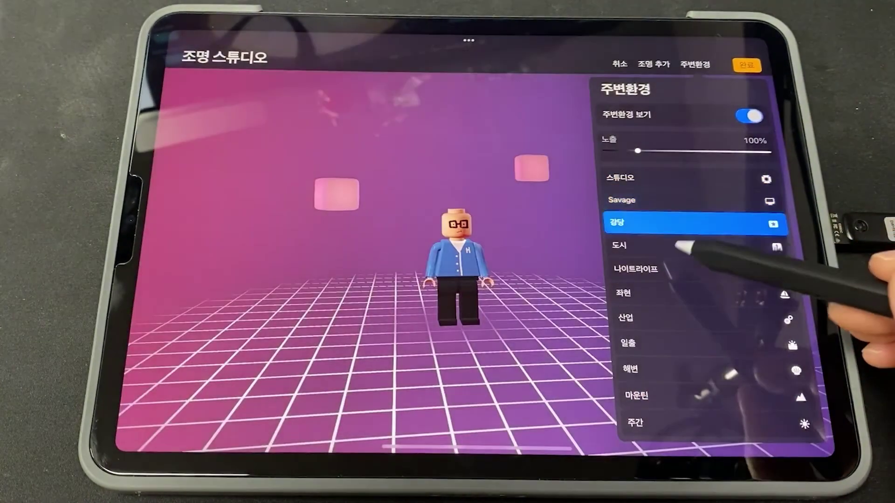
pyautogui.click(685, 245)
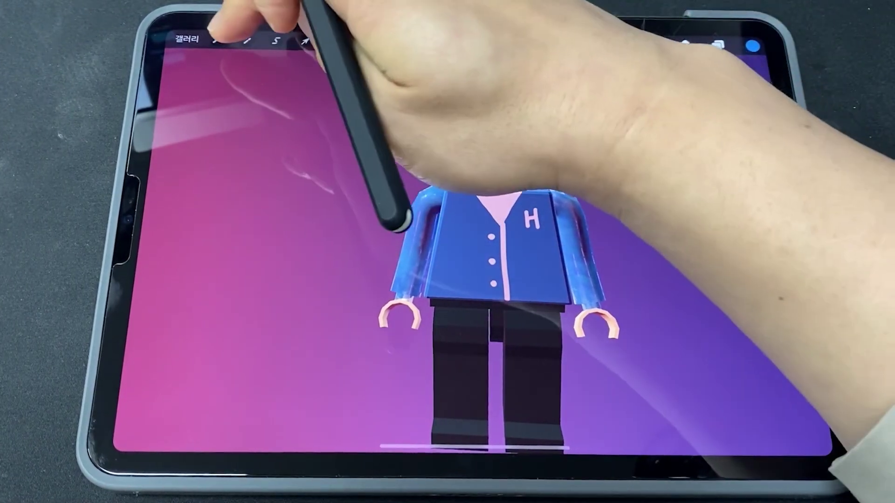
# Share the artwork as OBJ with Save to Files, saving the lego export onto the NO NAME drive
pyautogui.click(223, 41)
pyautogui.click(252, 95)
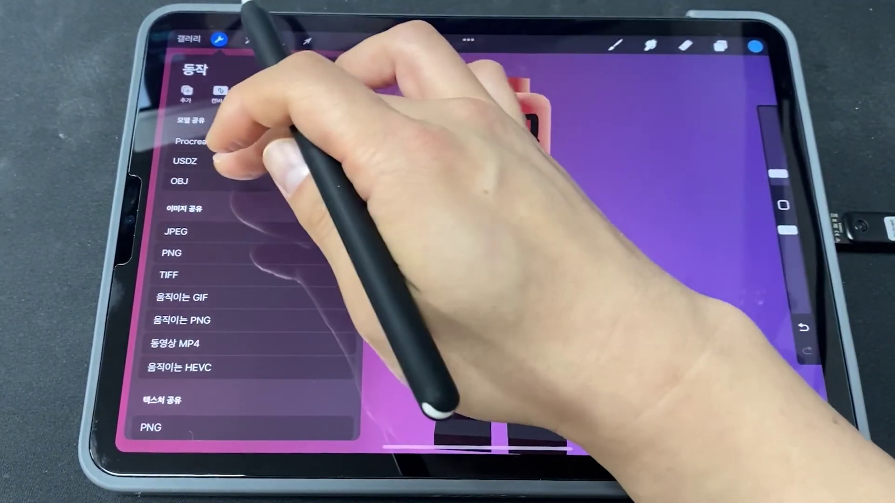
pyautogui.click(182, 181)
pyautogui.click(326, 291)
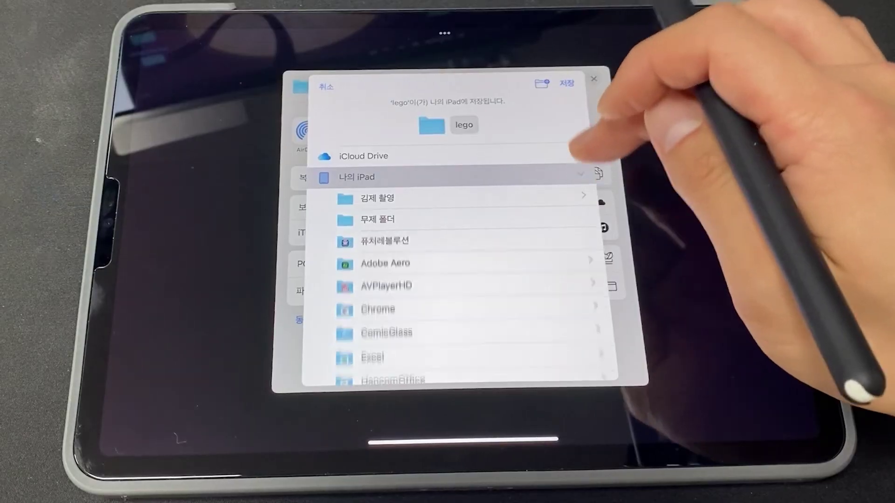
pyautogui.click(356, 177)
pyautogui.click(360, 199)
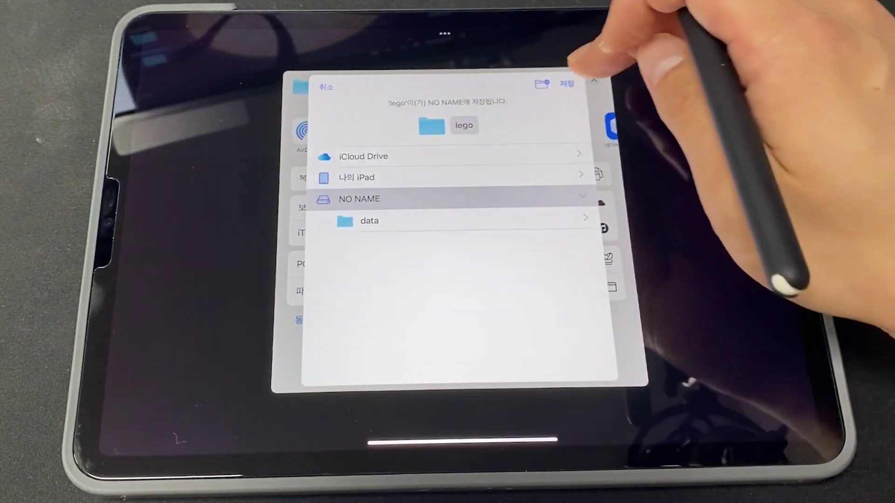
pyautogui.click(571, 85)
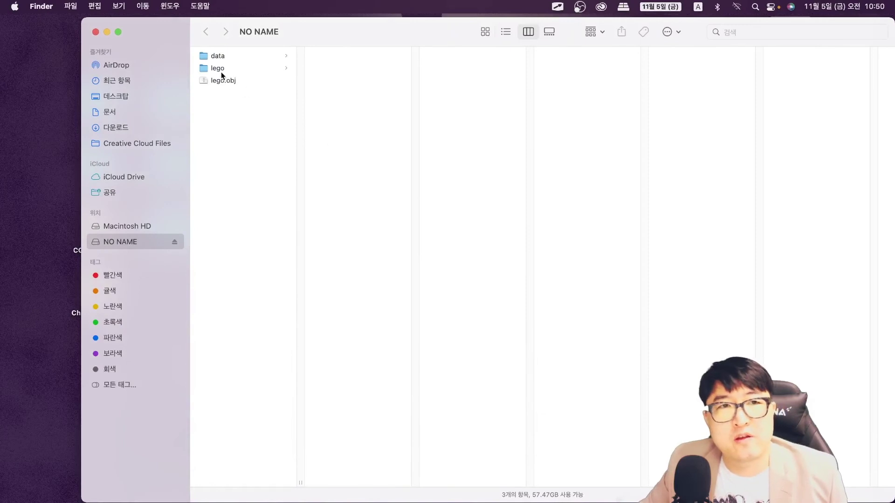
# Open the lego folder on NO NAME and preview the Material.003 colour and Material.006 roughness PNGs
pyautogui.click(246, 70)
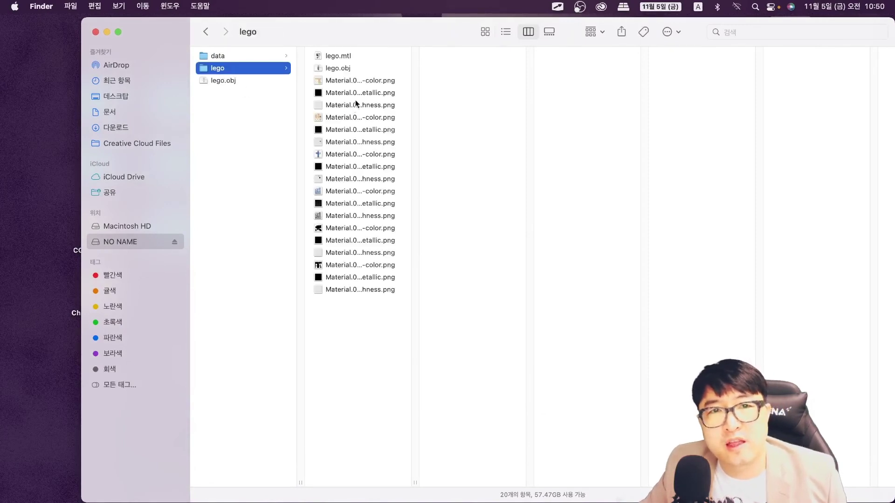
pyautogui.click(354, 80)
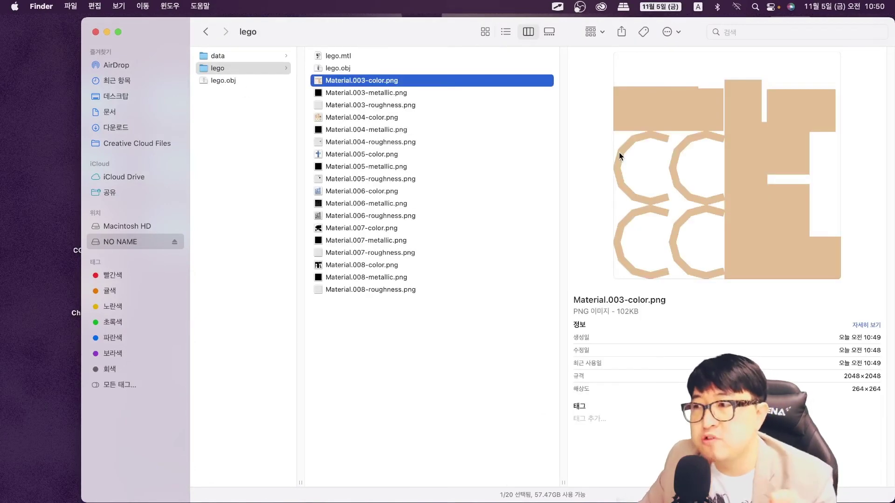
pyautogui.click(398, 105)
pyautogui.click(396, 217)
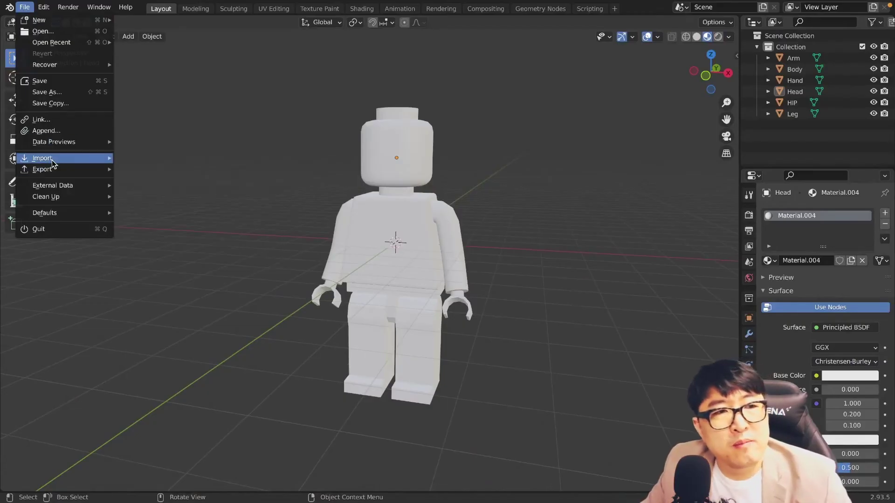
# Import lego.obj as a Wavefront OBJ and move it along X beside the white figure
pyautogui.click(172, 259)
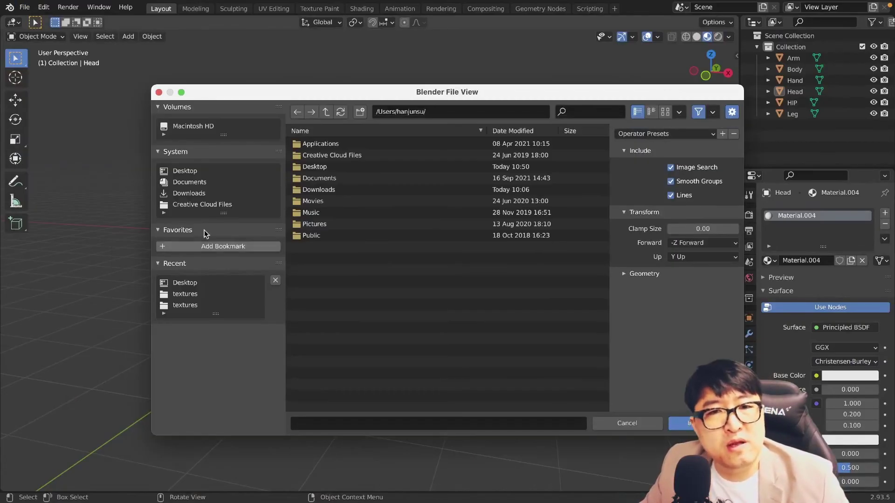
pyautogui.doubleClick(320, 158)
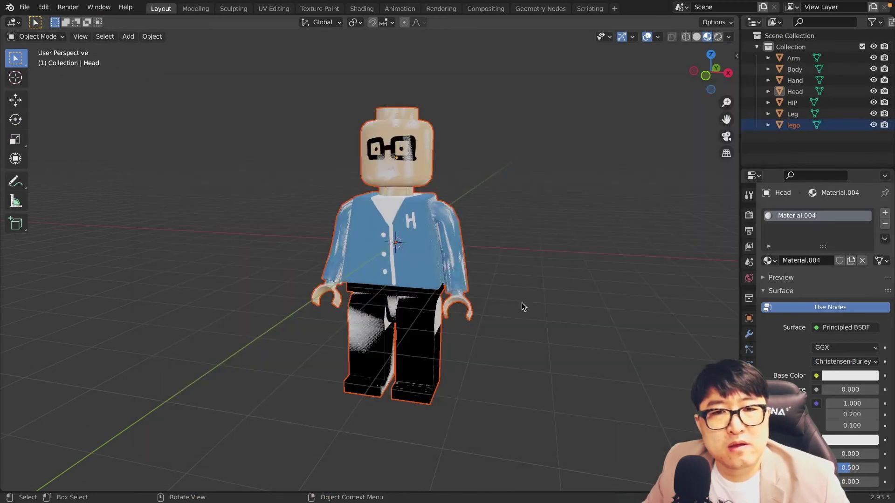
pyautogui.moveTo(522, 302); pyautogui.dragTo(559, 327, button='middle')
pyautogui.press('g')
pyautogui.press('x')
pyautogui.click(611, 370)
# Select the imported figure, frame both minifigures, and expand the lego object in the outliner
pyautogui.moveTo(610, 370); pyautogui.dragTo(646, 262, button='middle')
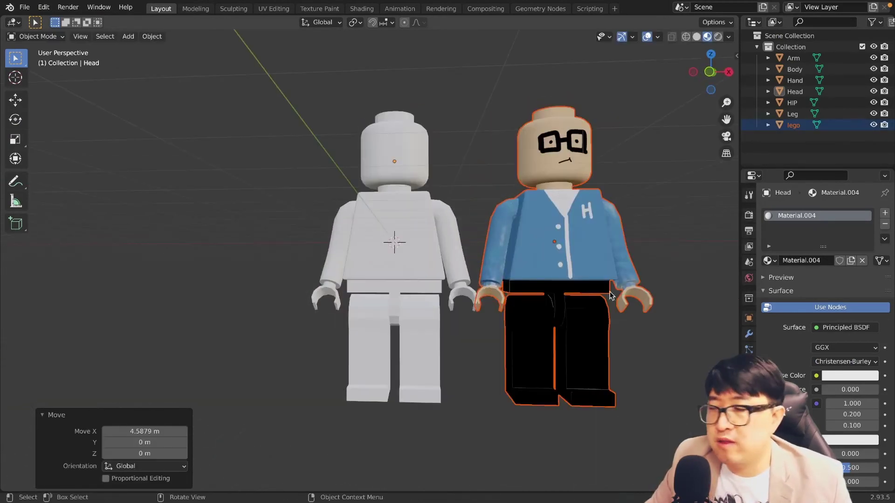
pyautogui.click(646, 262)
pyautogui.click(605, 265)
pyautogui.press('Home')
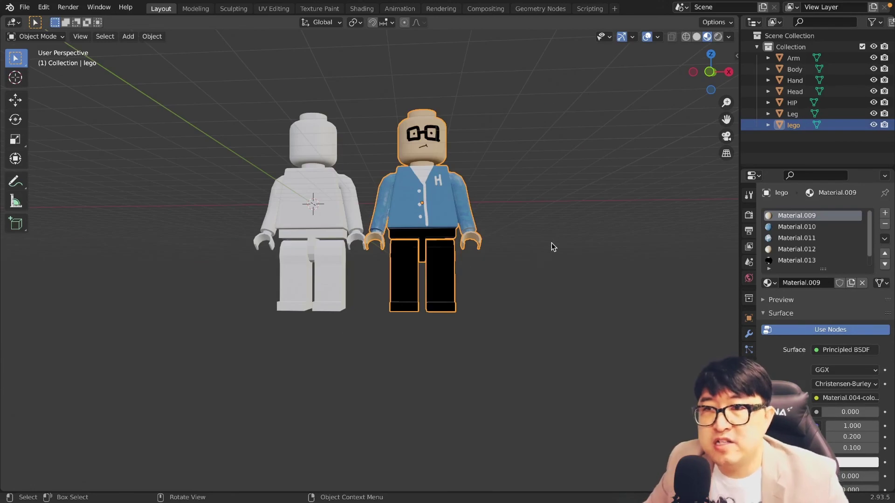
pyautogui.click(767, 125)
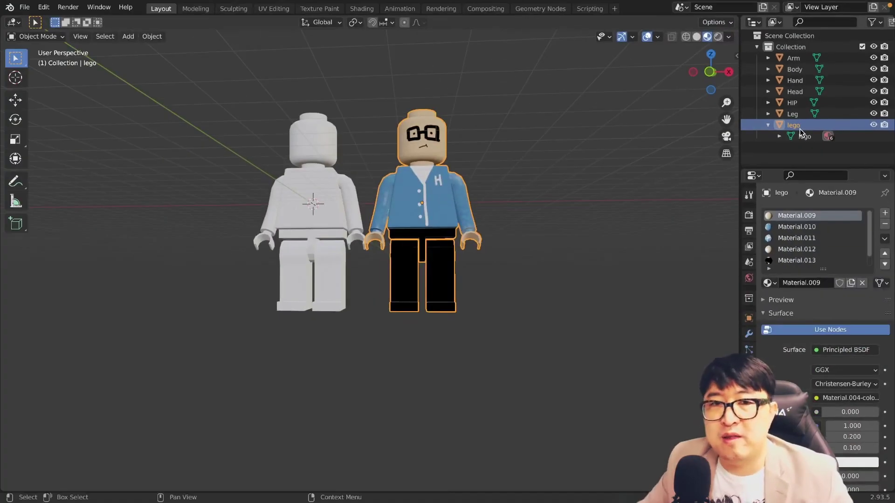
# Assign the Material.009 face texture to the white figure's Head
pyautogui.moveTo(585, 194); pyautogui.dragTo(595, 225, button='middle')
pyautogui.click(296, 111)
pyautogui.click(327, 206)
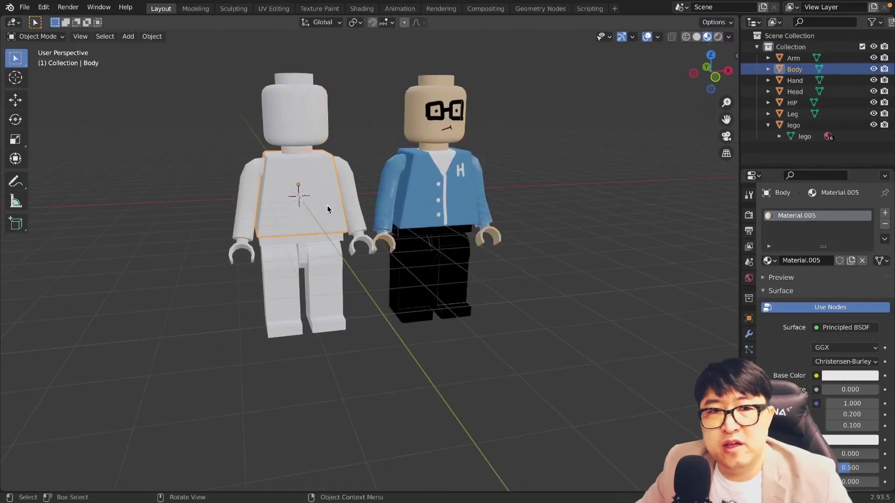
pyautogui.hotkey('ctrl', 'z')
pyautogui.hotkey('ctrl', 'z')
pyautogui.hotkey('ctrl', 'shift', 'z')
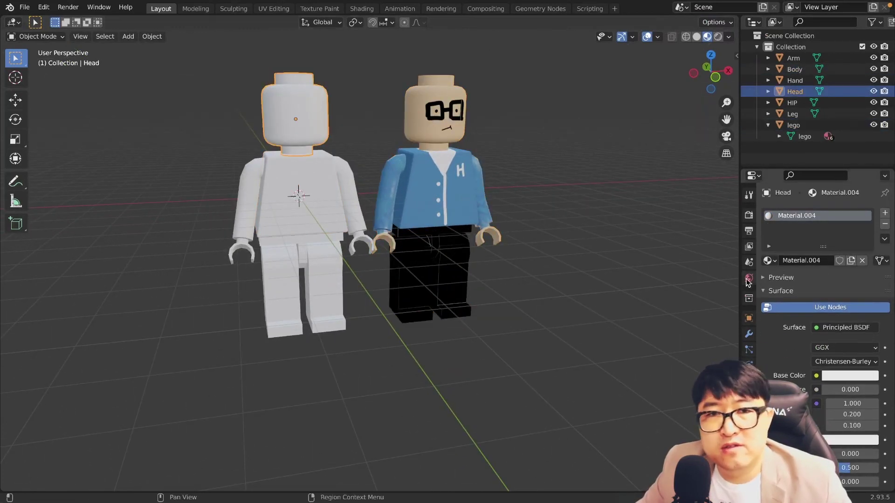
pyautogui.click(771, 261)
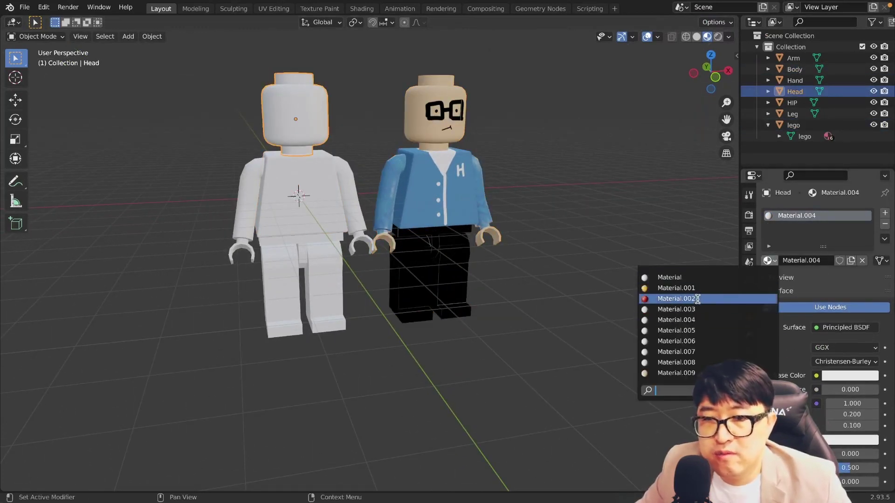
pyautogui.click(686, 373)
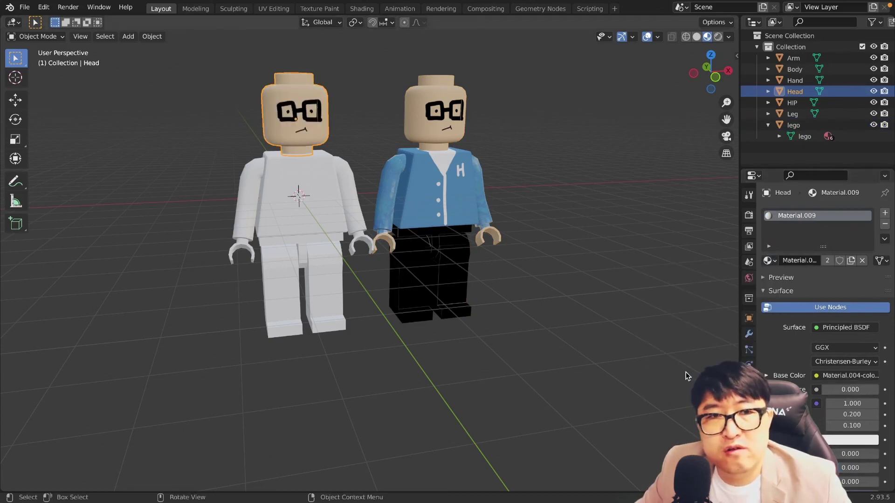
# Give the white figure's Body the blue shirt material, select its Leg, and view from the front
pyautogui.click(303, 205)
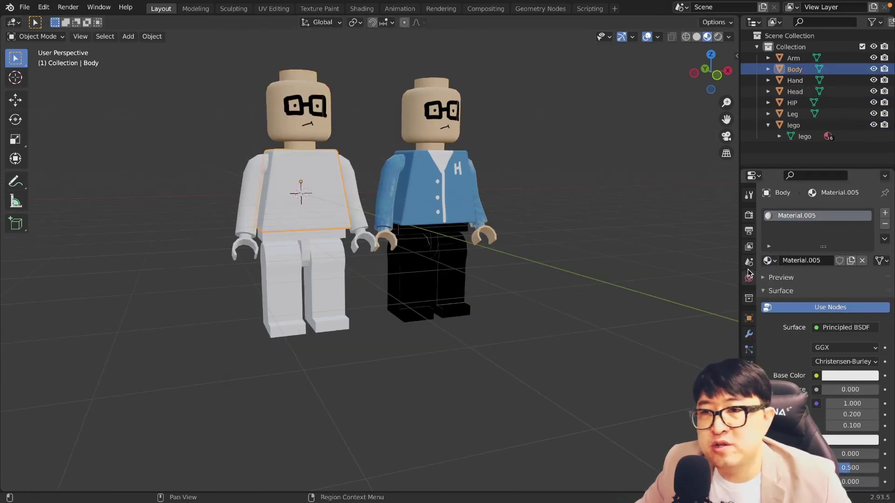
pyautogui.click(767, 261)
pyautogui.click(688, 341)
pyautogui.click(298, 280)
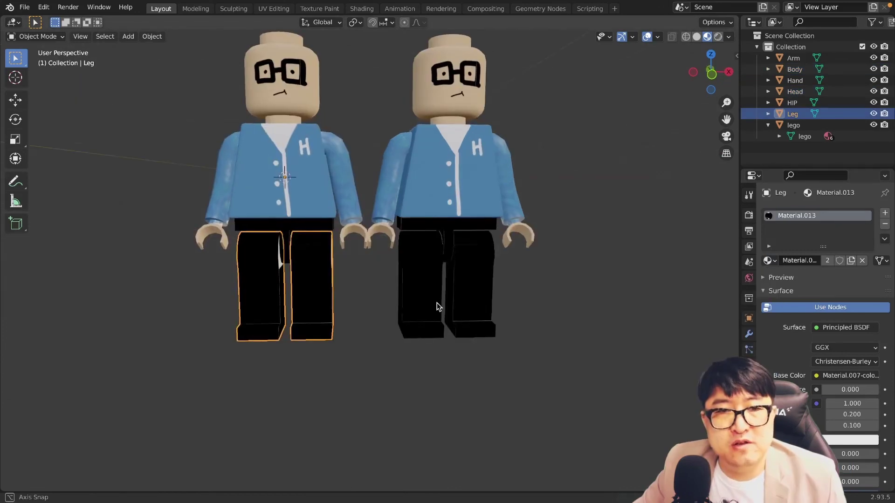
pyautogui.scroll(-3, 439, 306)
pyautogui.scroll(-2, 440, 307)
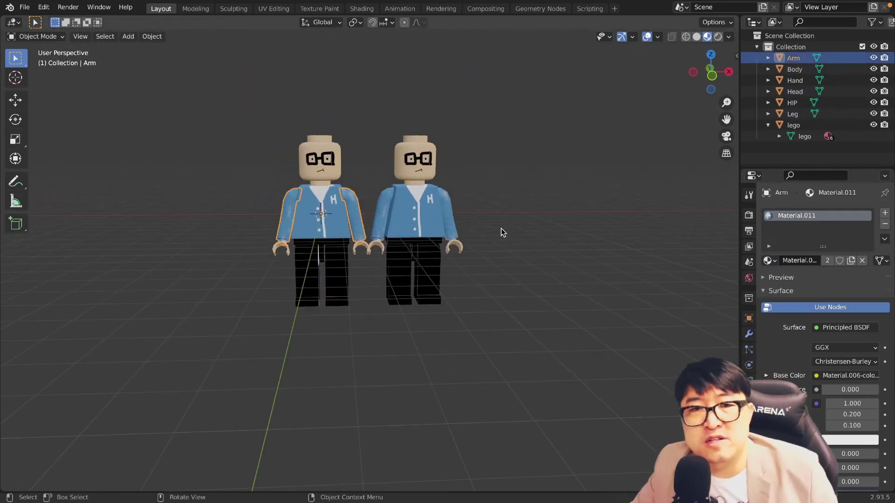
pyautogui.press('KP_1')
pyautogui.click(550, 326)
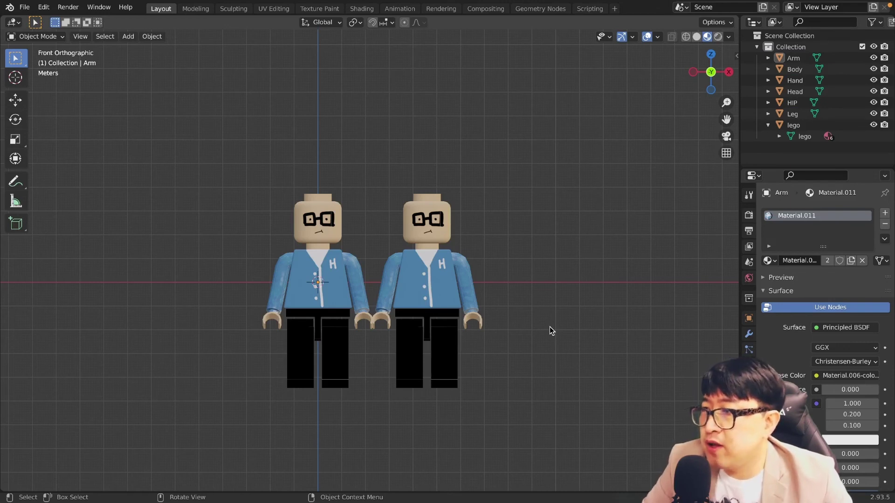